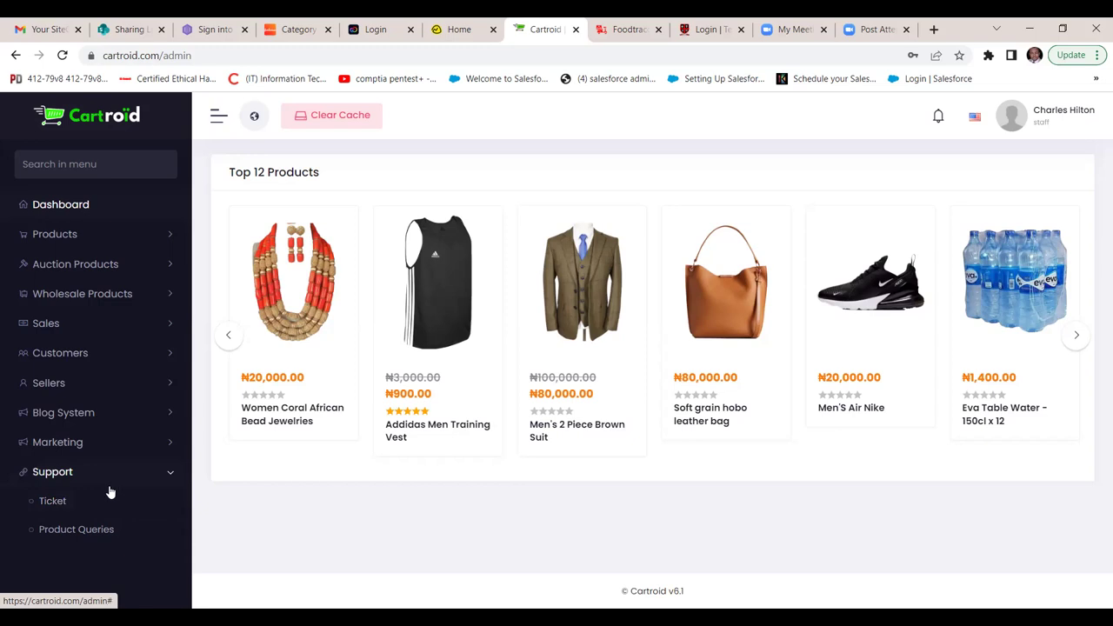
# - Open the support ticket about adding an address and review its conversation and submit-status options
pyautogui.click(54, 508)
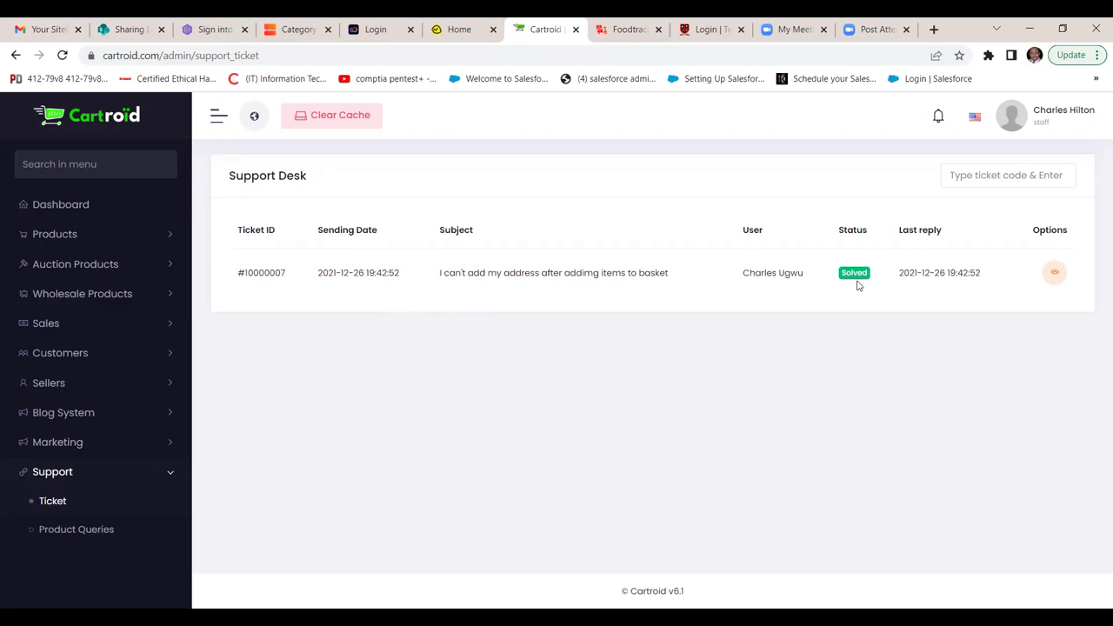
pyautogui.click(1055, 278)
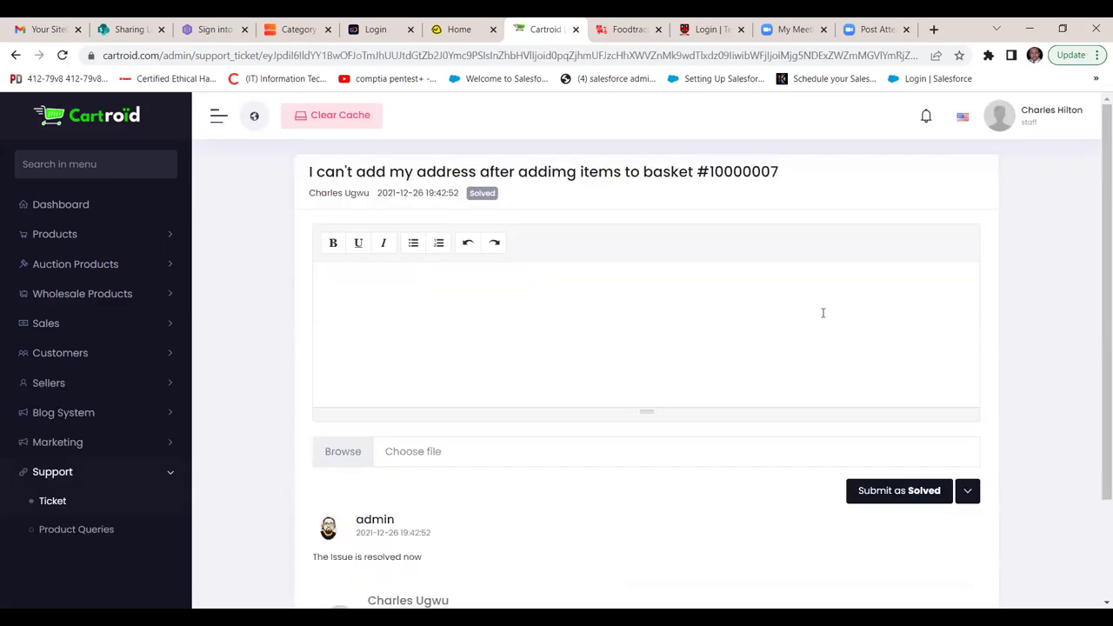
pyautogui.scroll(-2, 823, 313)
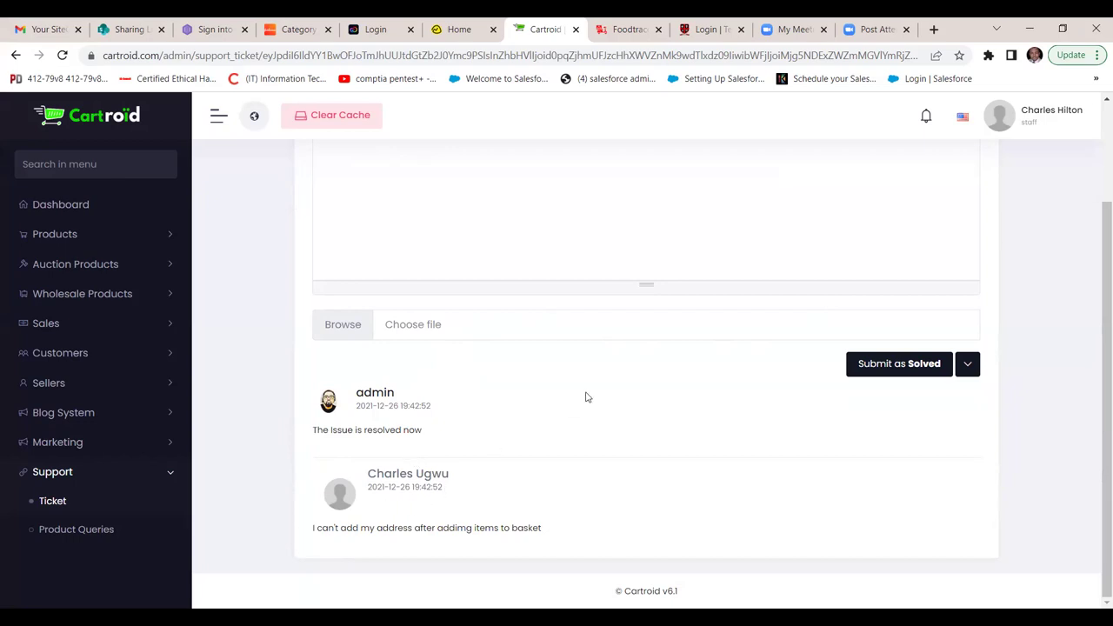
pyautogui.scroll(3, 586, 397)
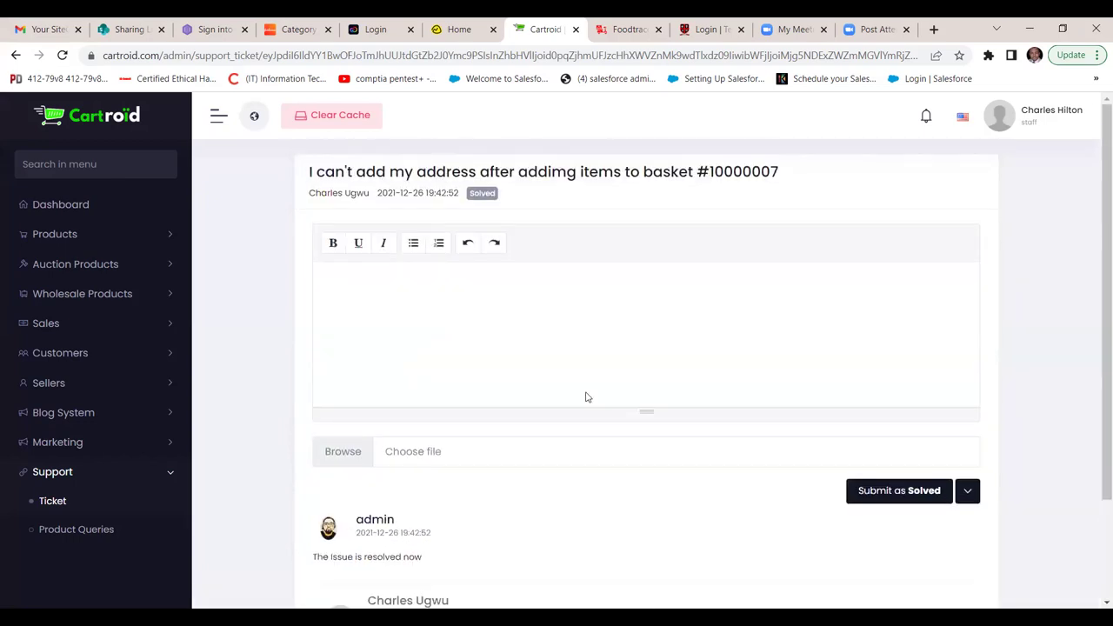
pyautogui.click(966, 493)
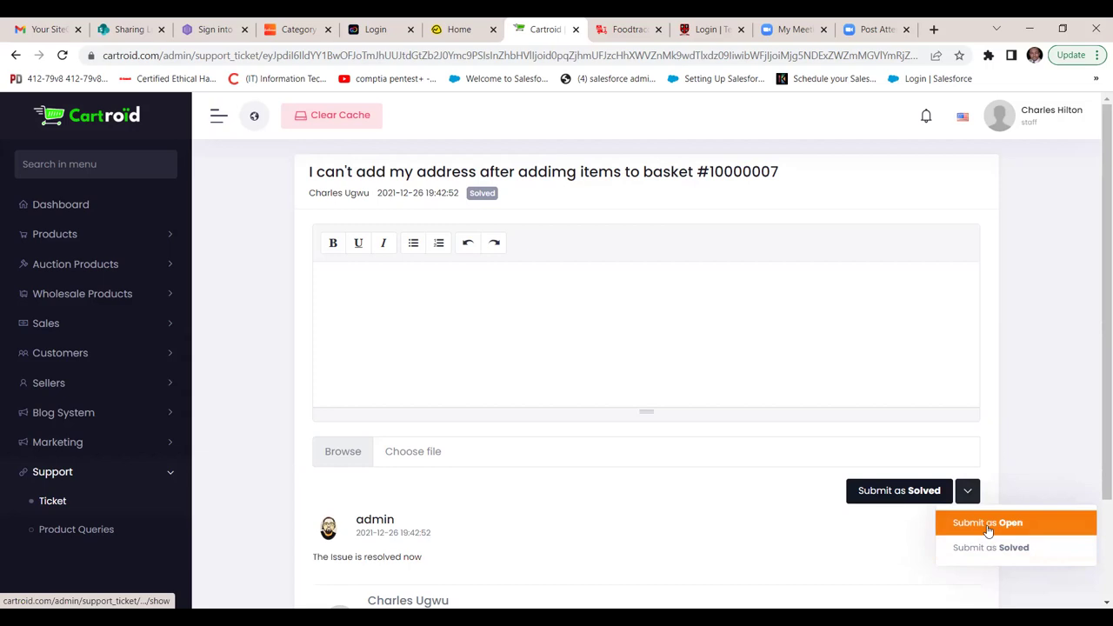
pyautogui.click(866, 519)
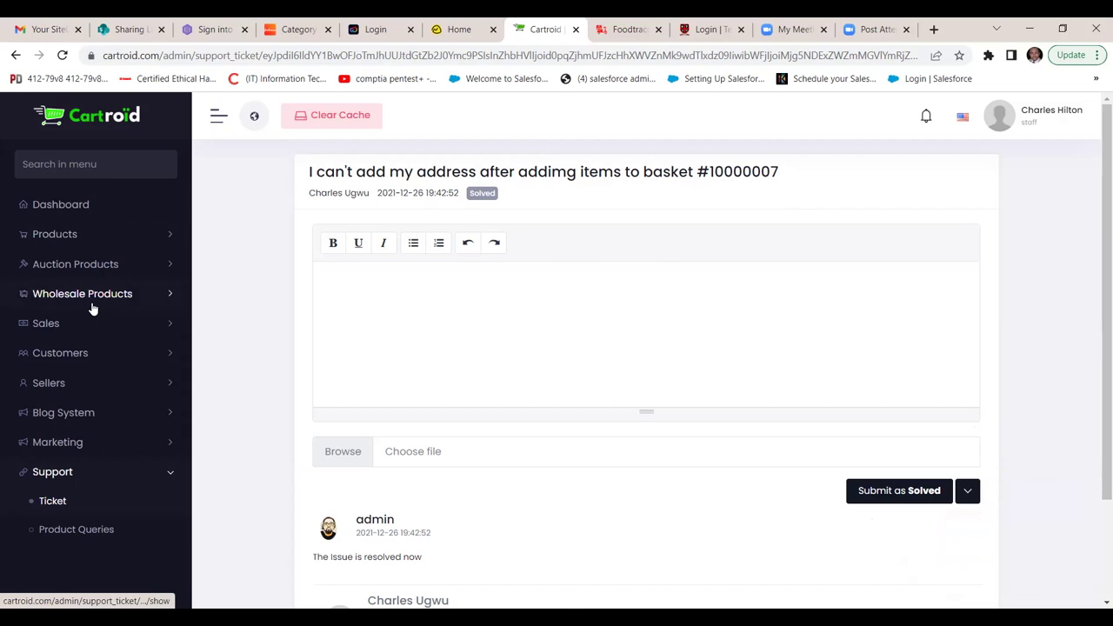
# - Open the form for adding a new product
pyautogui.click(169, 240)
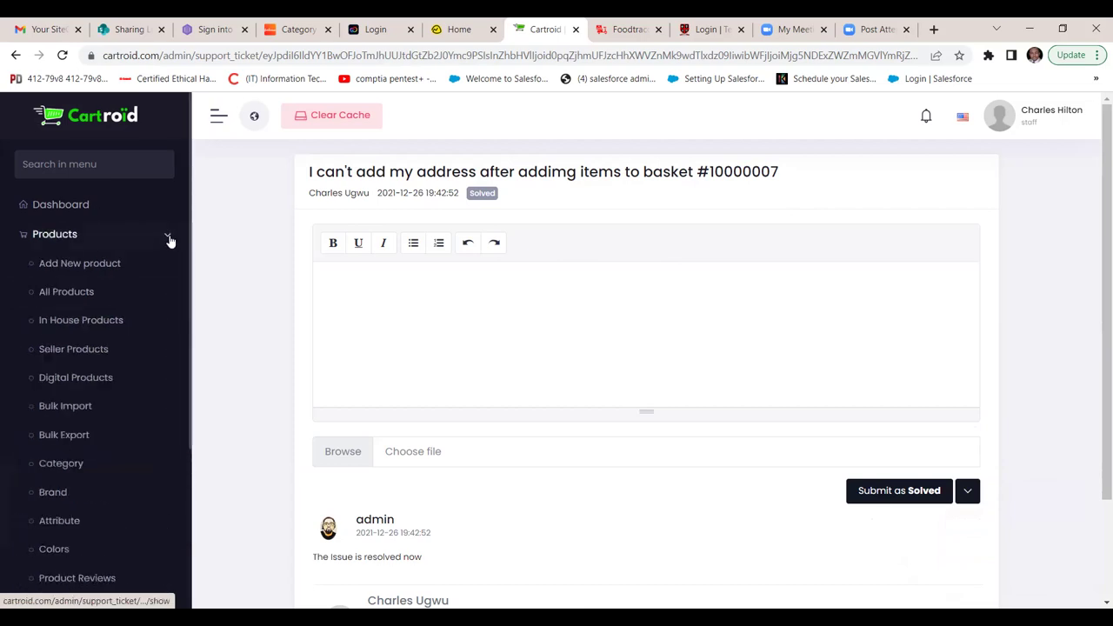
pyautogui.click(86, 265)
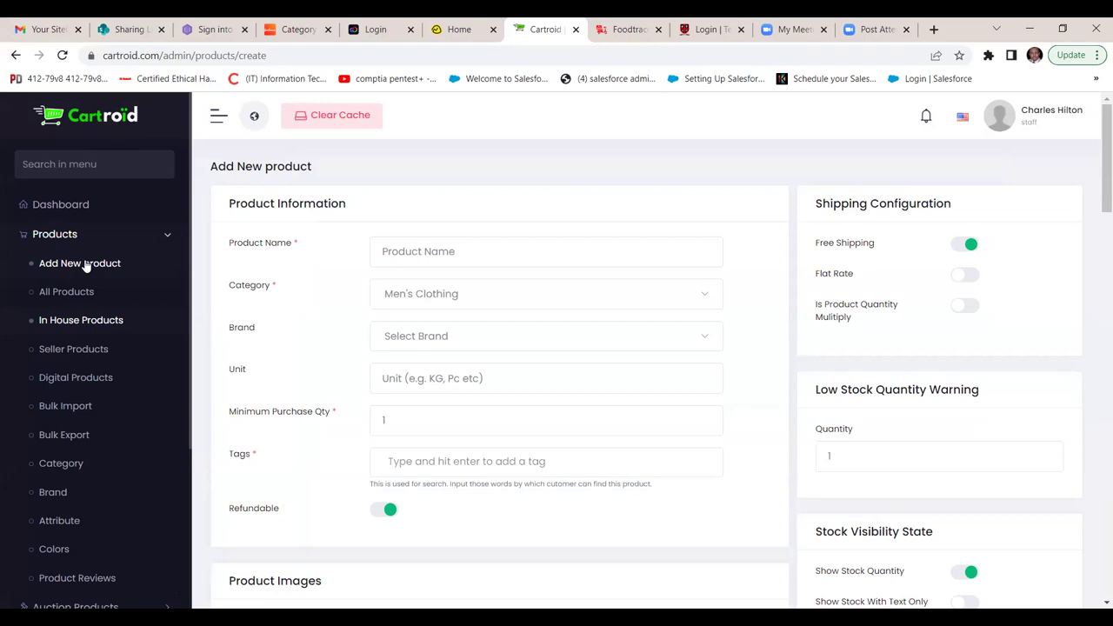
pyautogui.scroll(-1, 85, 267)
pyautogui.scroll(1, 86, 267)
# - Check the category and brand choices in the product information without selecting any
pyautogui.click(706, 302)
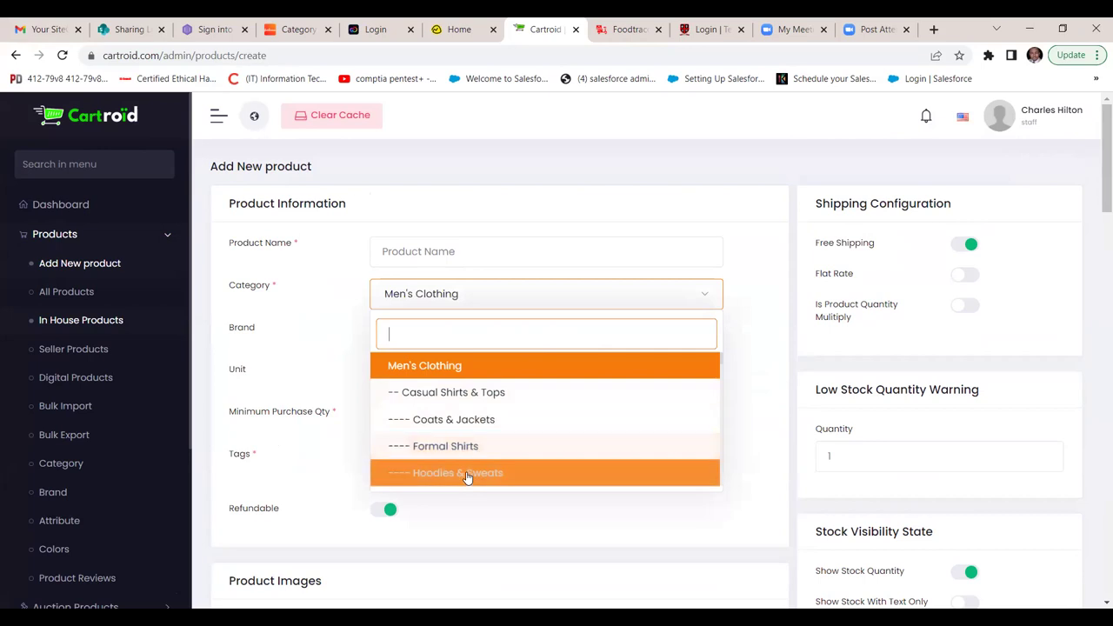
pyautogui.click(720, 320)
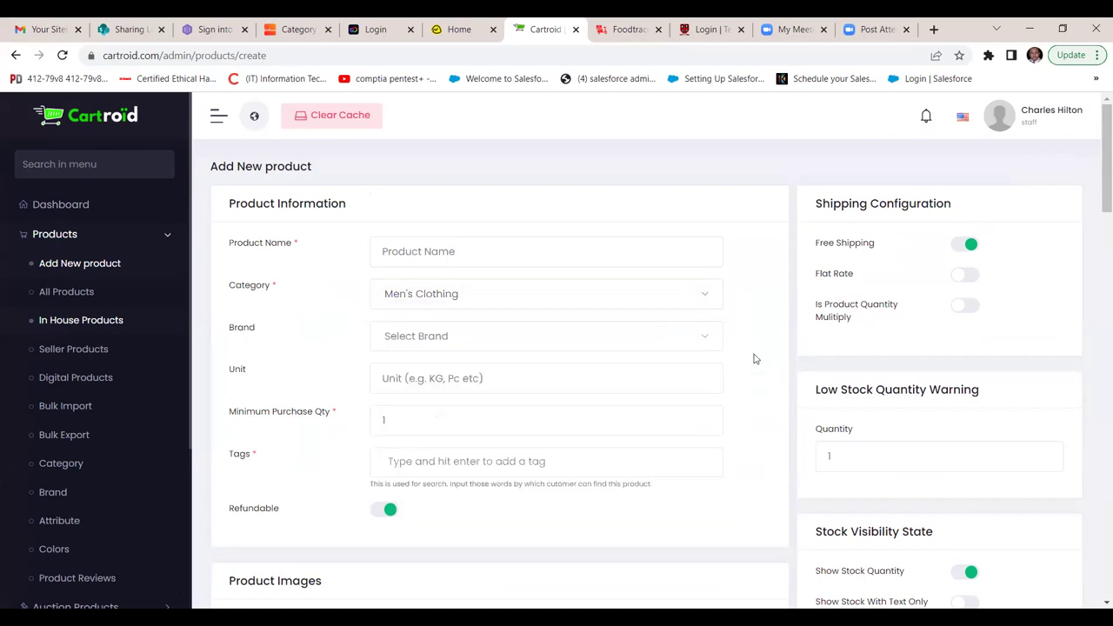
pyautogui.click(705, 338)
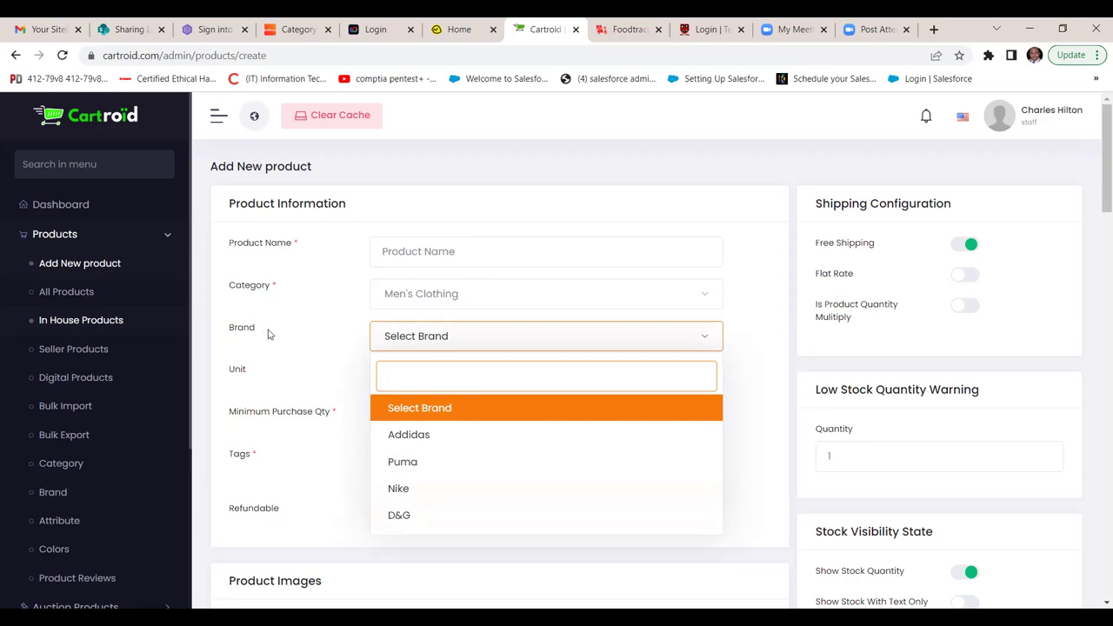
pyautogui.click(303, 318)
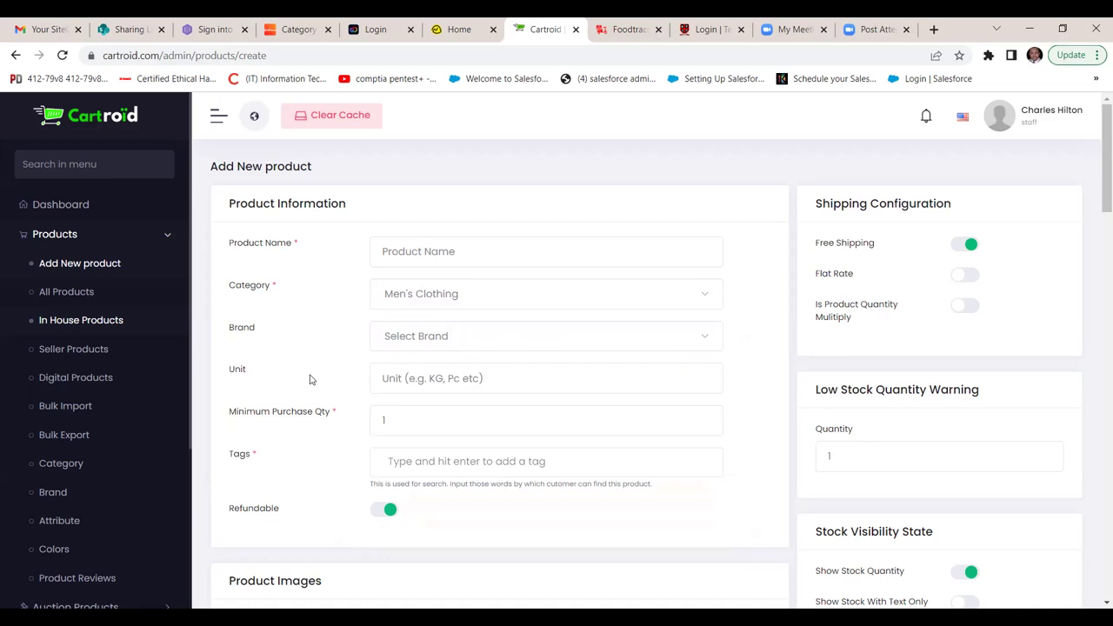
# - Examine the unit, minimum purchase quantity and tags fields, switching Refundable off and back on
pyautogui.scroll(-2, 310, 379)
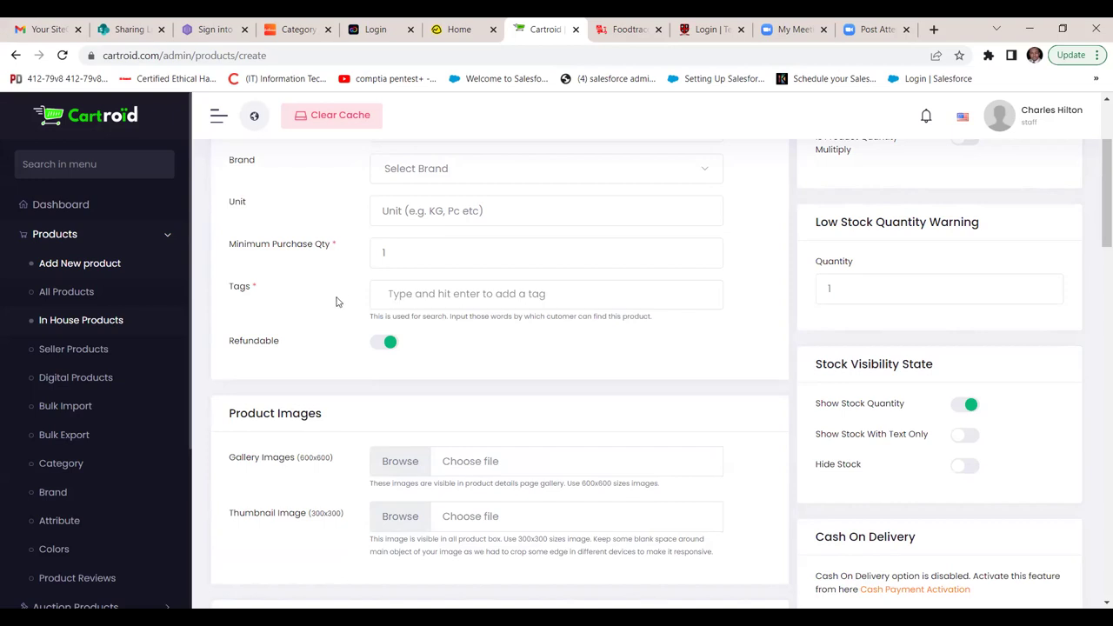
pyautogui.scroll(-1, 337, 302)
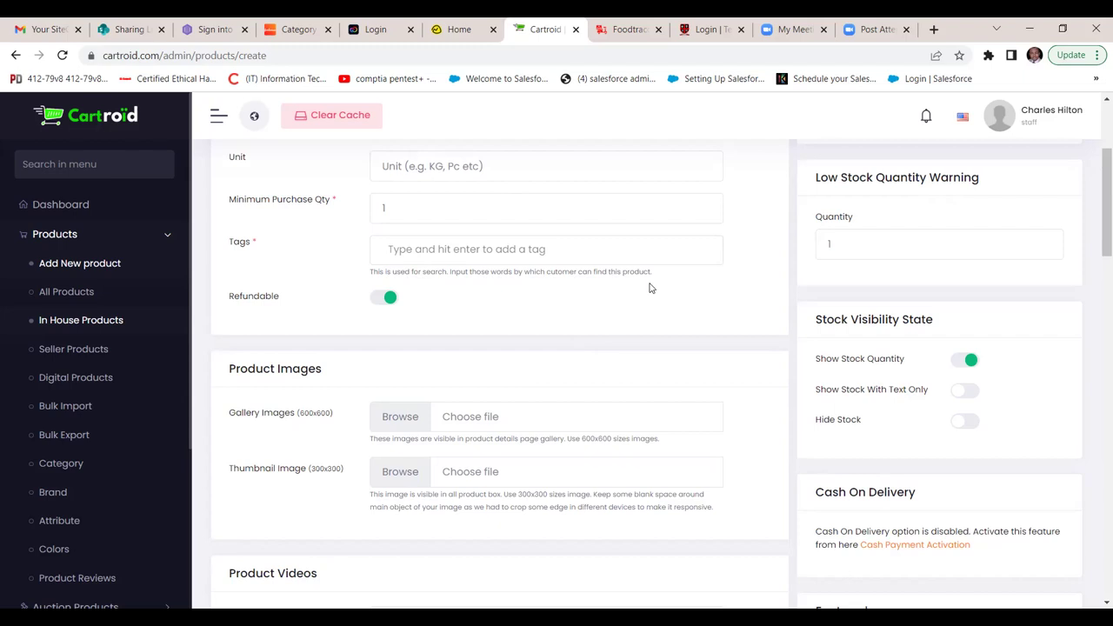
pyautogui.scroll(1, 649, 288)
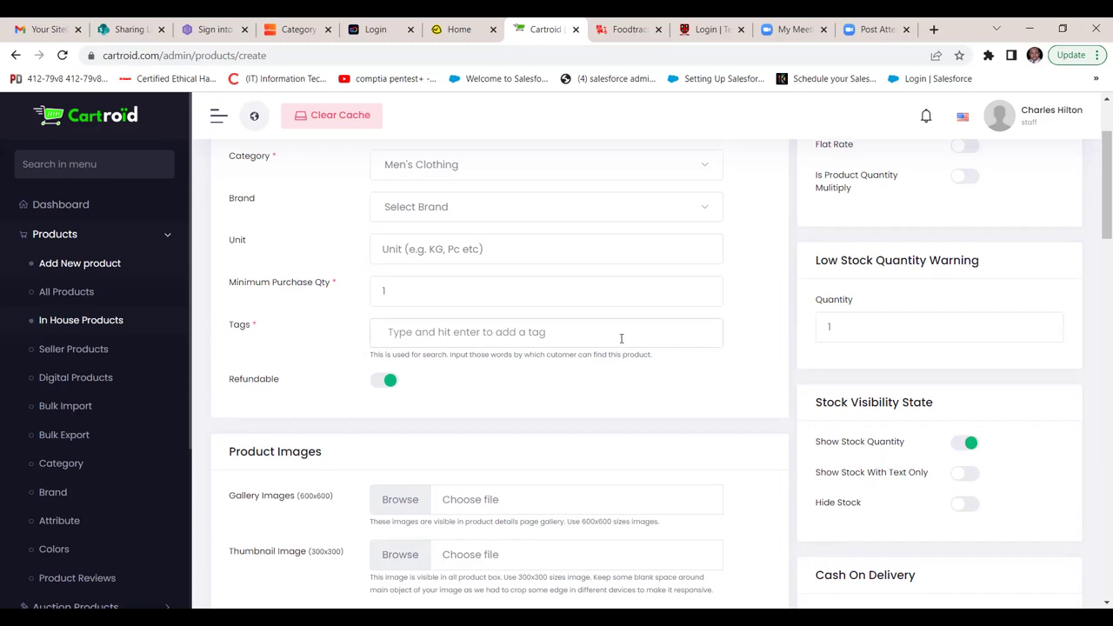
pyautogui.scroll(-2, 621, 338)
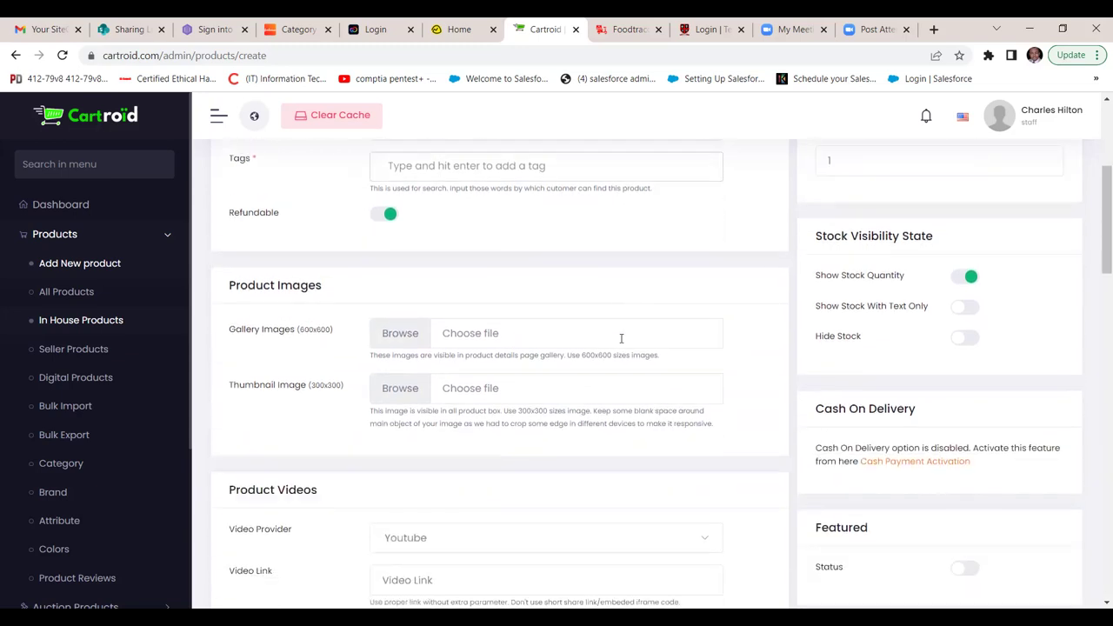
pyautogui.scroll(1, 621, 338)
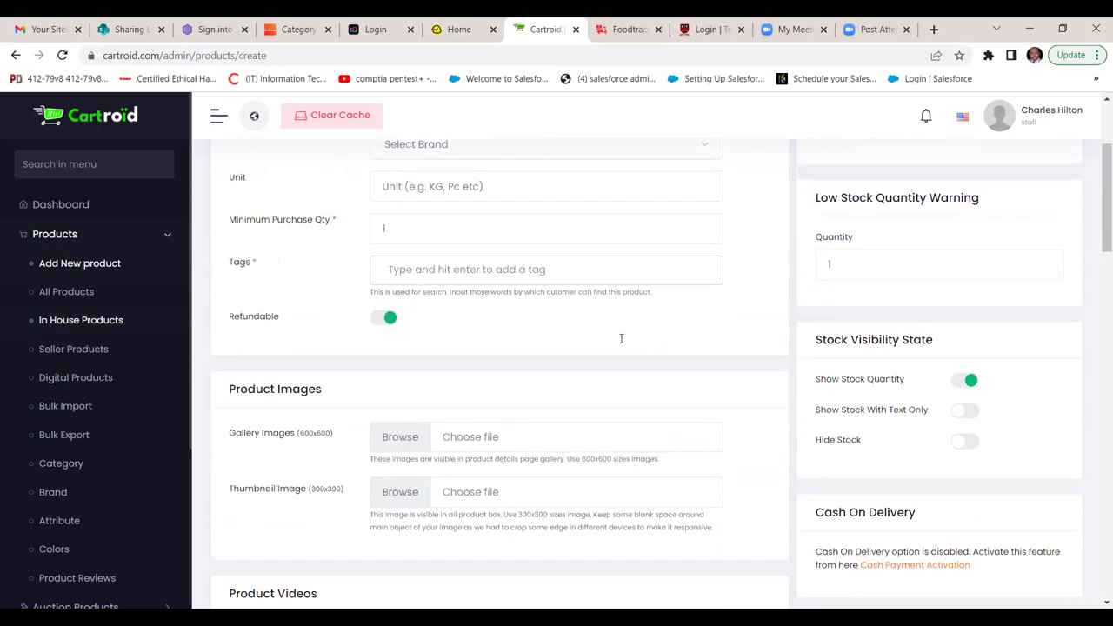
pyautogui.click(384, 321)
pyautogui.click(396, 319)
# - Examine the product image requirements, the available video providers and the video link field
pyautogui.scroll(-2, 465, 327)
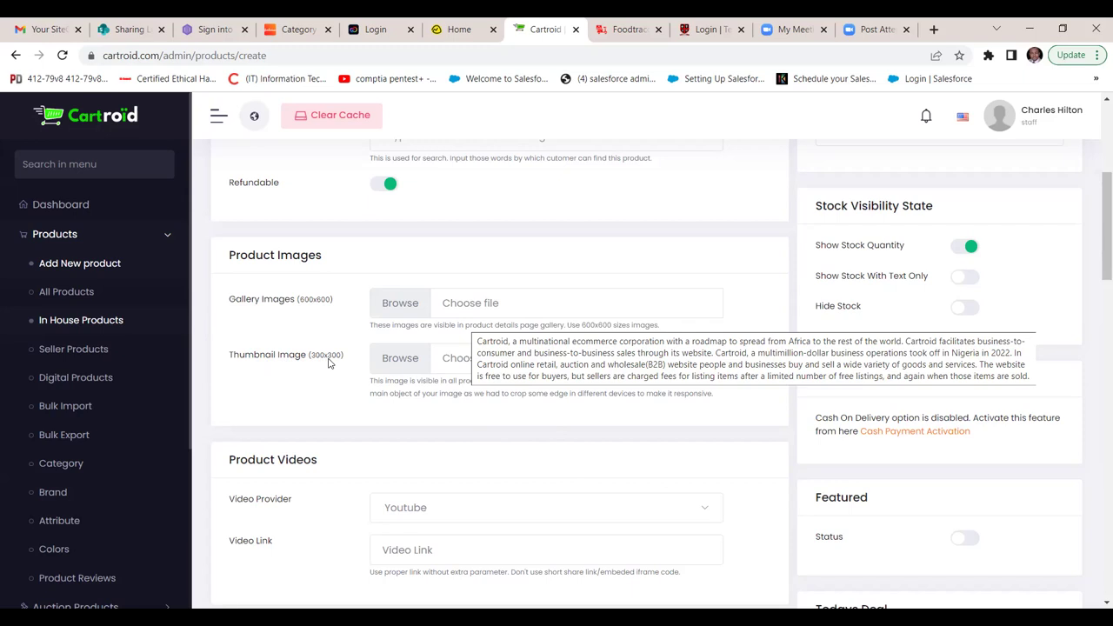
pyautogui.scroll(-3, 330, 364)
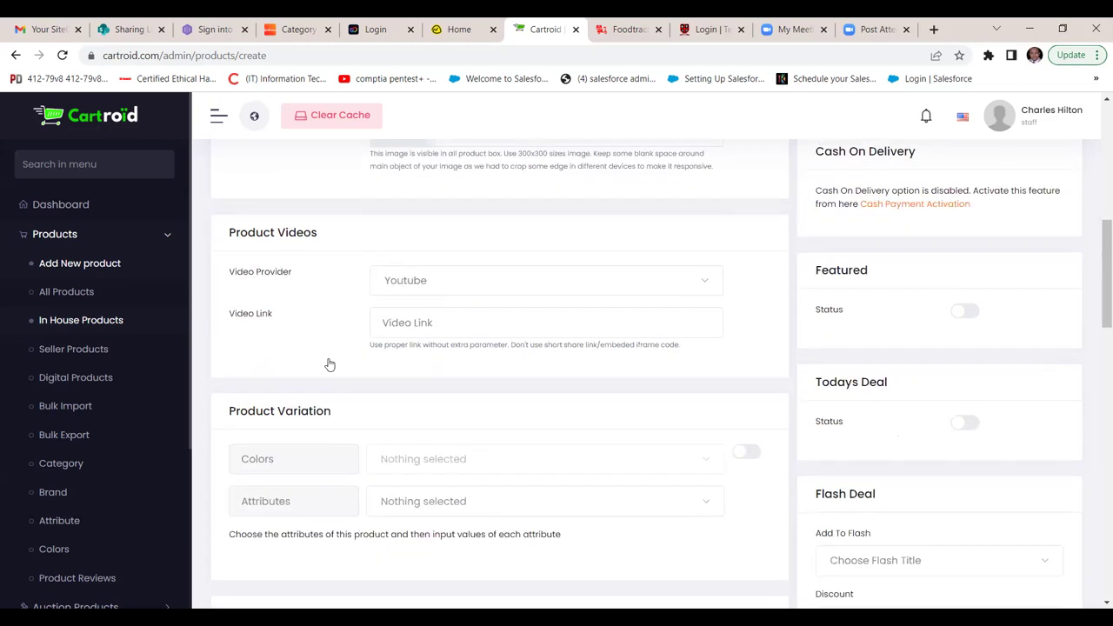
pyautogui.scroll(2, 329, 365)
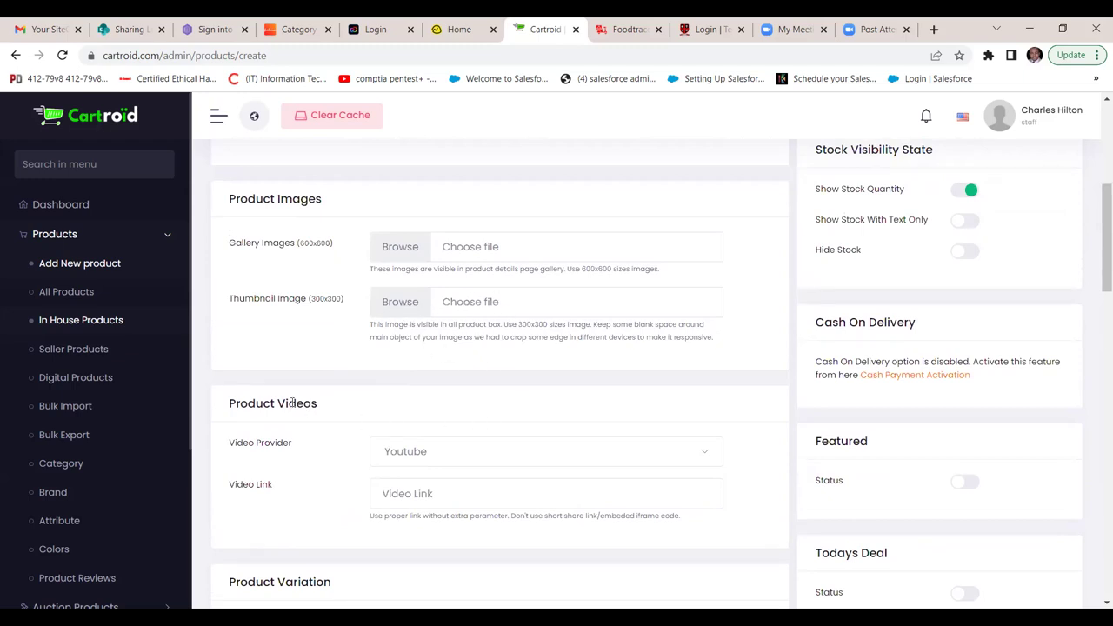
pyautogui.scroll(-2, 293, 401)
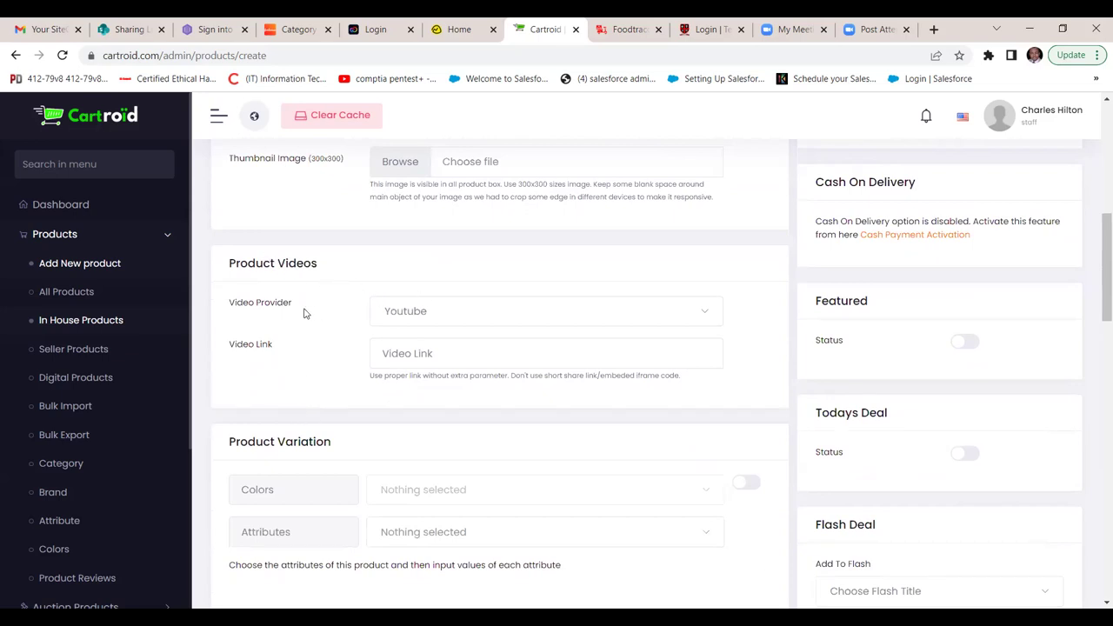
pyautogui.click(705, 314)
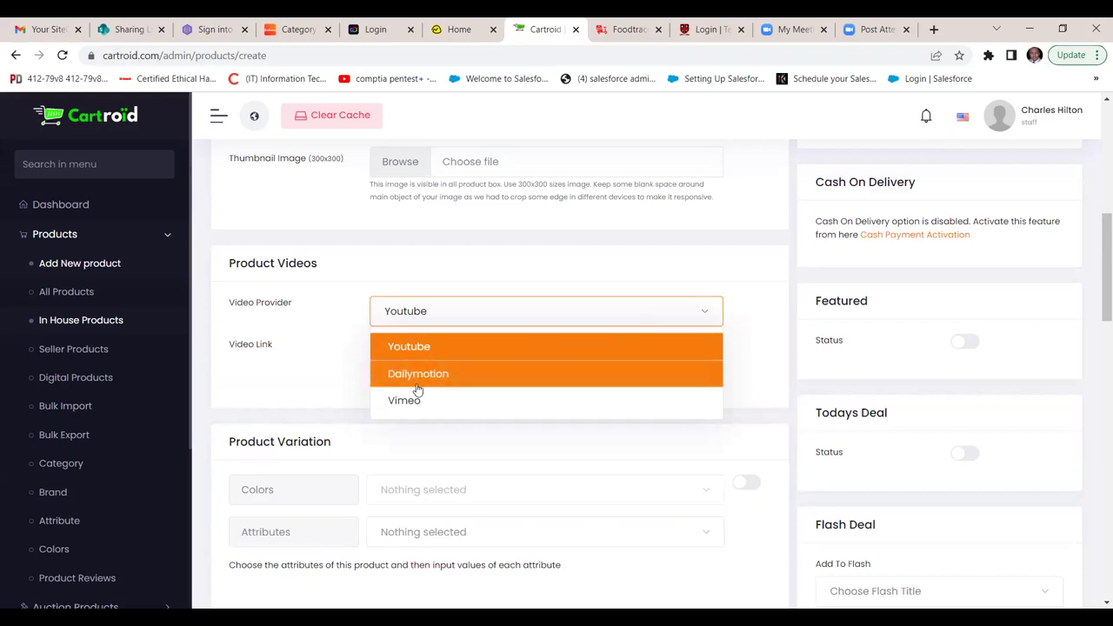
pyautogui.click(769, 305)
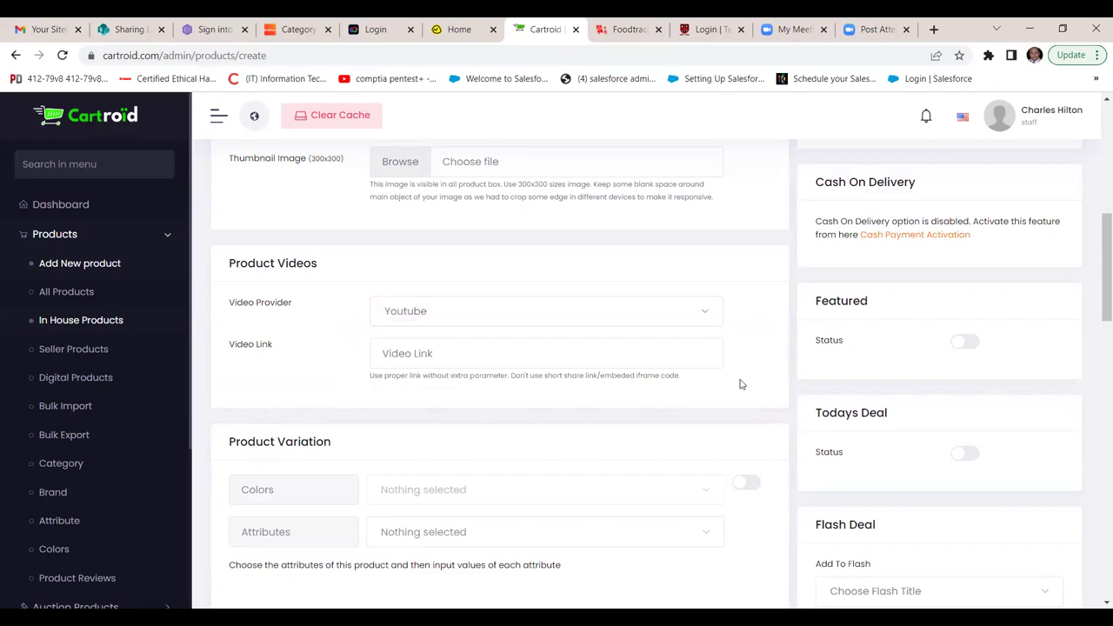
pyautogui.scroll(-1, 741, 384)
pyautogui.scroll(1, 741, 385)
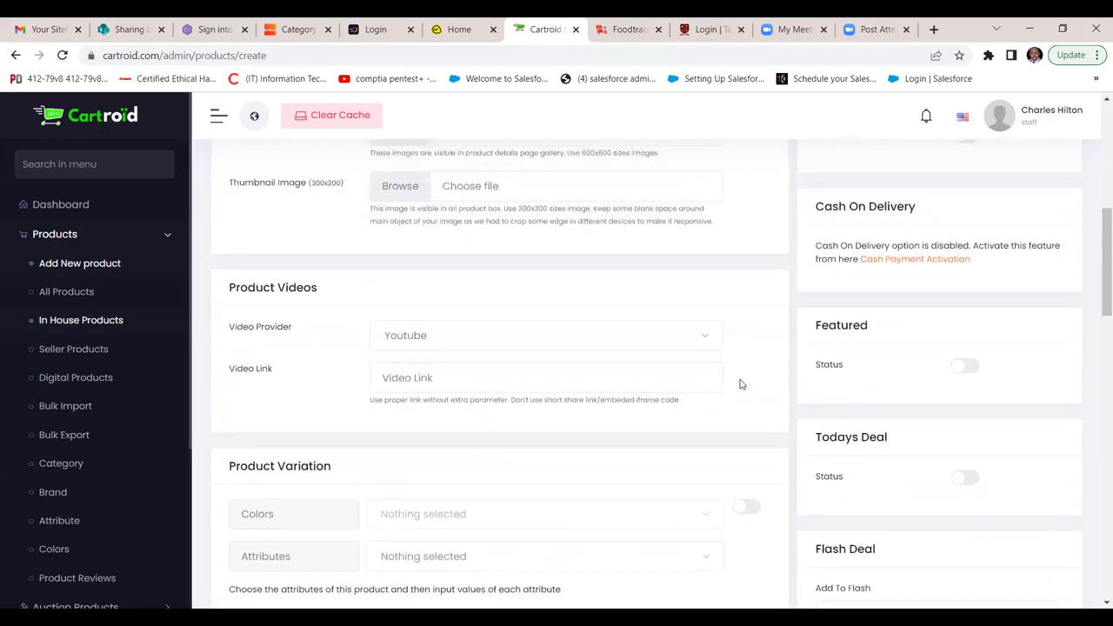
pyautogui.scroll(1, 741, 384)
pyautogui.scroll(-1, 741, 385)
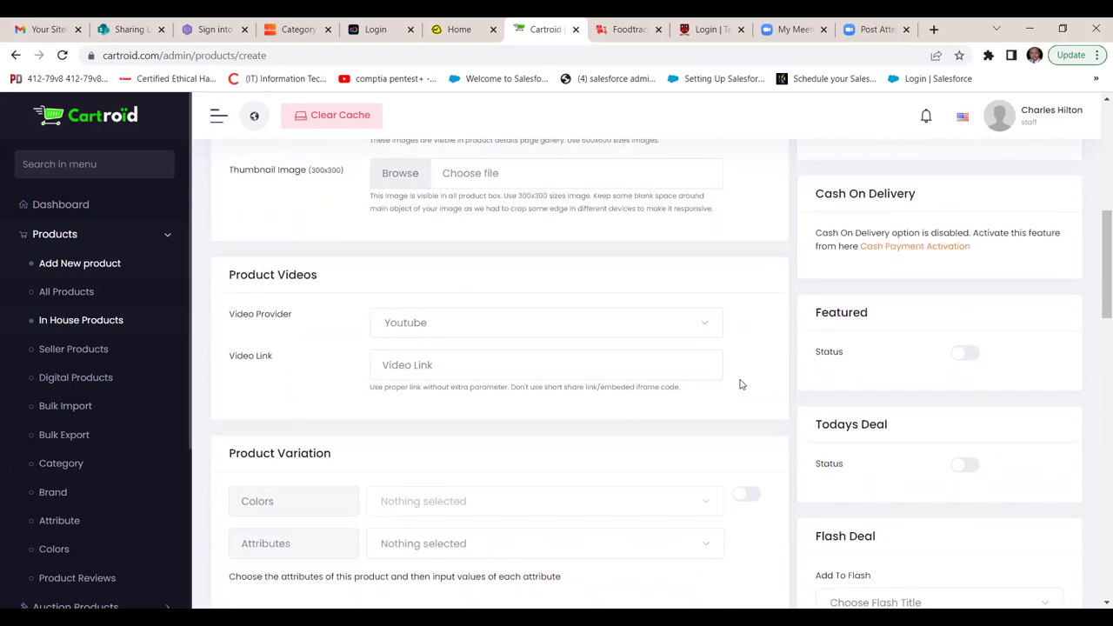
# - Enable color selection in the product variation and check the available colors and attributes
pyautogui.scroll(-1, 741, 385)
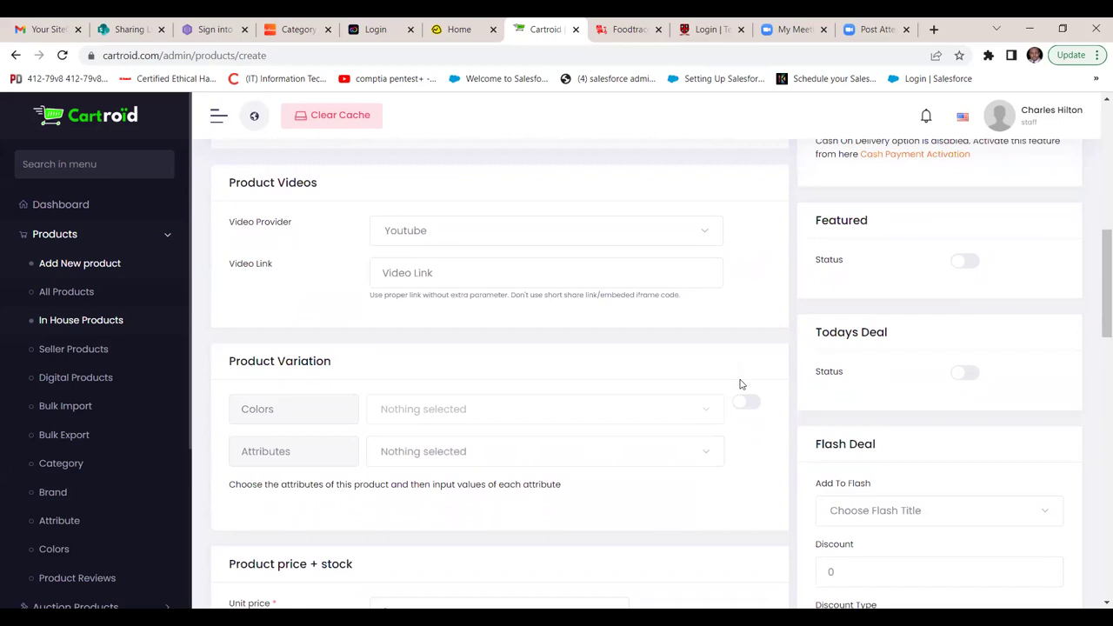
pyautogui.scroll(-1, 741, 384)
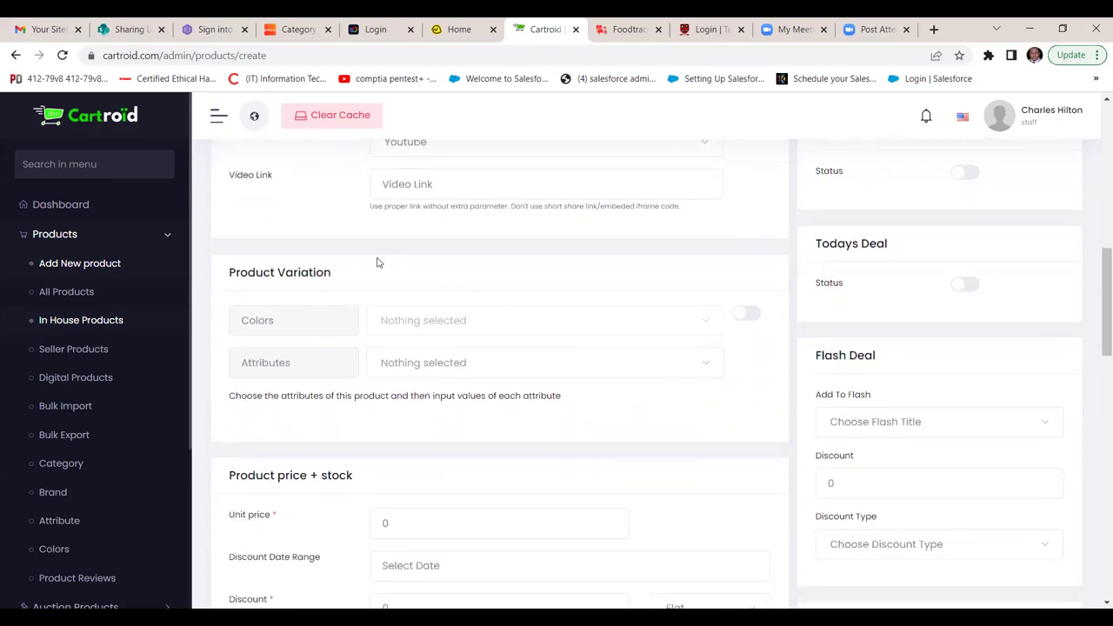
pyautogui.click(748, 314)
pyautogui.click(709, 328)
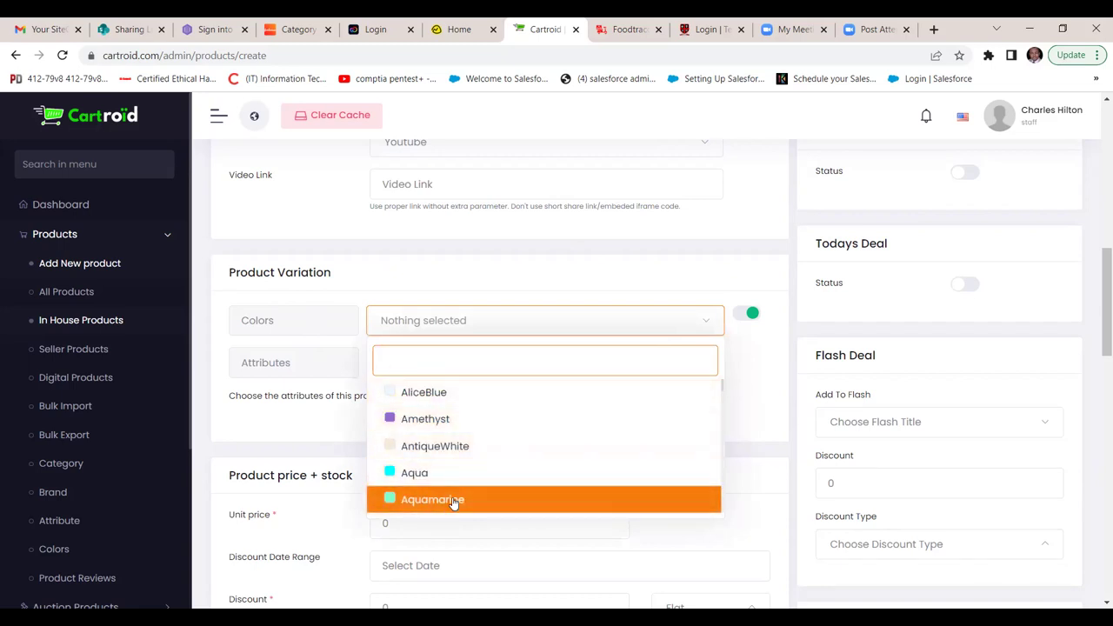
pyautogui.click(757, 372)
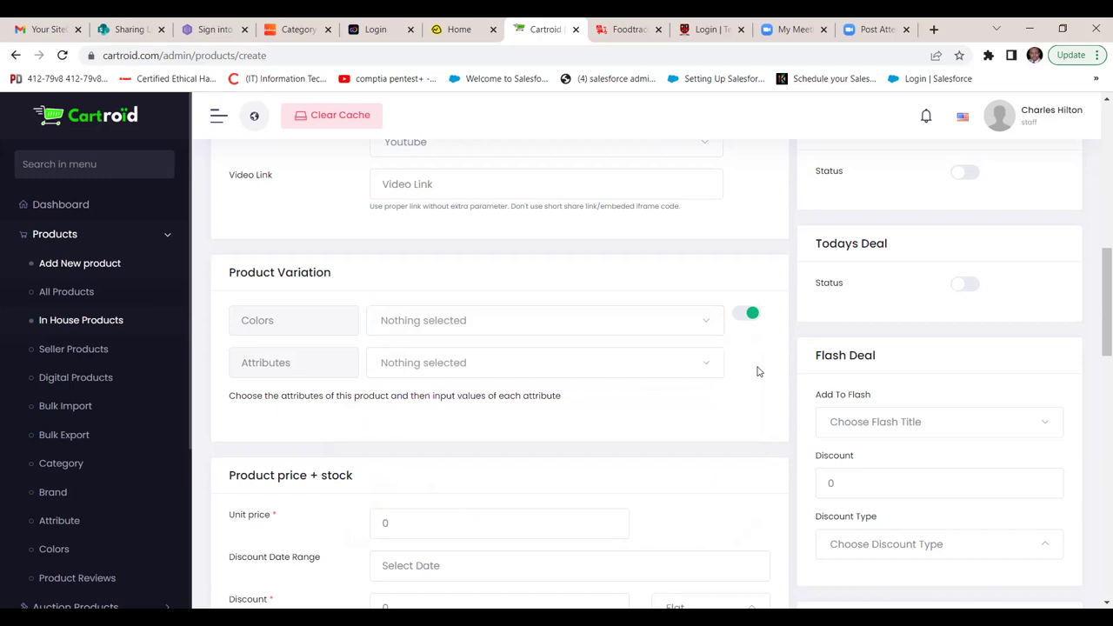
pyautogui.click(706, 372)
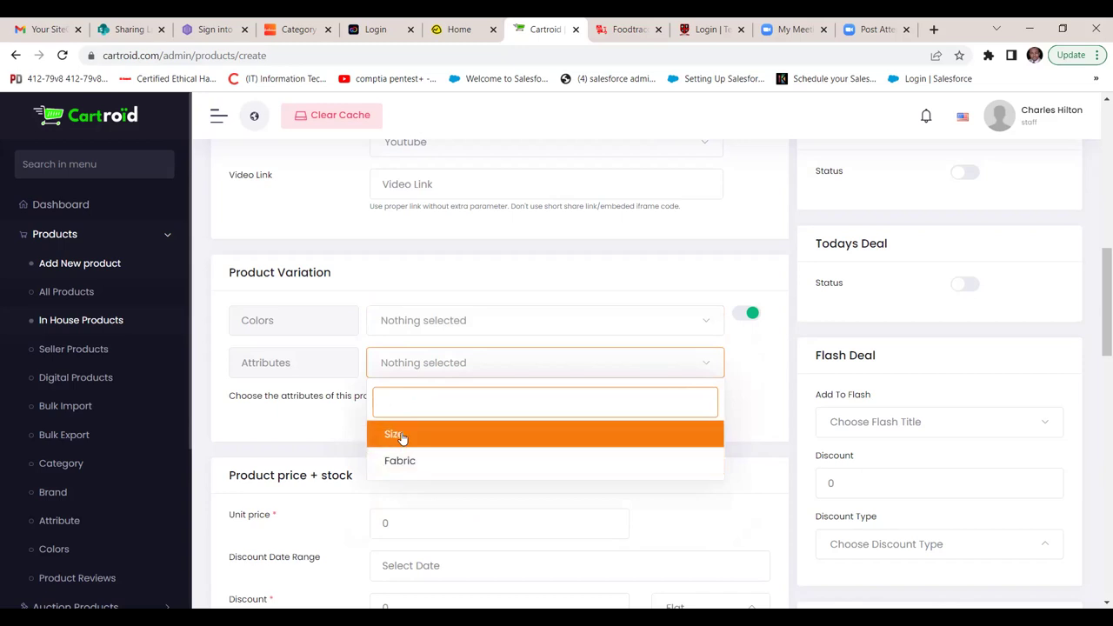
pyautogui.click(760, 374)
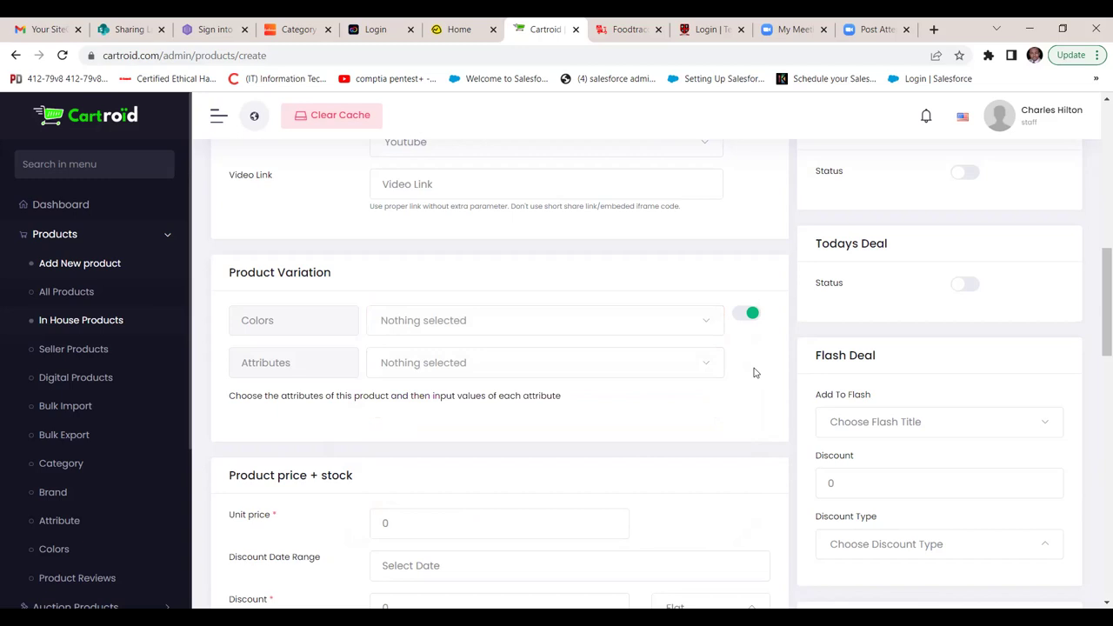
# - Examine the product price and stock fields, including the calendar for the discount date range
pyautogui.scroll(-2, 755, 373)
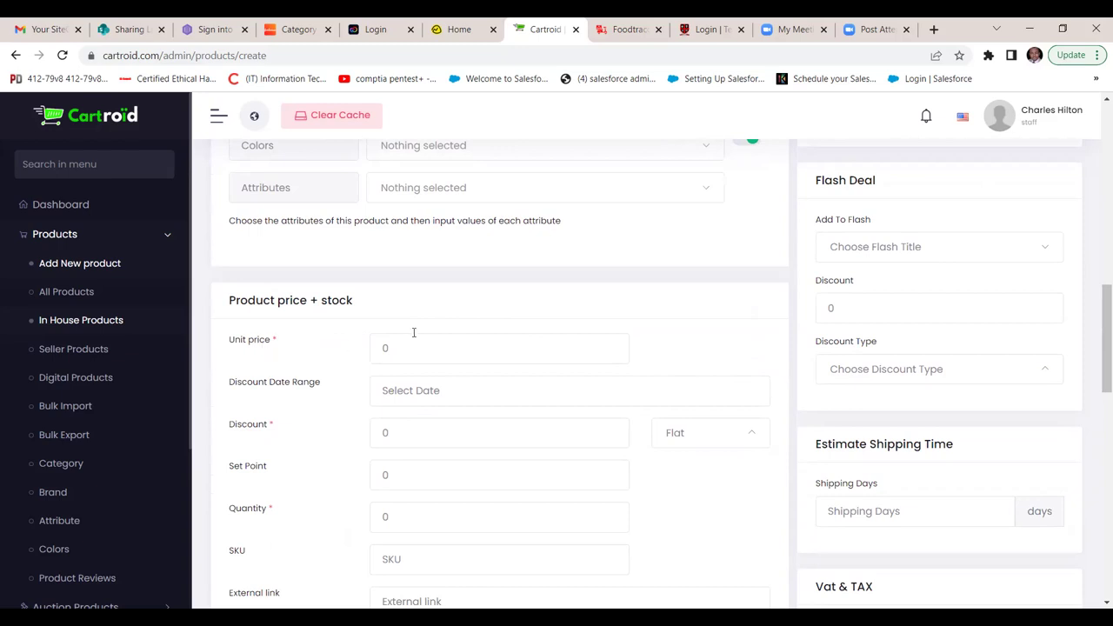
pyautogui.scroll(-2, 397, 312)
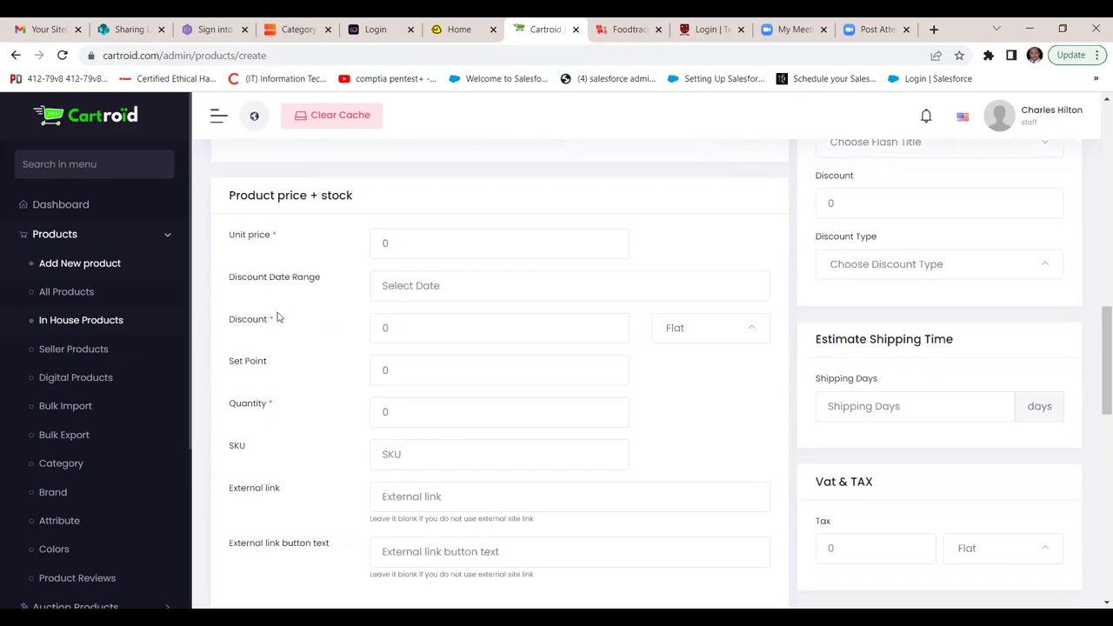
pyautogui.click(433, 285)
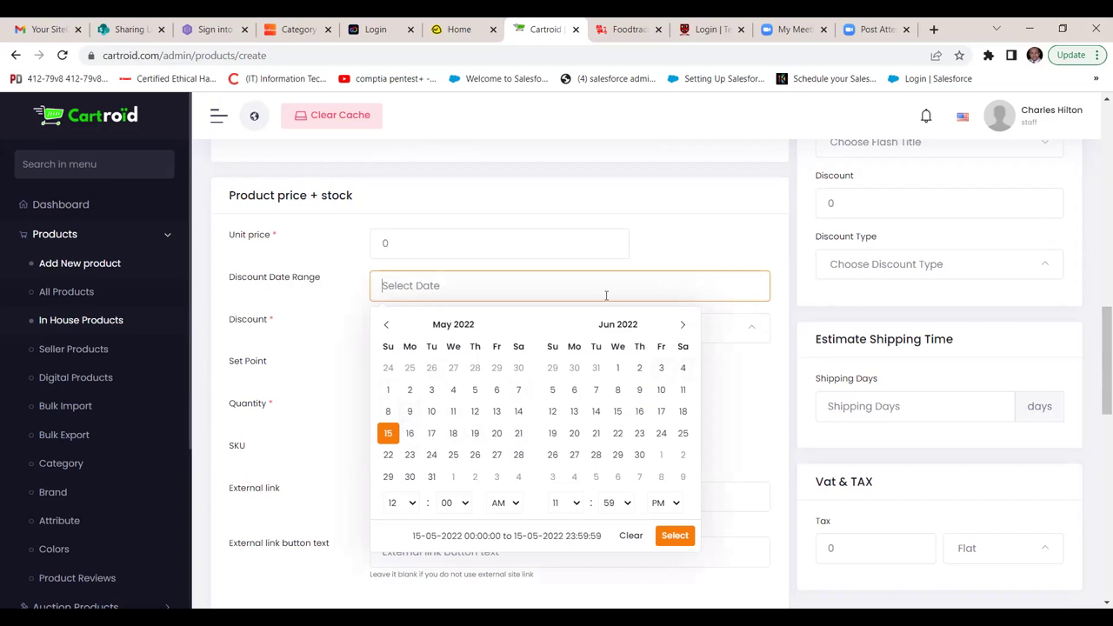
pyautogui.click(705, 265)
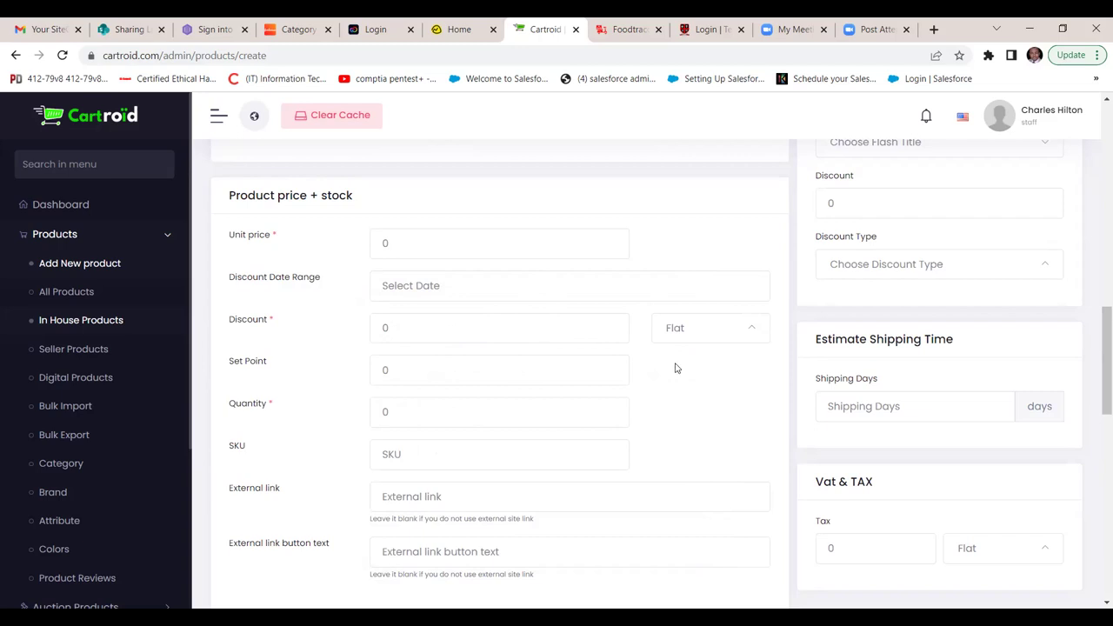
# - Check the product discount type options and set the discount type to Percent
pyautogui.click(750, 335)
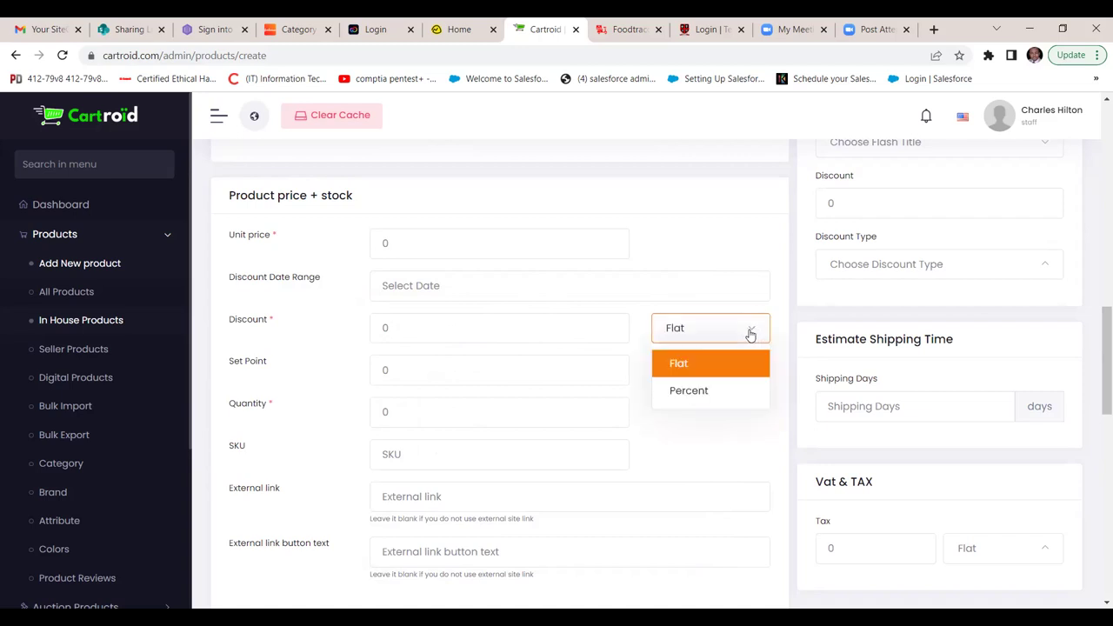
pyautogui.click(751, 334)
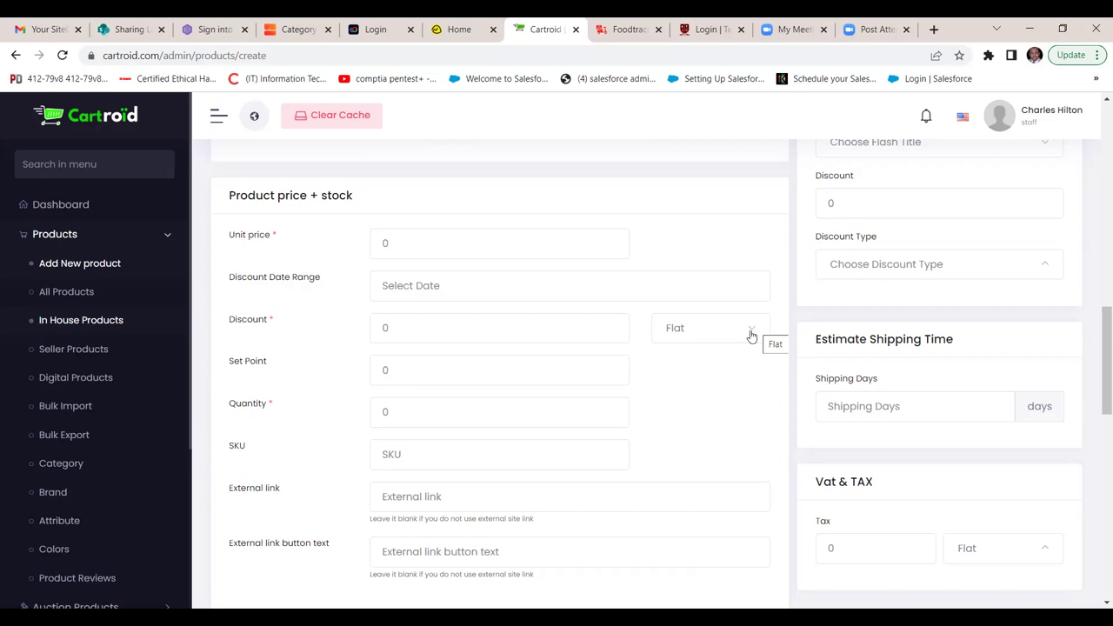
pyautogui.click(752, 336)
pyautogui.click(703, 392)
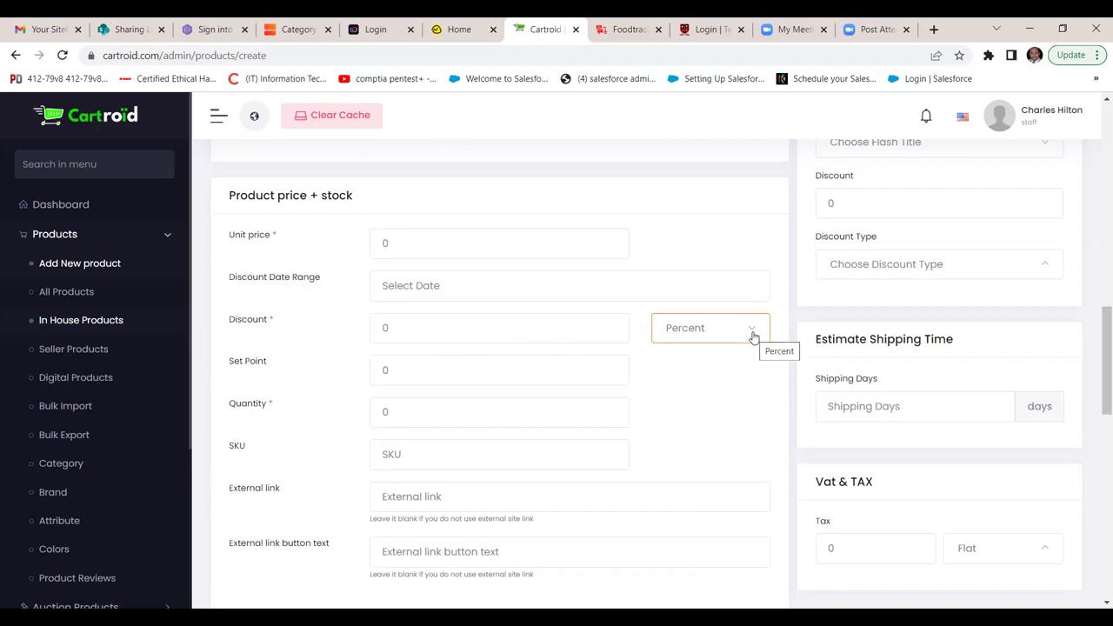
# - Examine the set point, quantity, SKU and external link fields in the product price and stock section
pyautogui.scroll(-2, 753, 338)
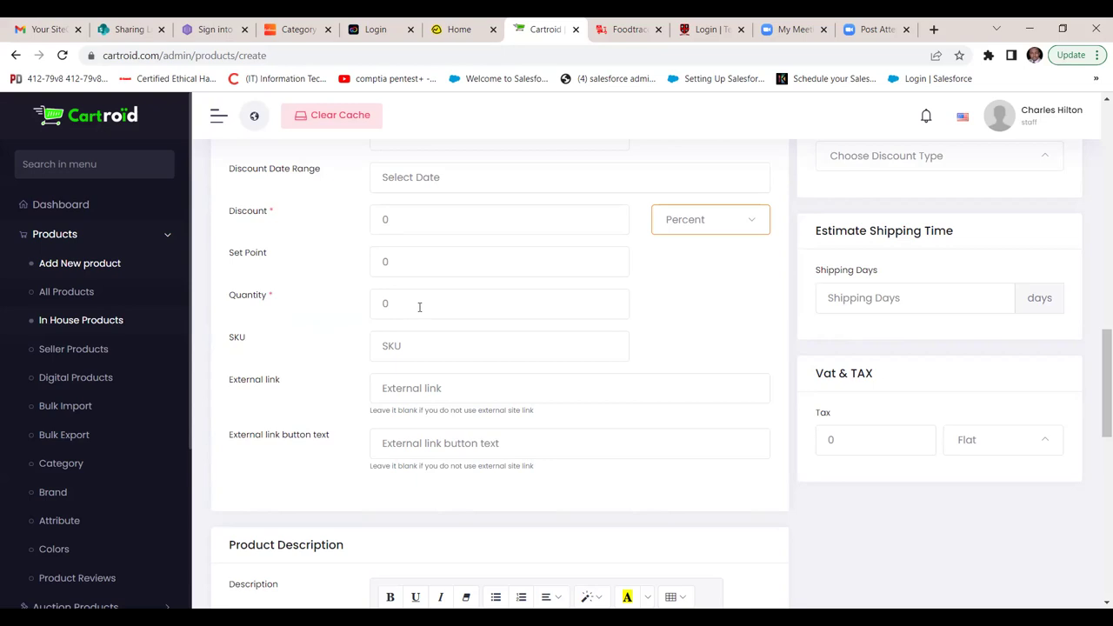
pyautogui.scroll(2, 419, 307)
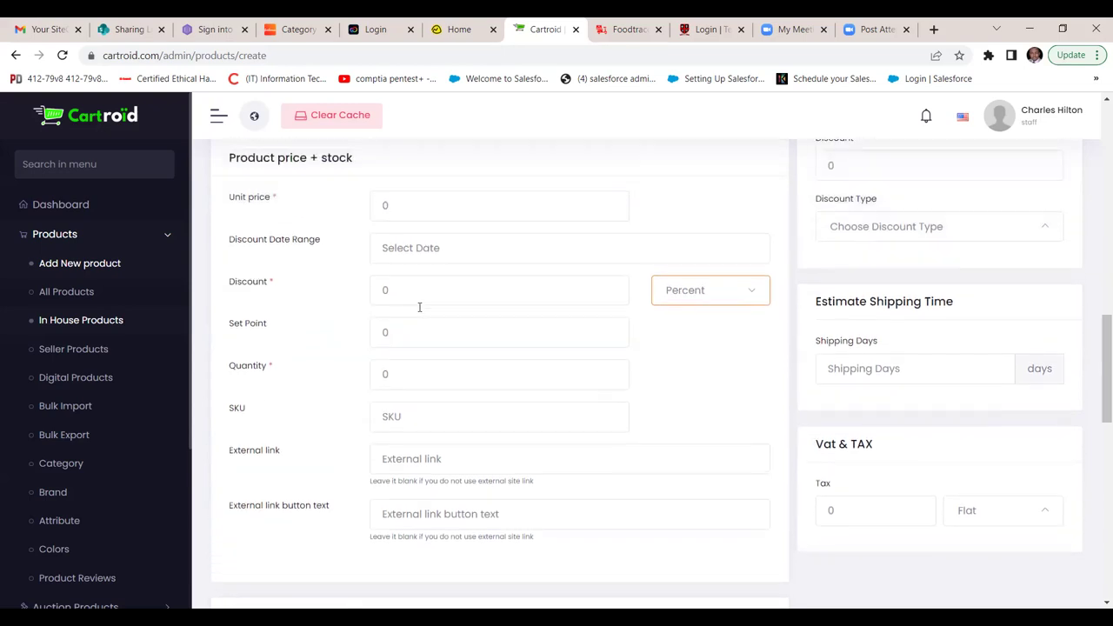
pyautogui.scroll(-2, 420, 307)
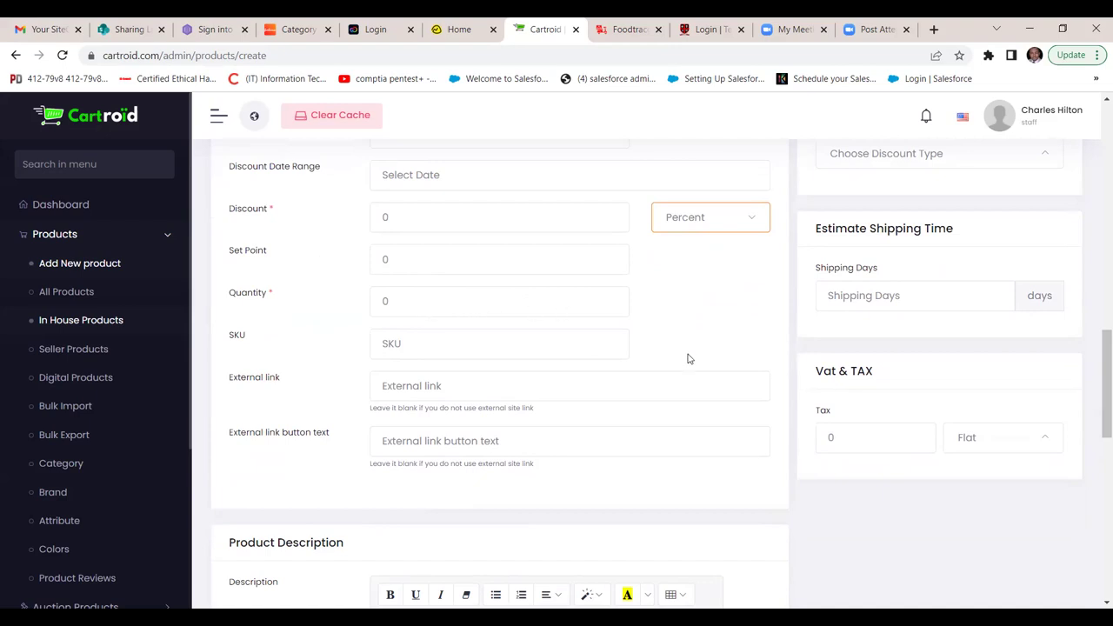
pyautogui.scroll(-1, 688, 358)
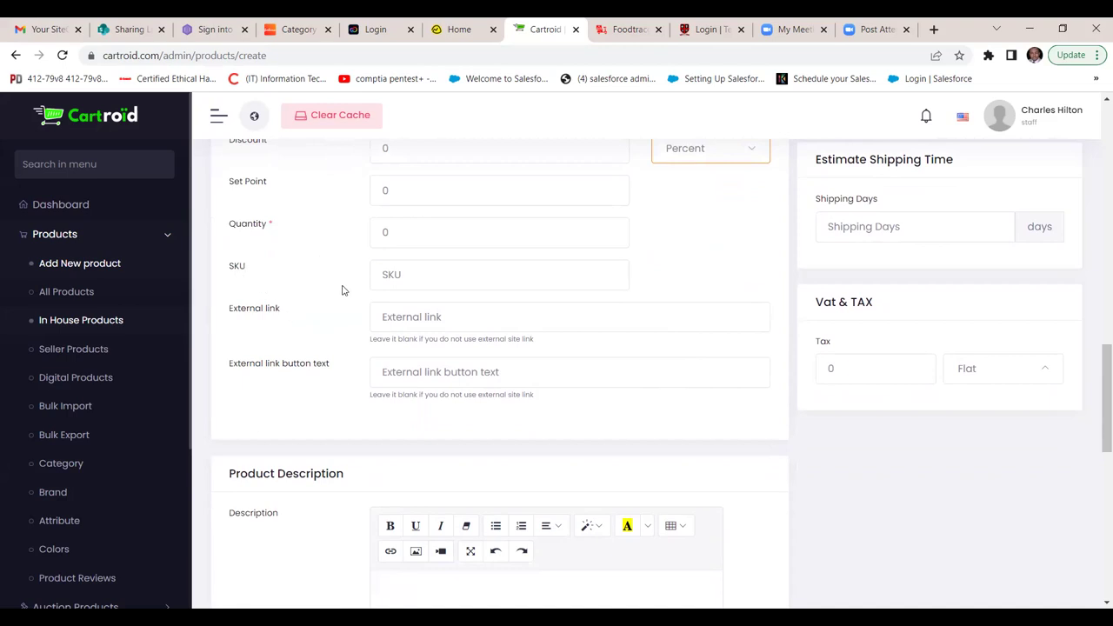
pyautogui.click(422, 264)
pyautogui.moveTo(422, 263); pyautogui.dragTo(331, 291)
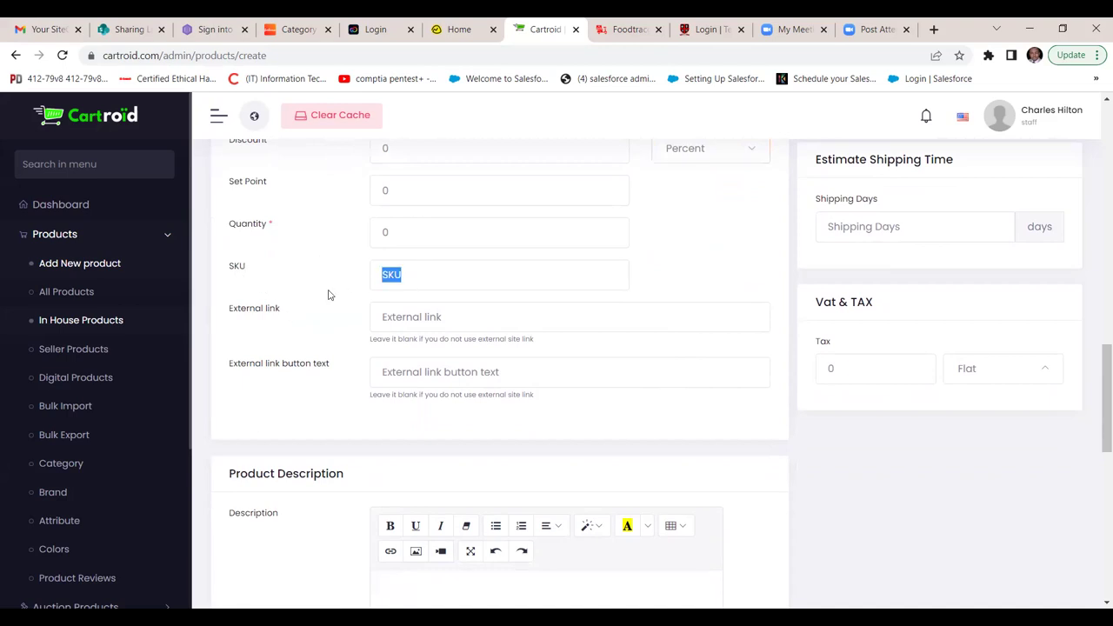
pyautogui.click(334, 287)
pyautogui.scroll(-1, 333, 287)
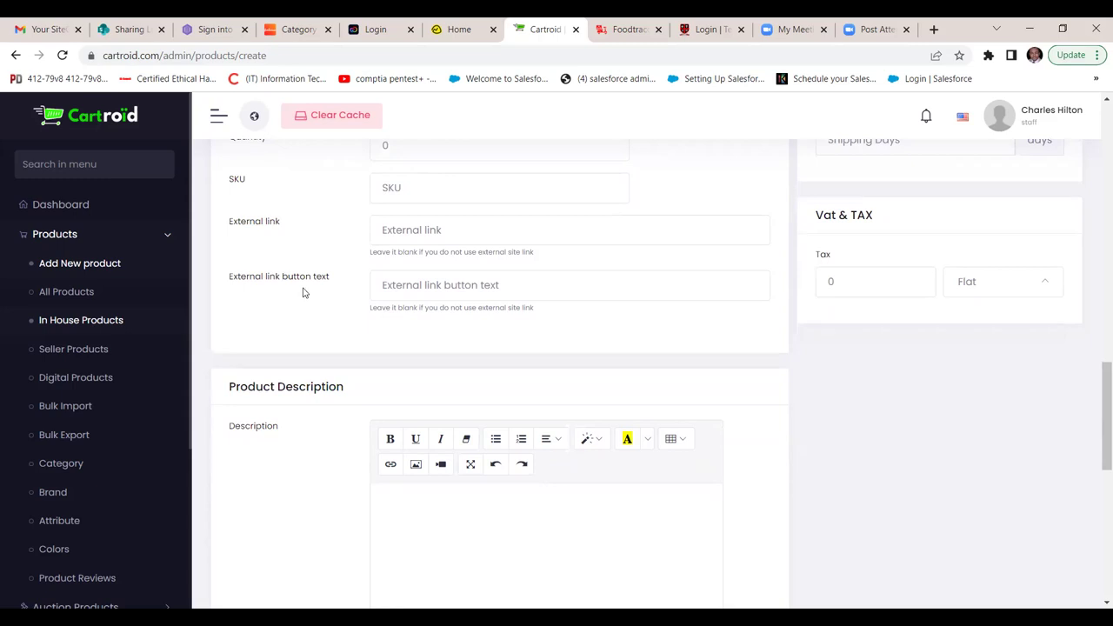
# - Examine the product description editor, PDF specification, SEO meta tag fields and the save options that end the form
pyautogui.scroll(-1, 302, 294)
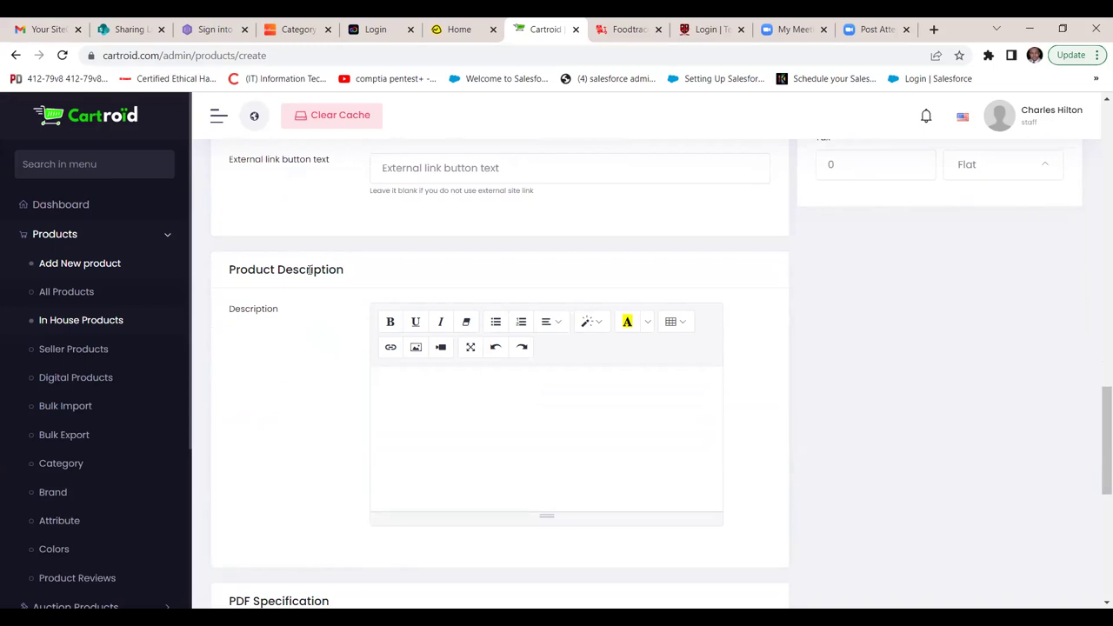
pyautogui.scroll(-1, 309, 269)
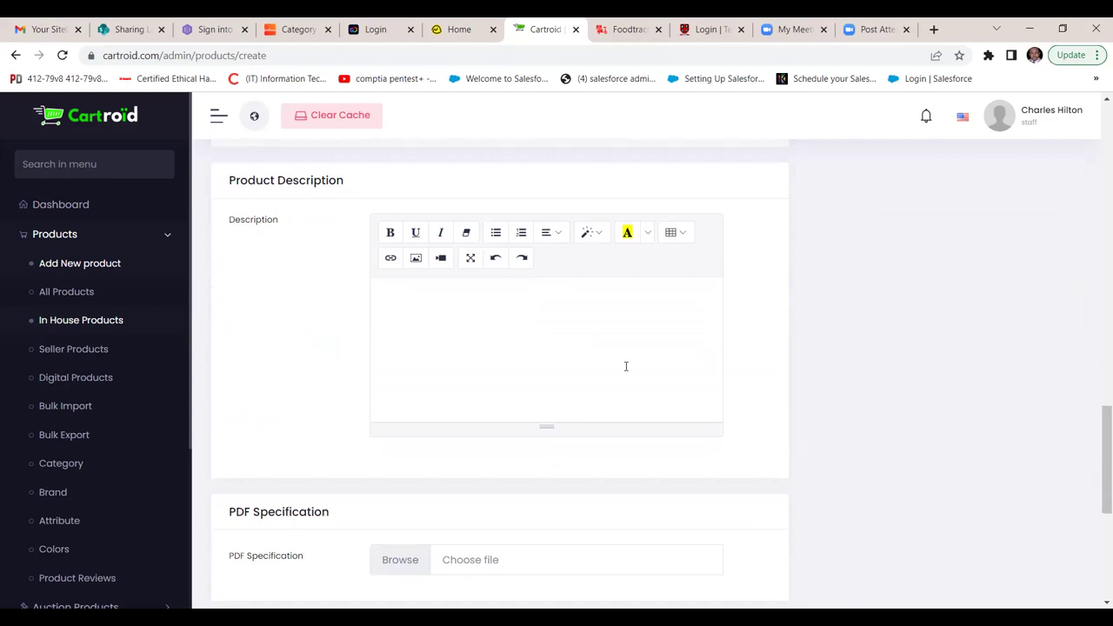
pyautogui.scroll(-3, 625, 366)
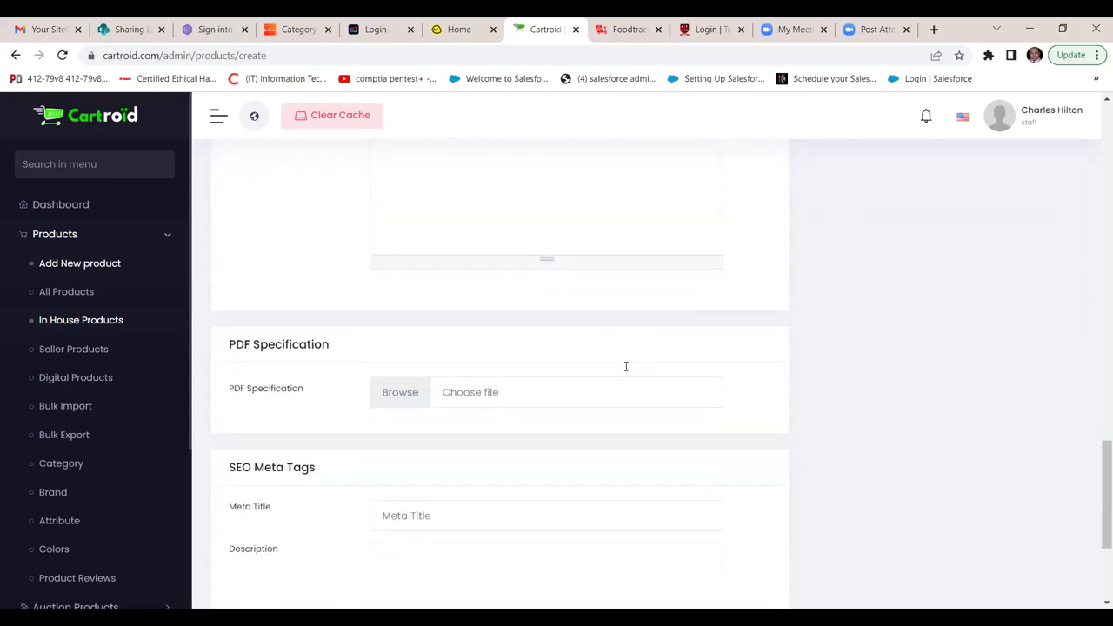
pyautogui.scroll(-1, 625, 366)
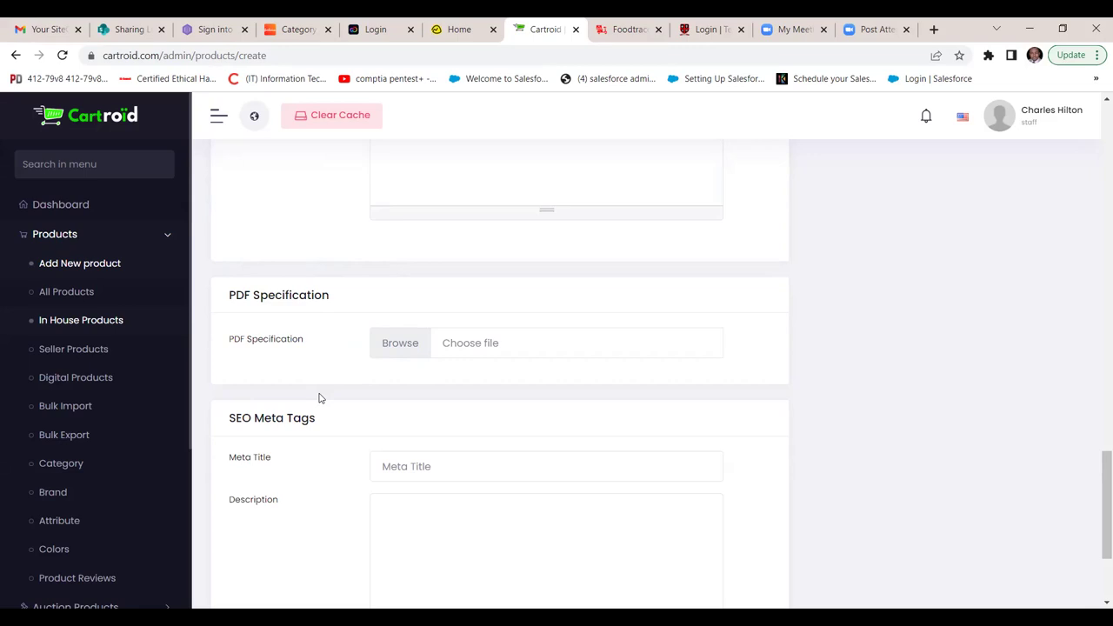
pyautogui.scroll(-1, 319, 397)
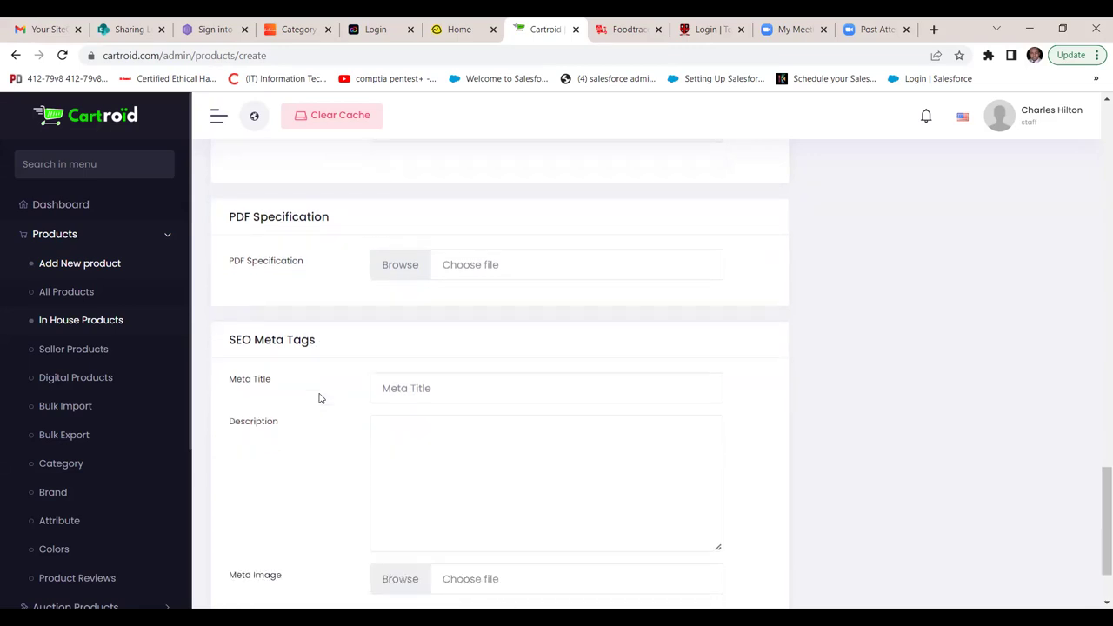
pyautogui.scroll(-1, 319, 397)
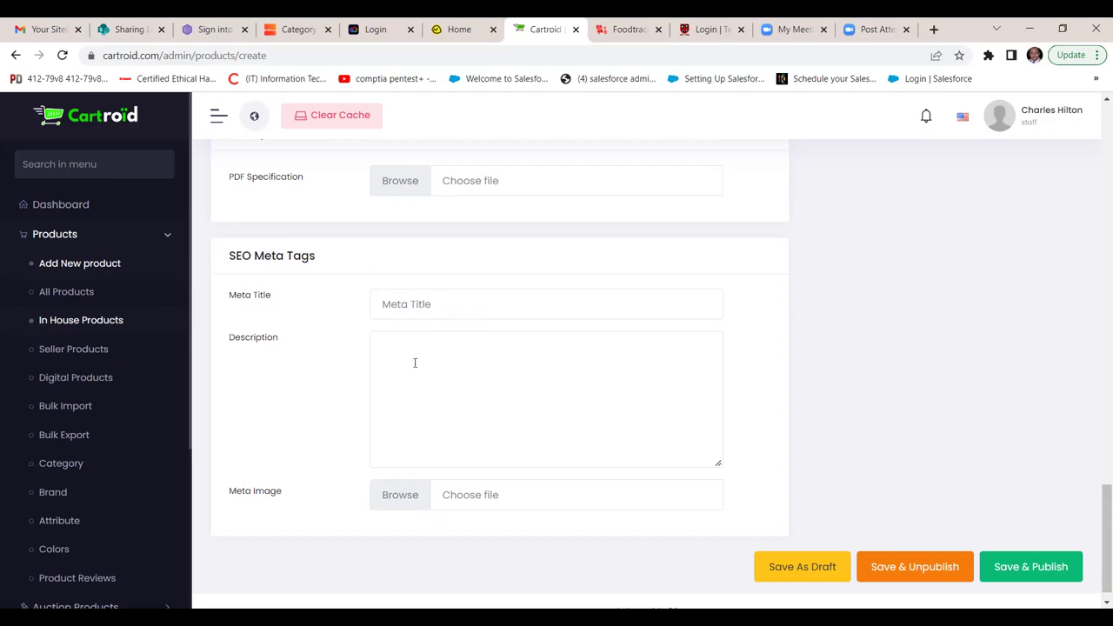
pyautogui.scroll(-1, 415, 363)
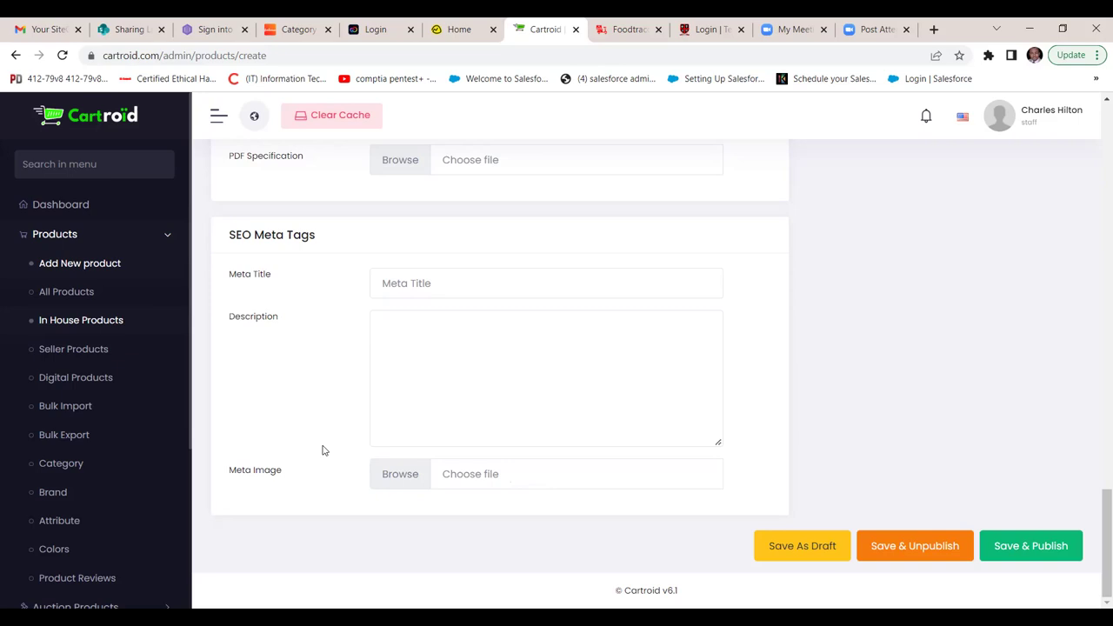
pyautogui.scroll(5, 322, 449)
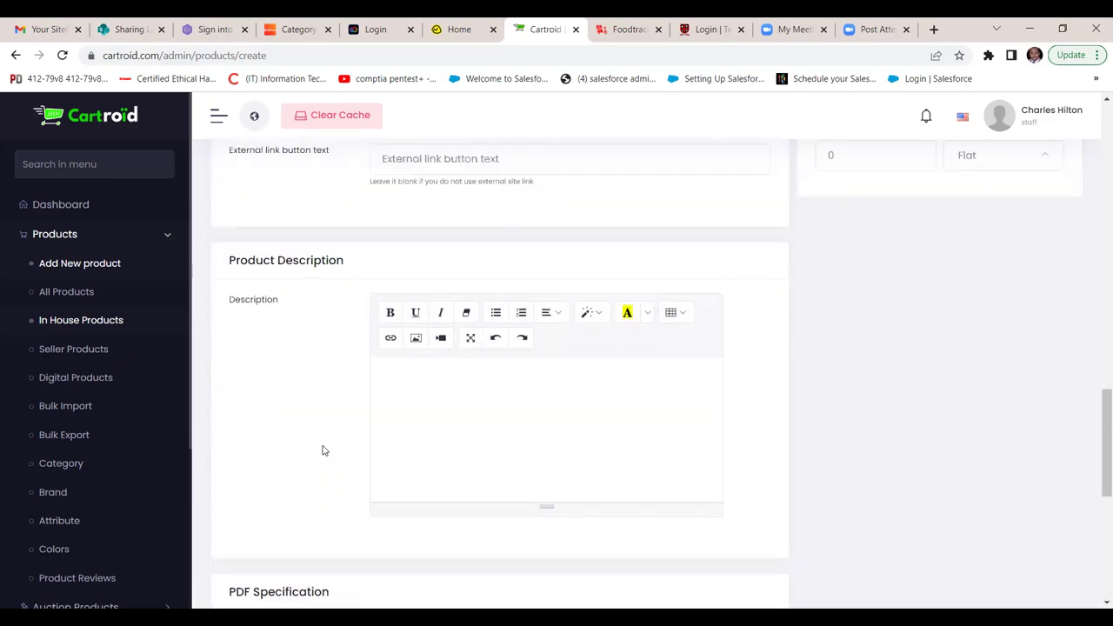
pyautogui.scroll(-5, 321, 449)
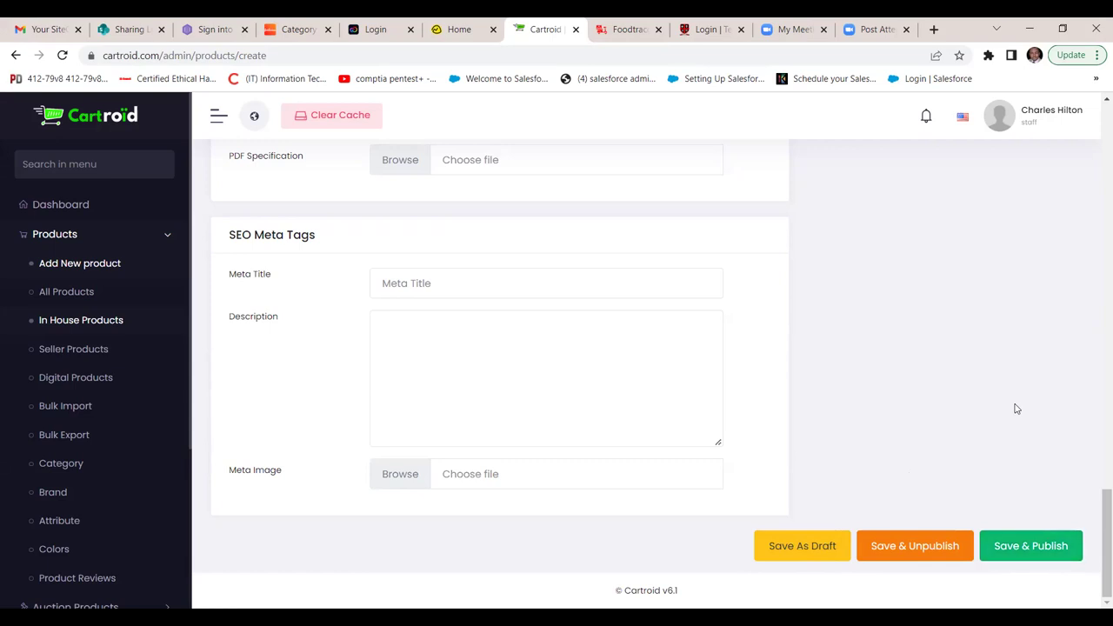
# - Try Flat Rate shipping and the product quantity multiply option in Shipping Configuration, then restore Free Shipping with multiply off
pyautogui.scroll(10, 1016, 409)
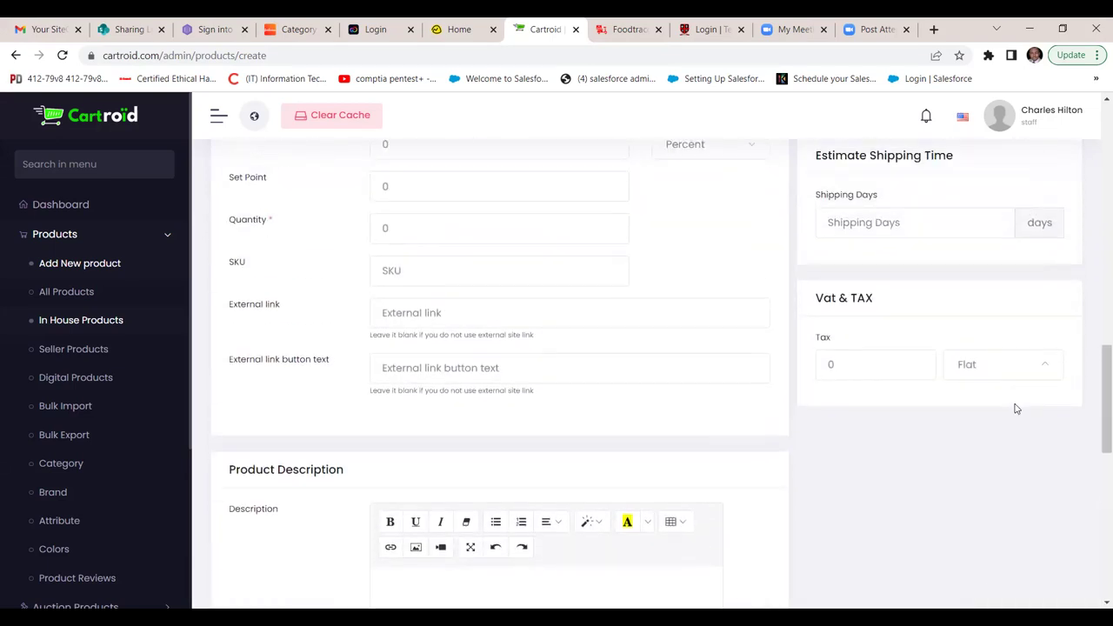
pyautogui.scroll(10, 1016, 409)
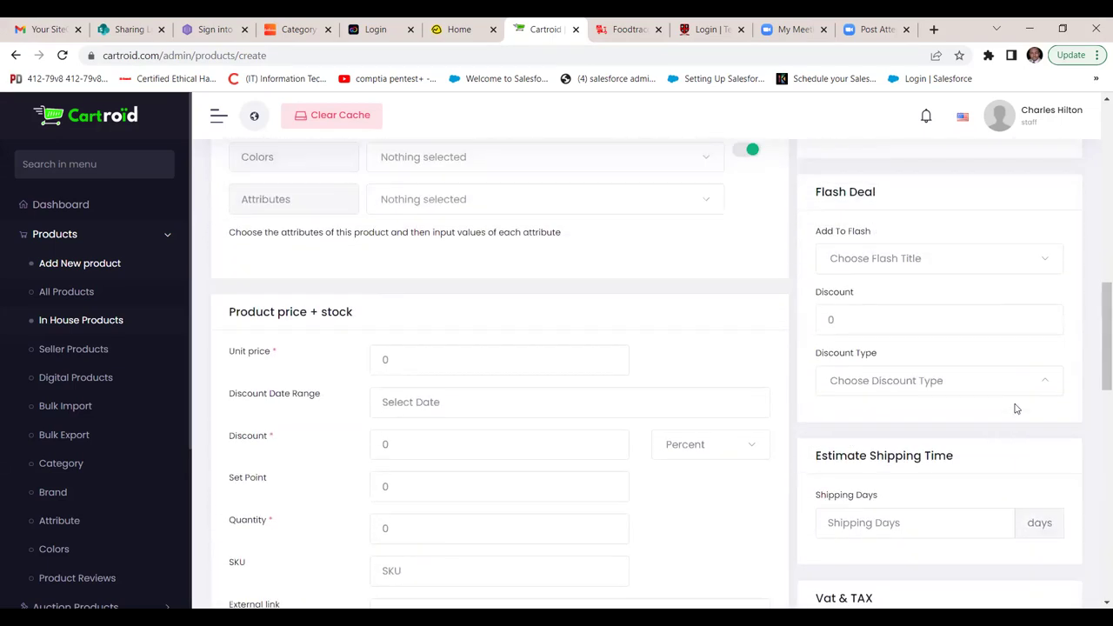
pyautogui.scroll(10, 1016, 408)
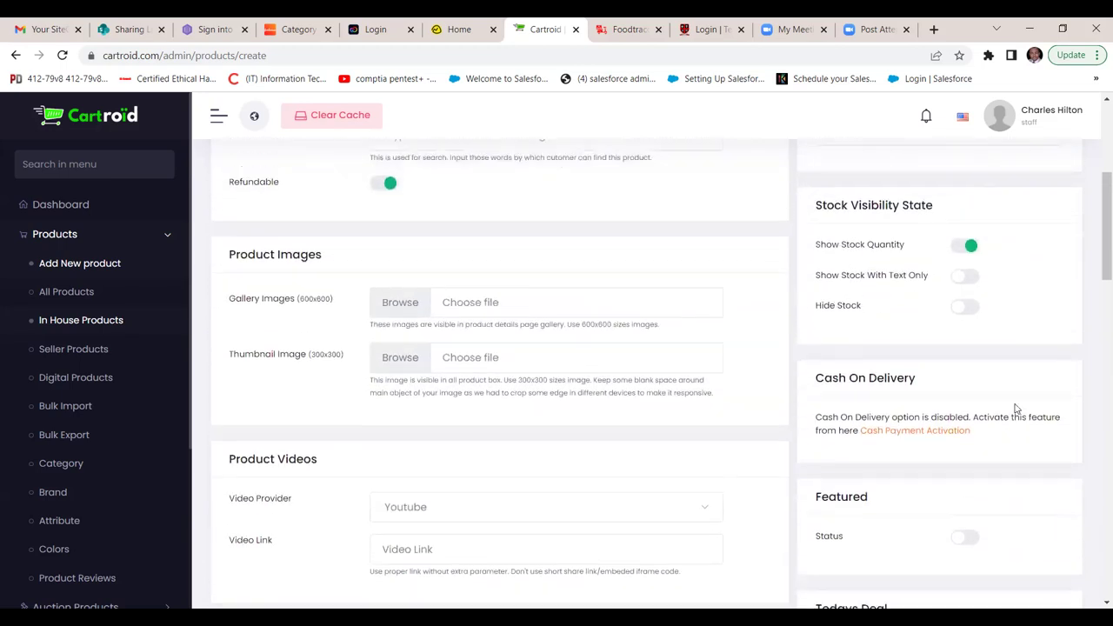
pyautogui.scroll(2, 1016, 409)
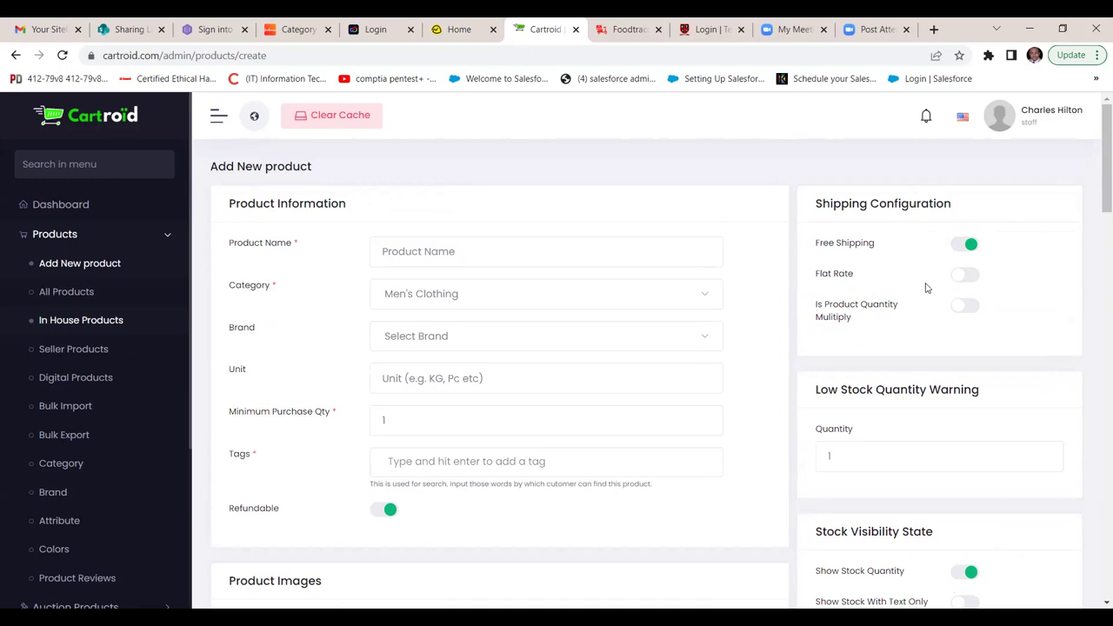
pyautogui.click(974, 284)
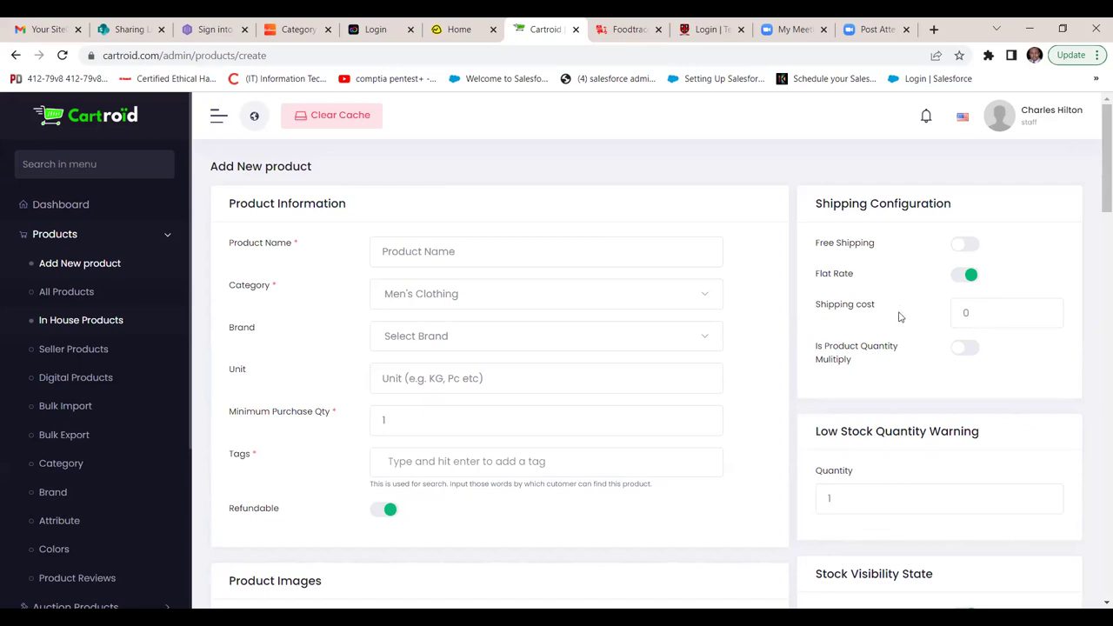
pyautogui.click(968, 245)
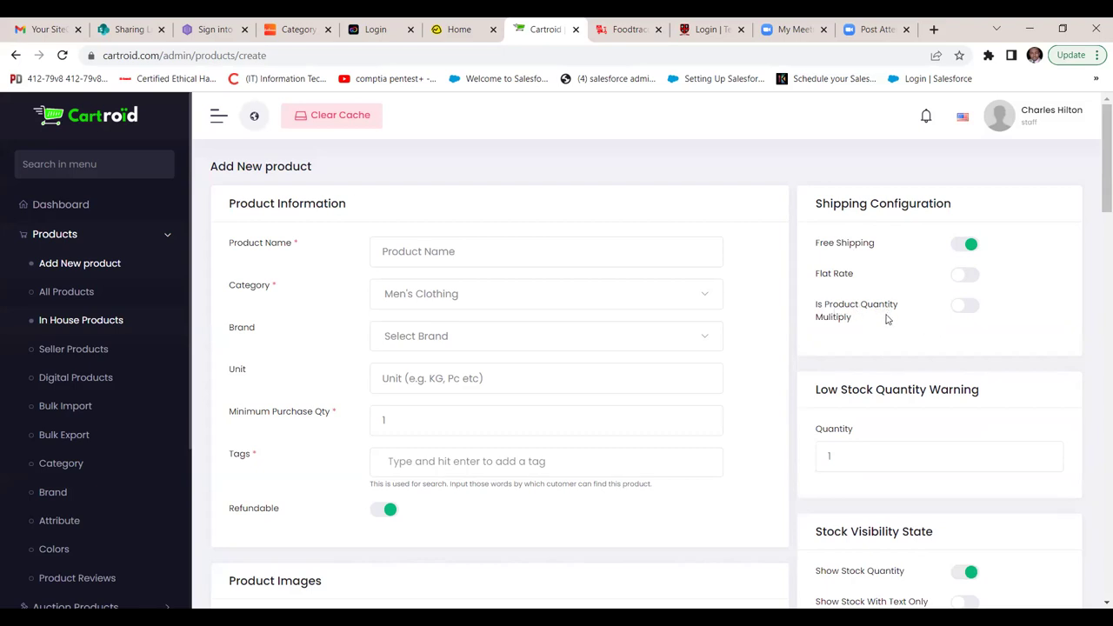
pyautogui.click(972, 311)
pyautogui.click(971, 276)
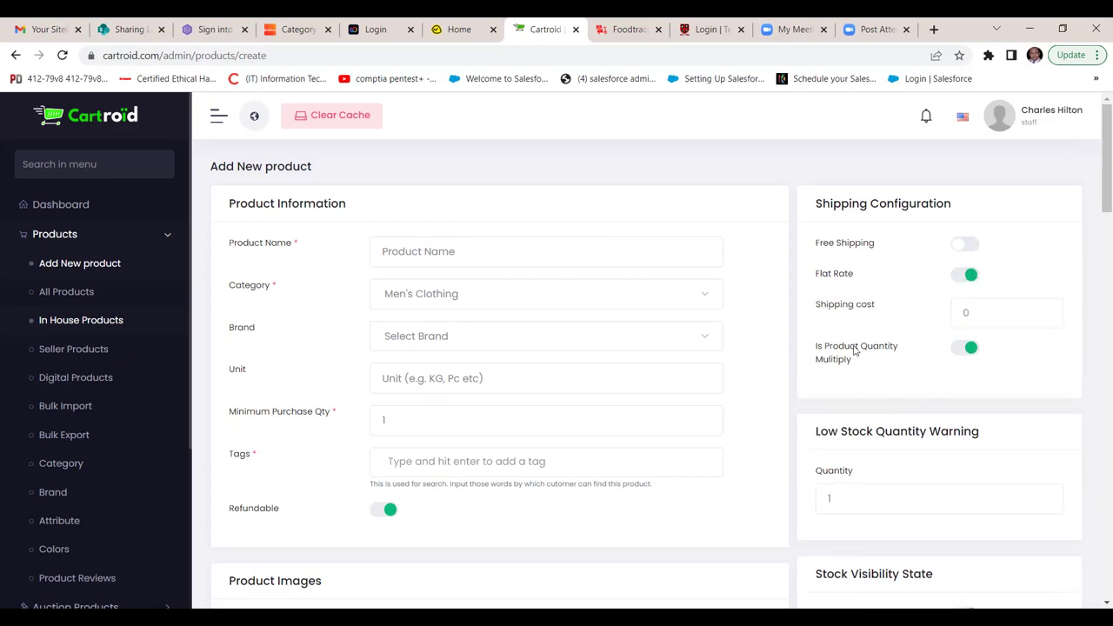
pyautogui.click(965, 349)
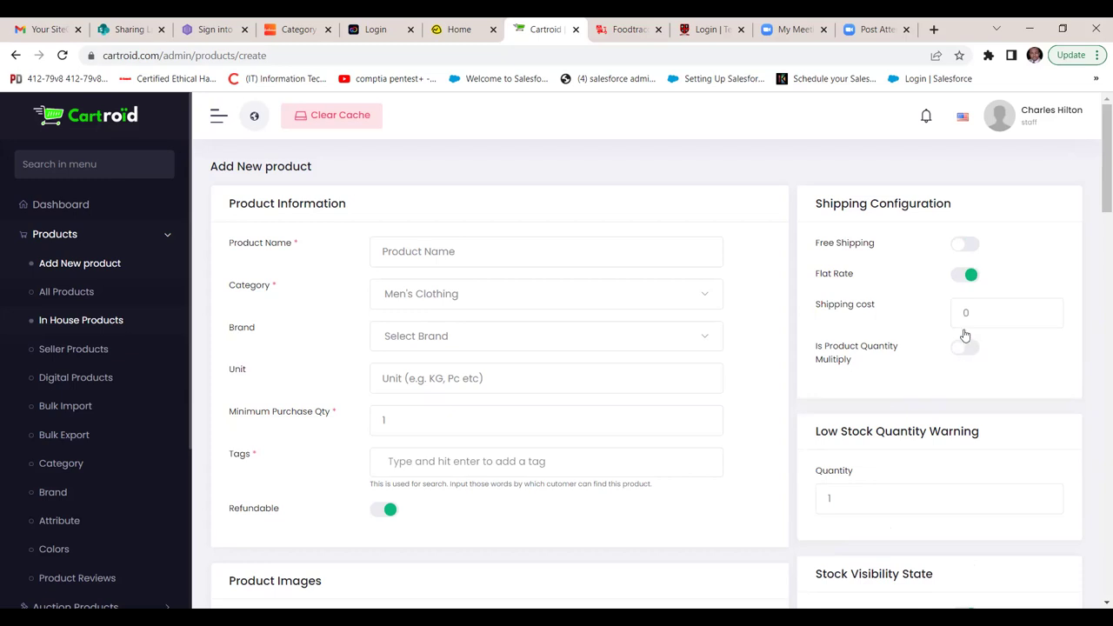
pyautogui.click(979, 244)
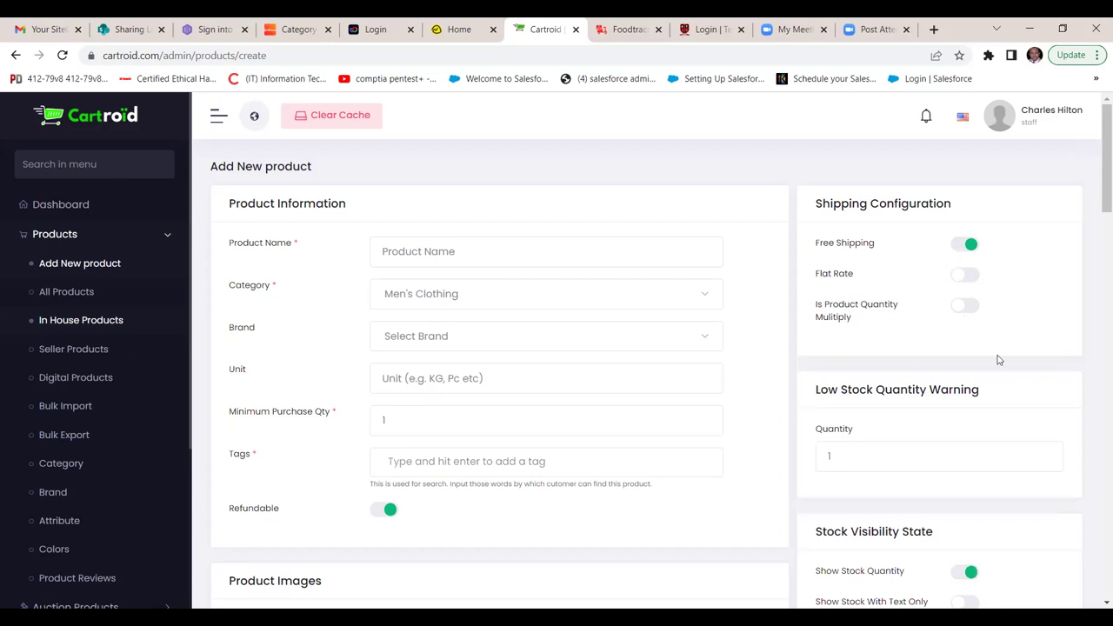
# - Try a low stock warning quantity of 20 and restore it to 1
pyautogui.scroll(-2, 998, 360)
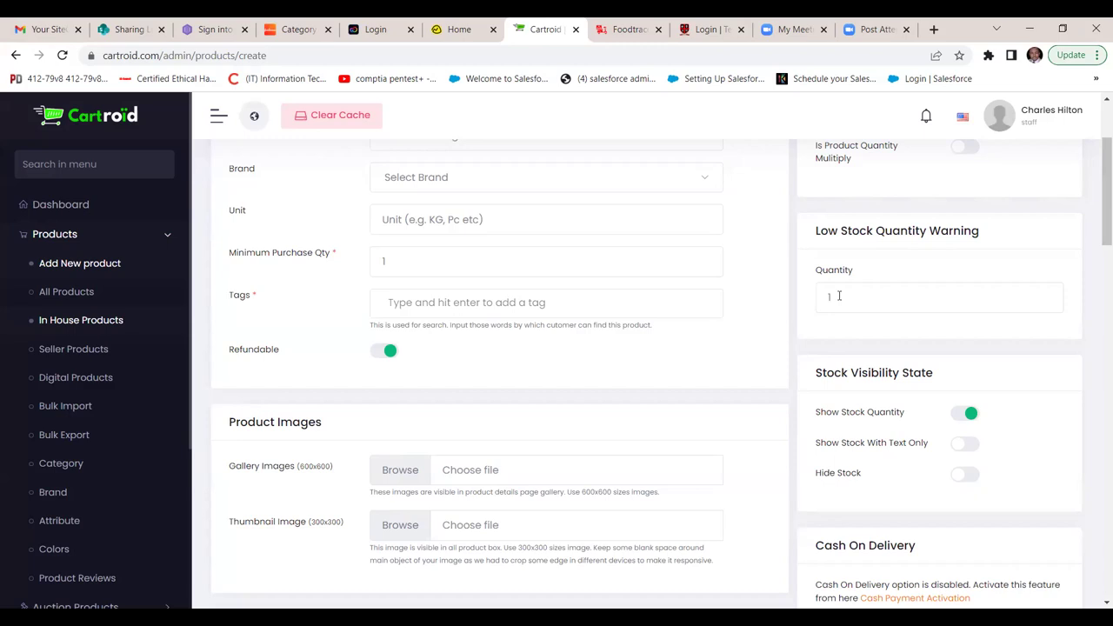
pyautogui.click(839, 296)
pyautogui.press('BackSpace')
pyautogui.write('20')
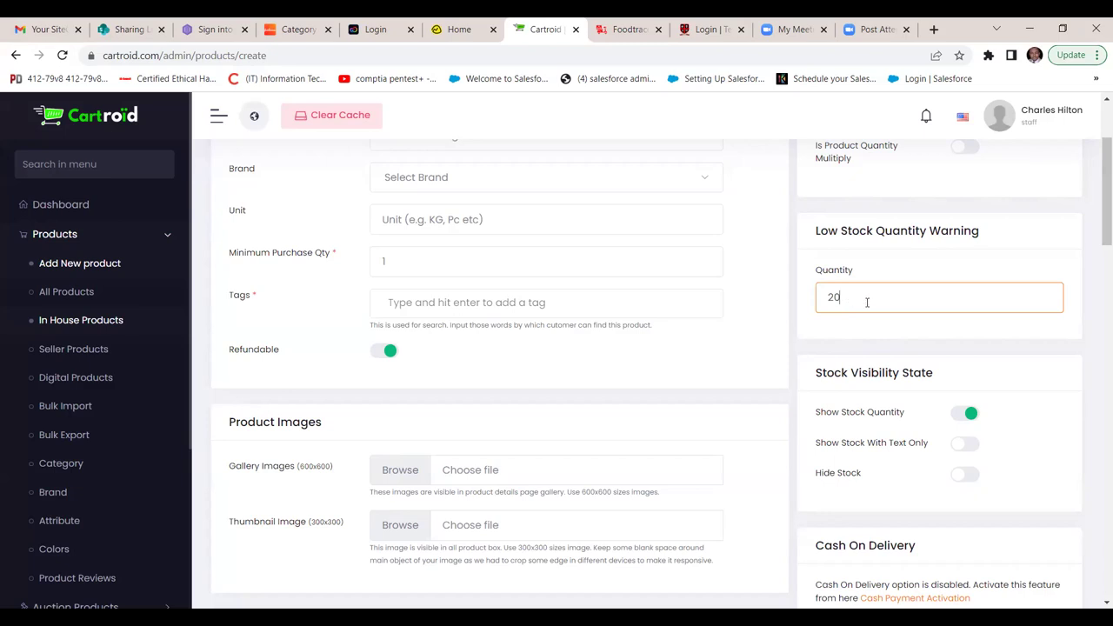
pyautogui.press('BackSpace')
pyautogui.press('BackSpace')
pyautogui.write('1')
pyautogui.click(832, 346)
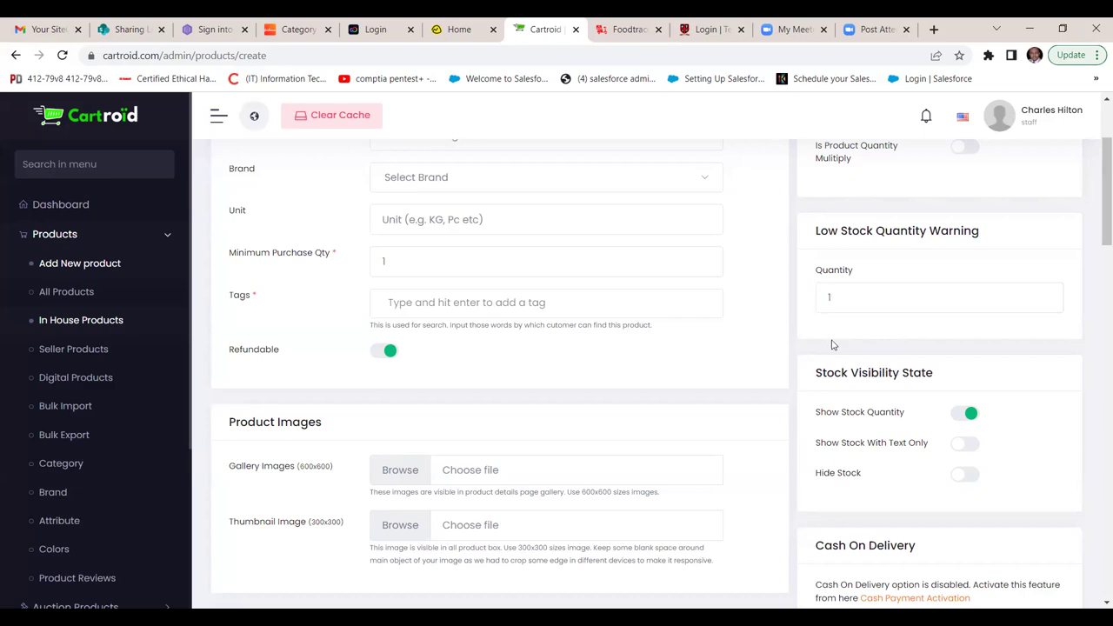
# - Switch the stock visibility to Hide Stock and back to Show Stock Quantity
pyautogui.scroll(-2, 831, 345)
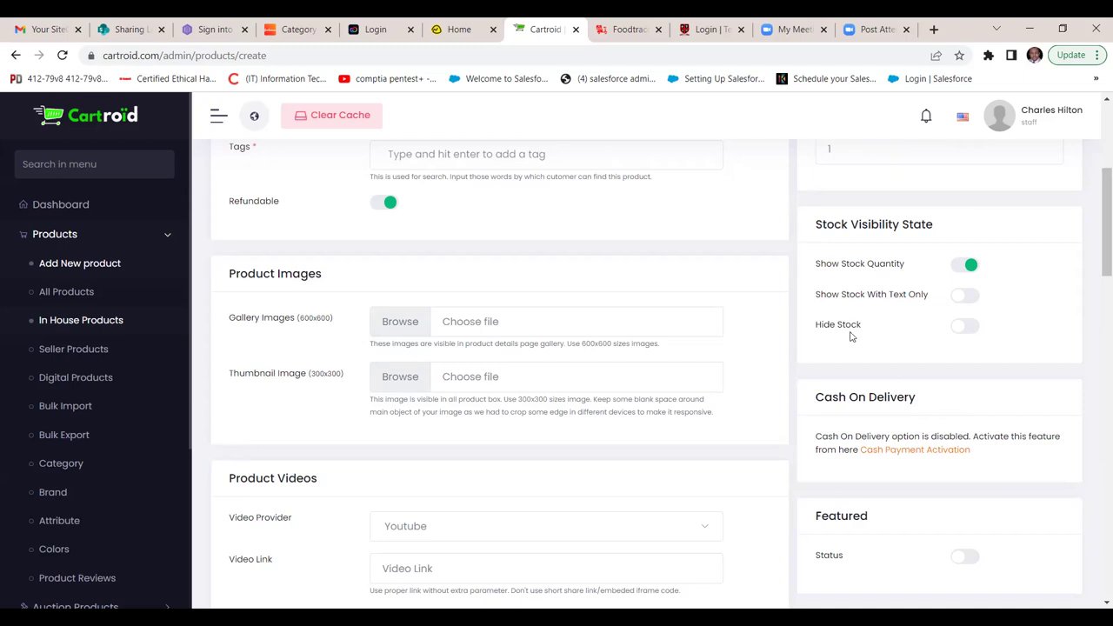
pyautogui.click(976, 327)
pyautogui.click(969, 265)
# - Check the Cash On Delivery notice and switch the Featured and Todays Deal statuses on and back off
pyautogui.scroll(-2, 901, 379)
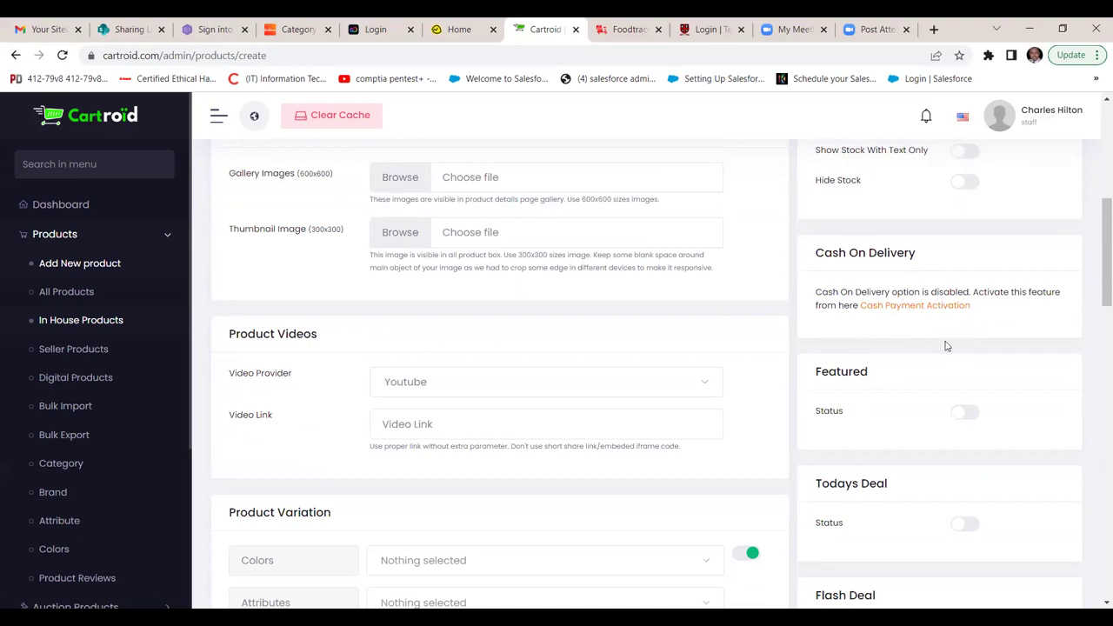
pyautogui.scroll(-1, 947, 346)
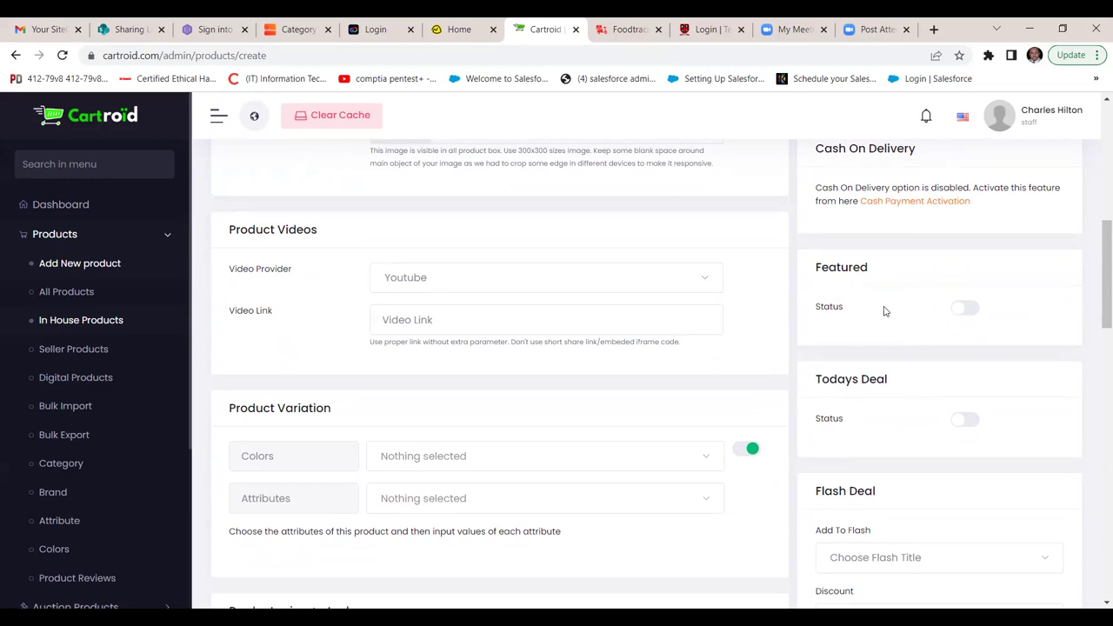
pyautogui.click(975, 313)
pyautogui.click(961, 313)
pyautogui.scroll(-1, 870, 361)
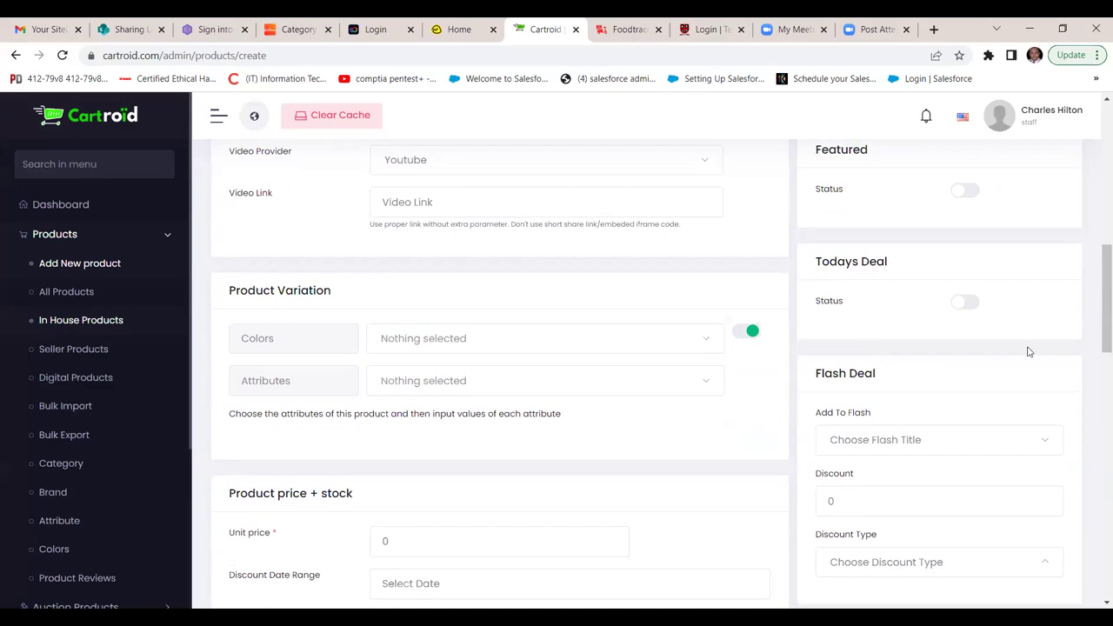
pyautogui.click(970, 307)
pyautogui.click(960, 308)
pyautogui.scroll(-3, 1035, 350)
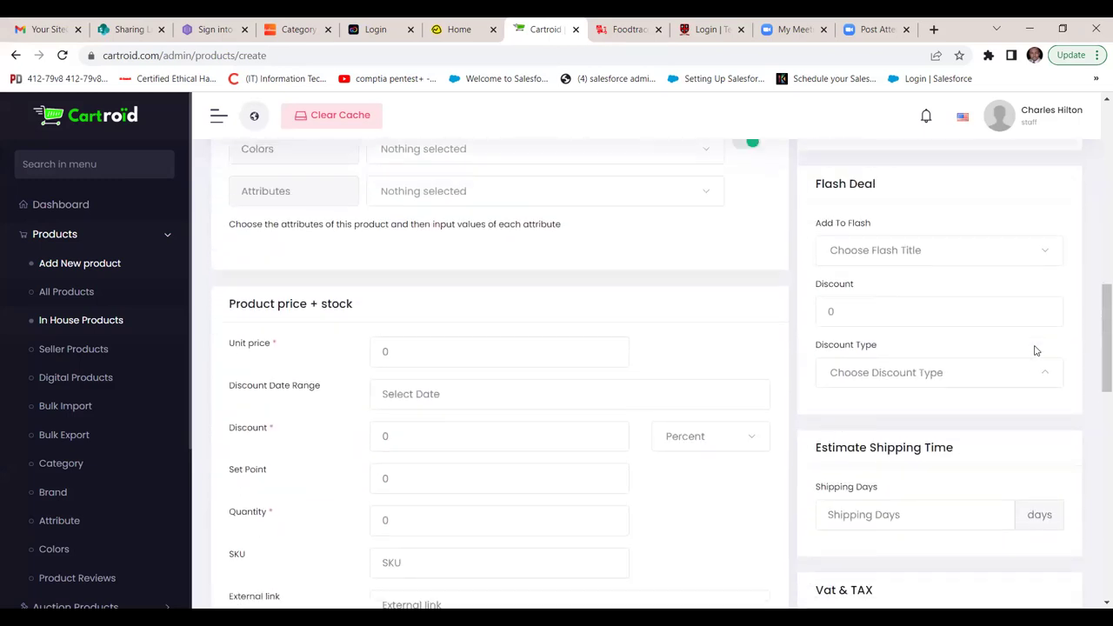
# - Check the available flash titles and discount types in the Flash Deal section, leaving both unselected
pyautogui.scroll(1, 1035, 351)
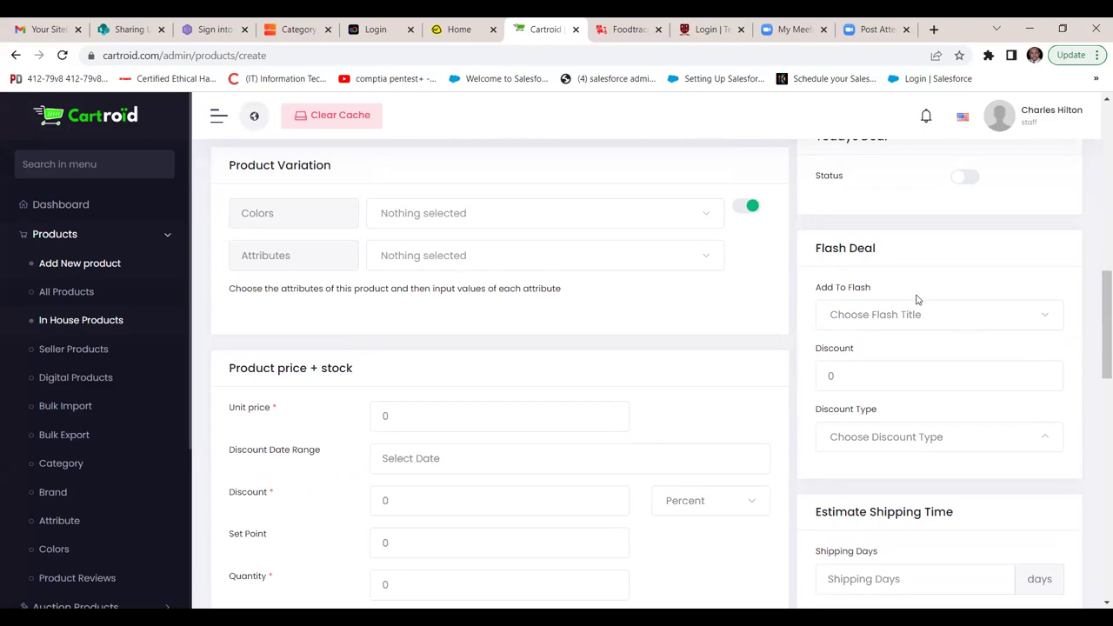
pyautogui.click(1046, 319)
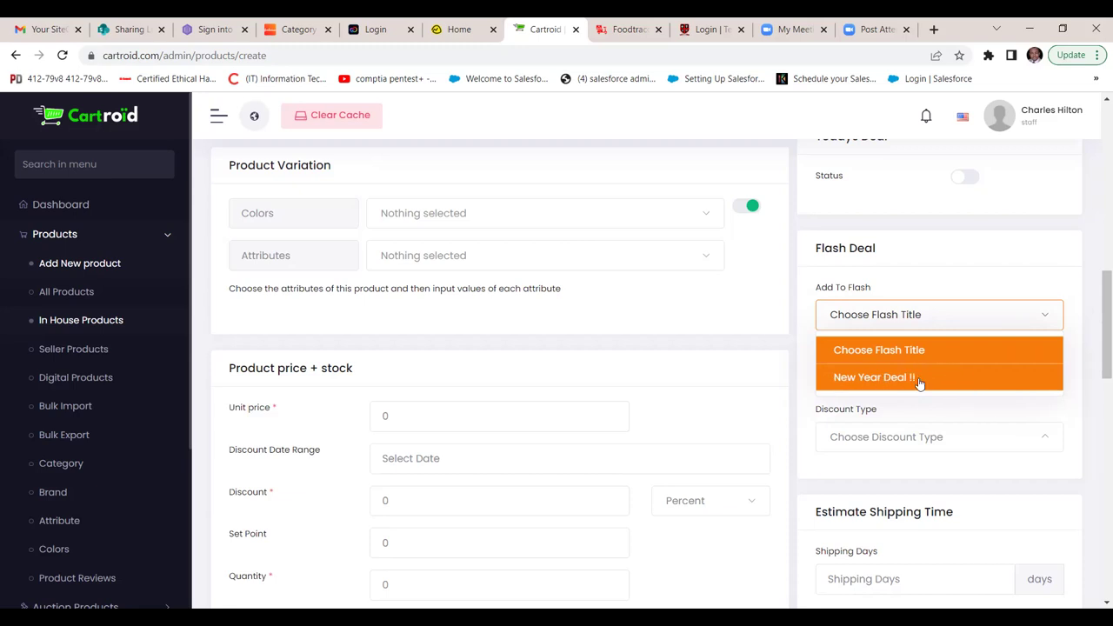
pyautogui.click(998, 278)
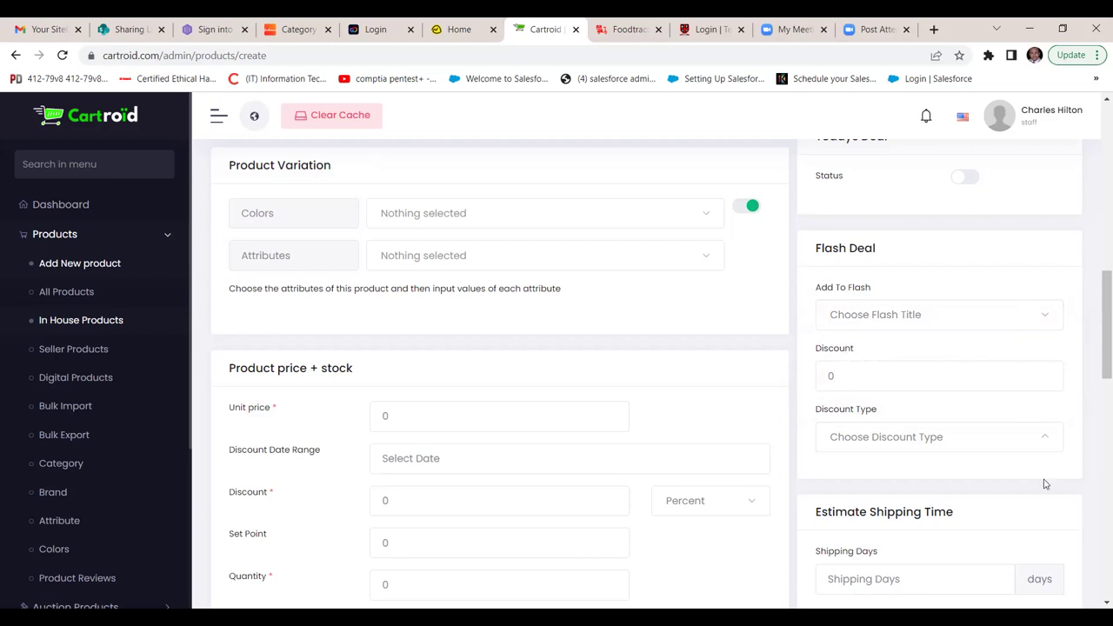
pyautogui.scroll(-2, 1046, 485)
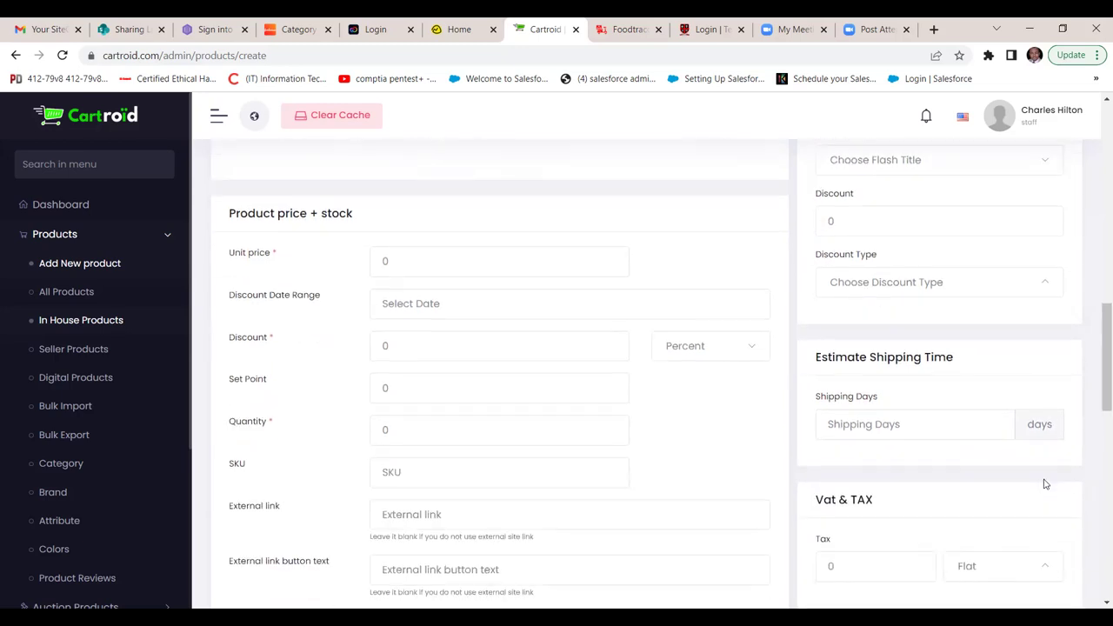
pyautogui.click(1042, 291)
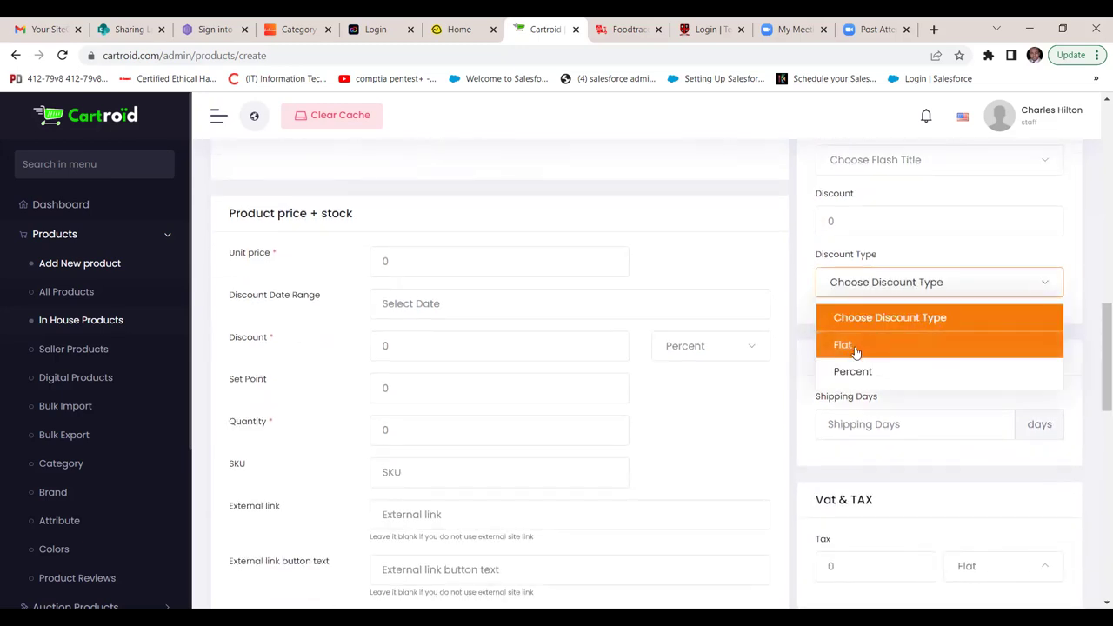
pyautogui.click(1075, 275)
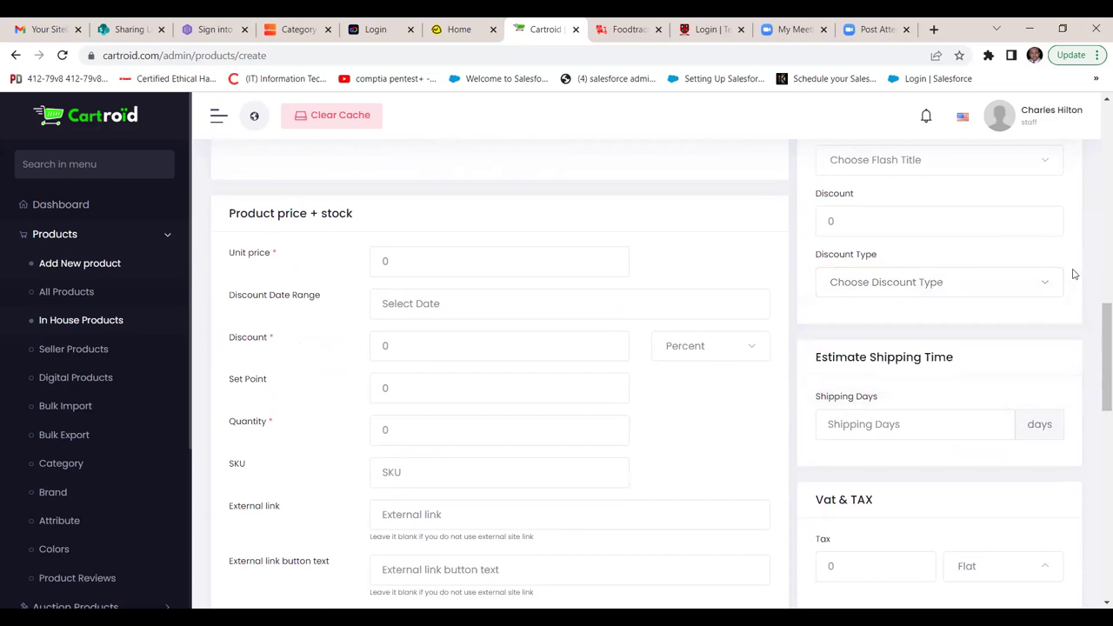
# - Review the Estimate Shipping Time and Vat & TAX sections, then return to the start of the product form
pyautogui.scroll(-3, 1075, 275)
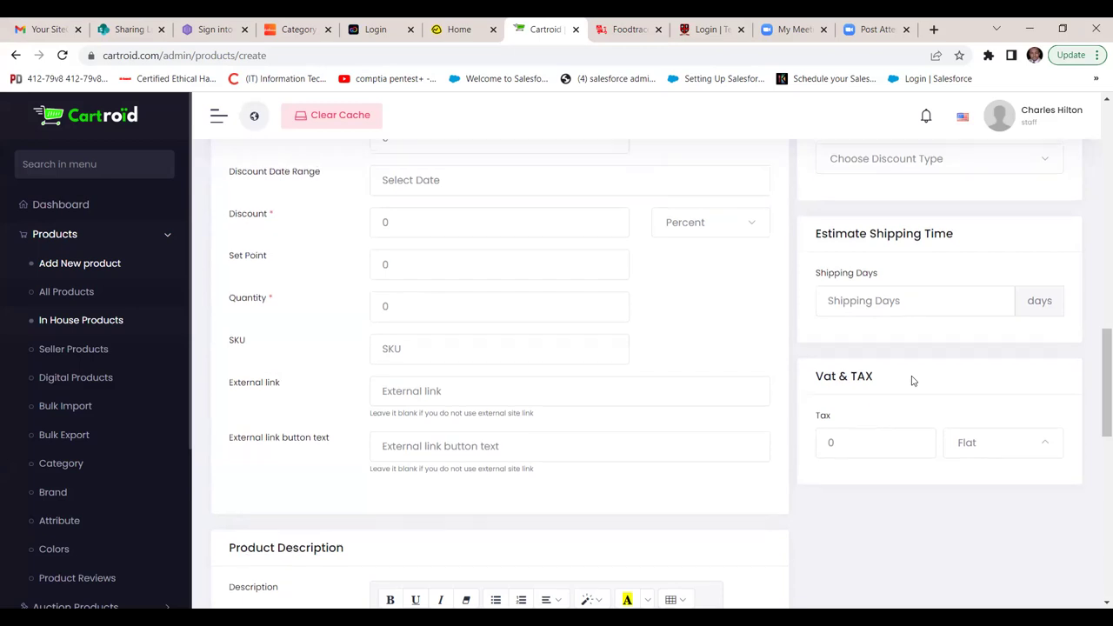
pyautogui.scroll(5, 912, 380)
pyautogui.scroll(9, 912, 381)
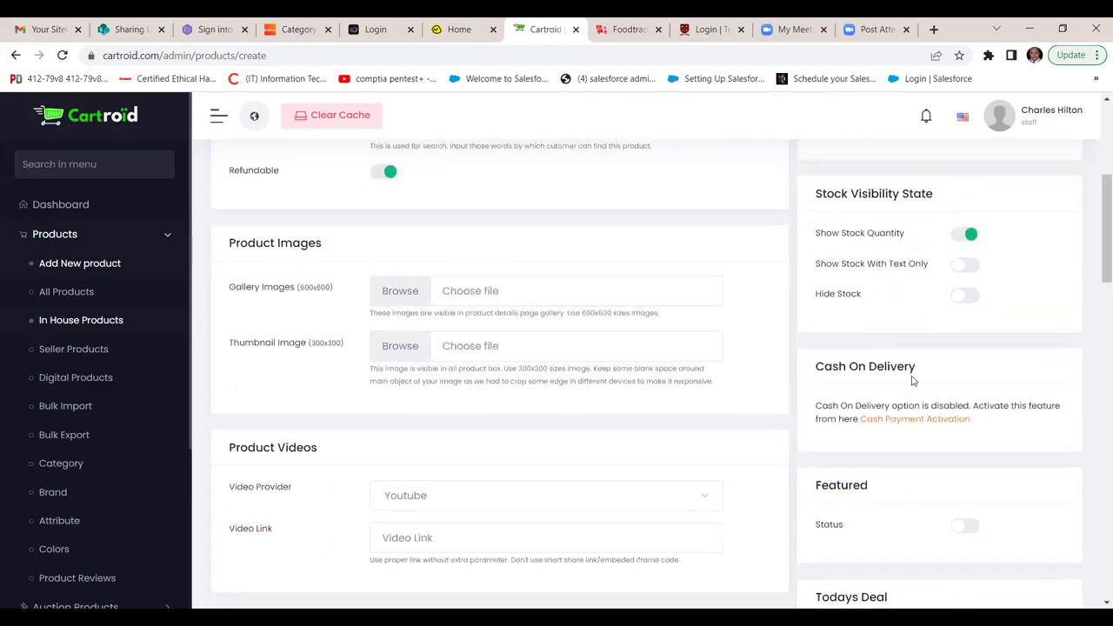
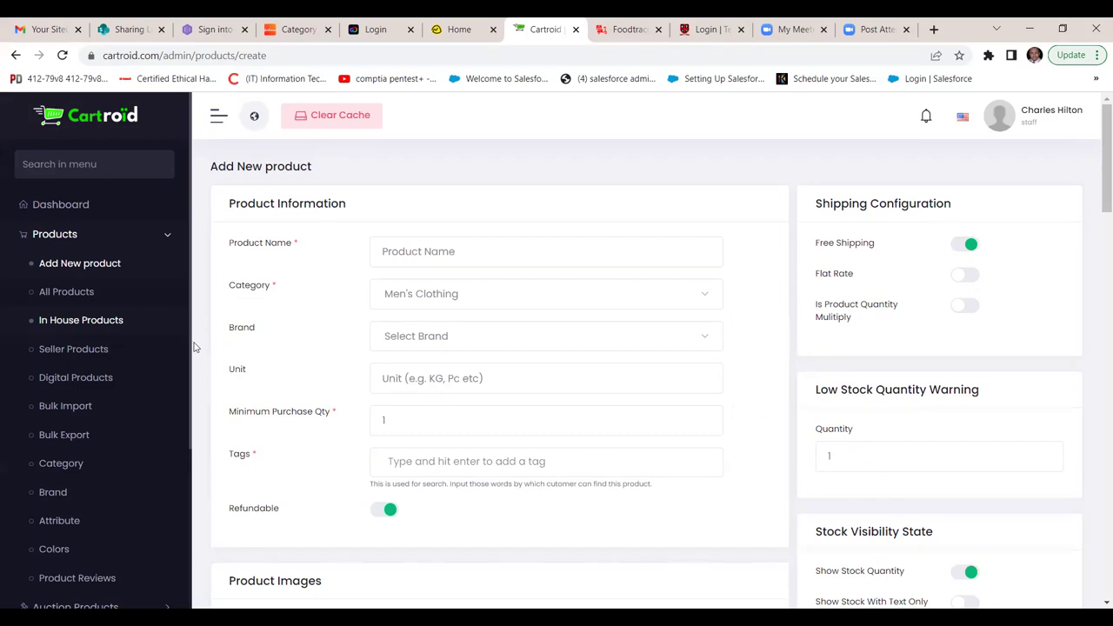
# - Open the In House Products list and look over the product rows and their options
pyautogui.click(80, 321)
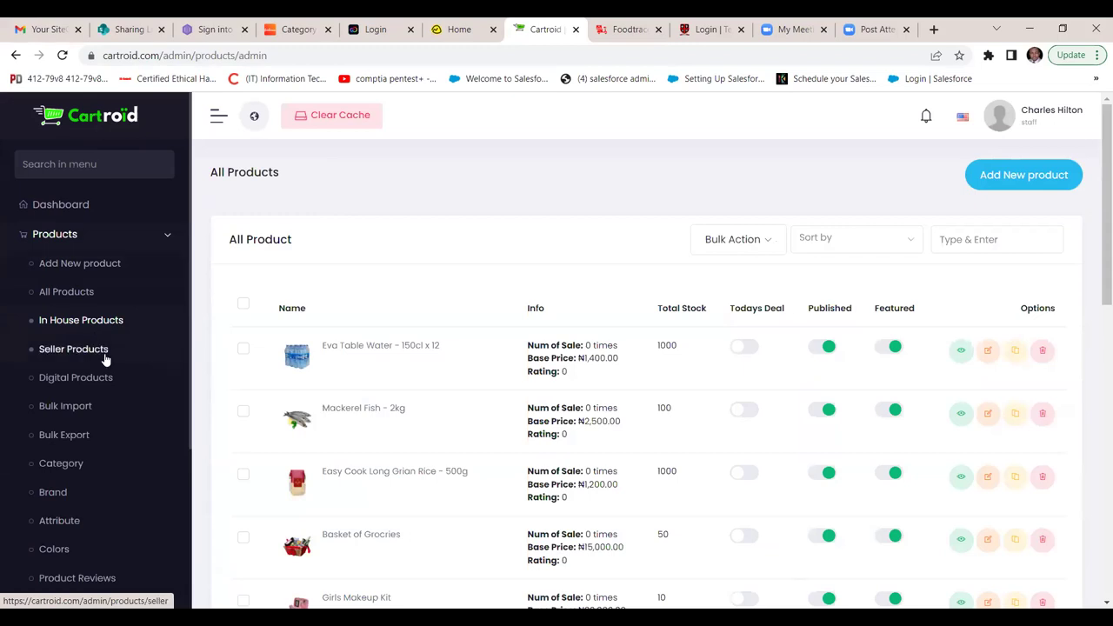
pyautogui.scroll(-1, 104, 357)
pyautogui.scroll(1, 104, 357)
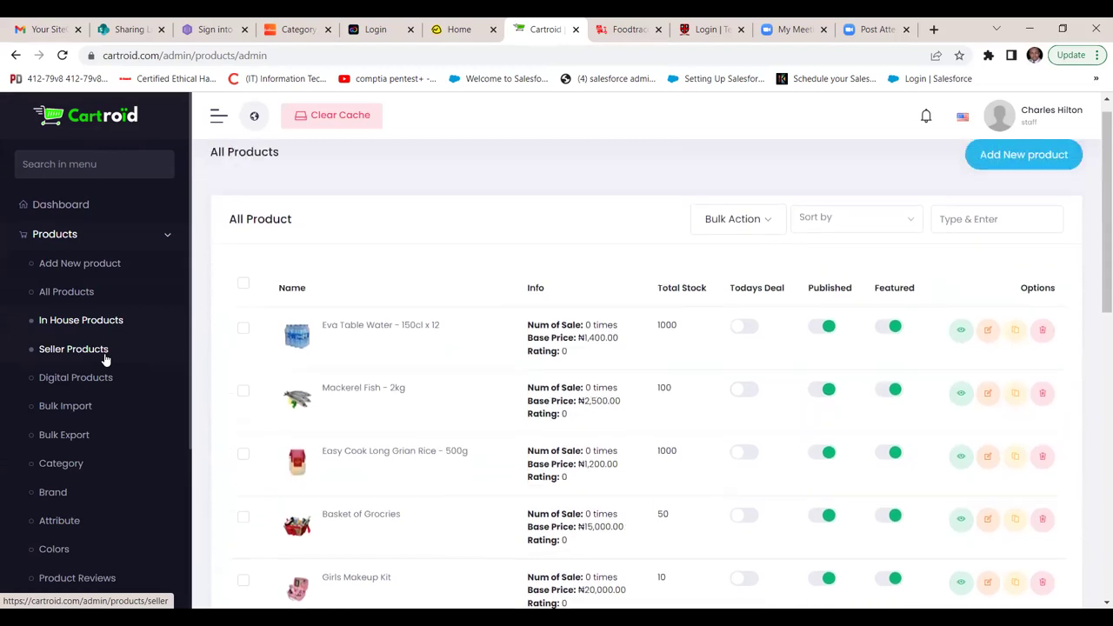
pyautogui.scroll(-1, 105, 356)
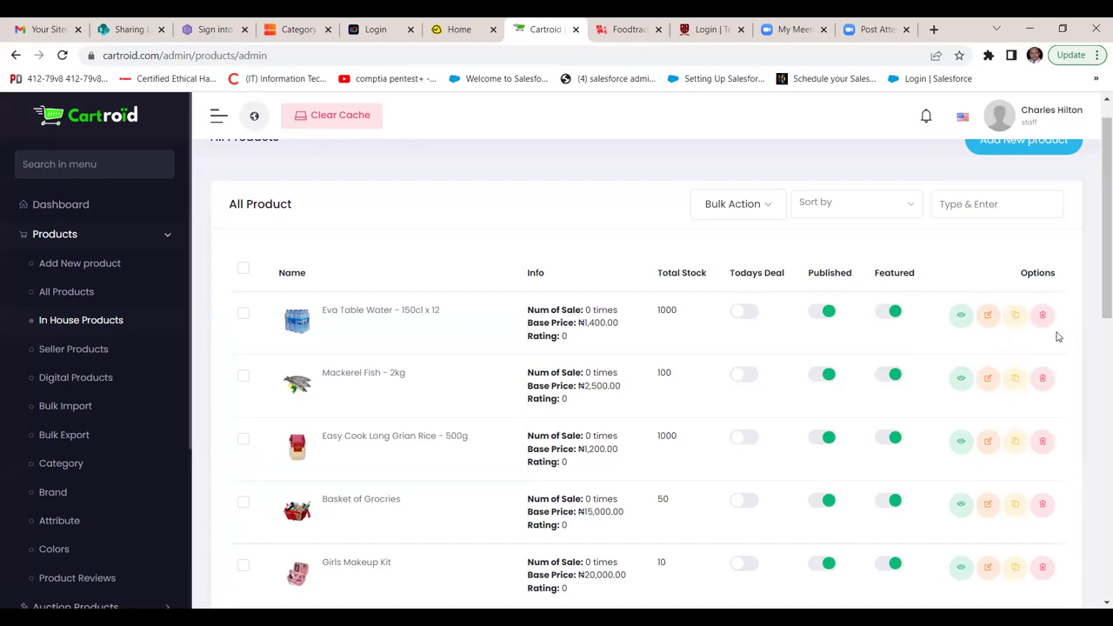
# - View the storefront page of Eva Table Water - 150cl x 12 and examine its price, quantity and purchase options
pyautogui.click(961, 318)
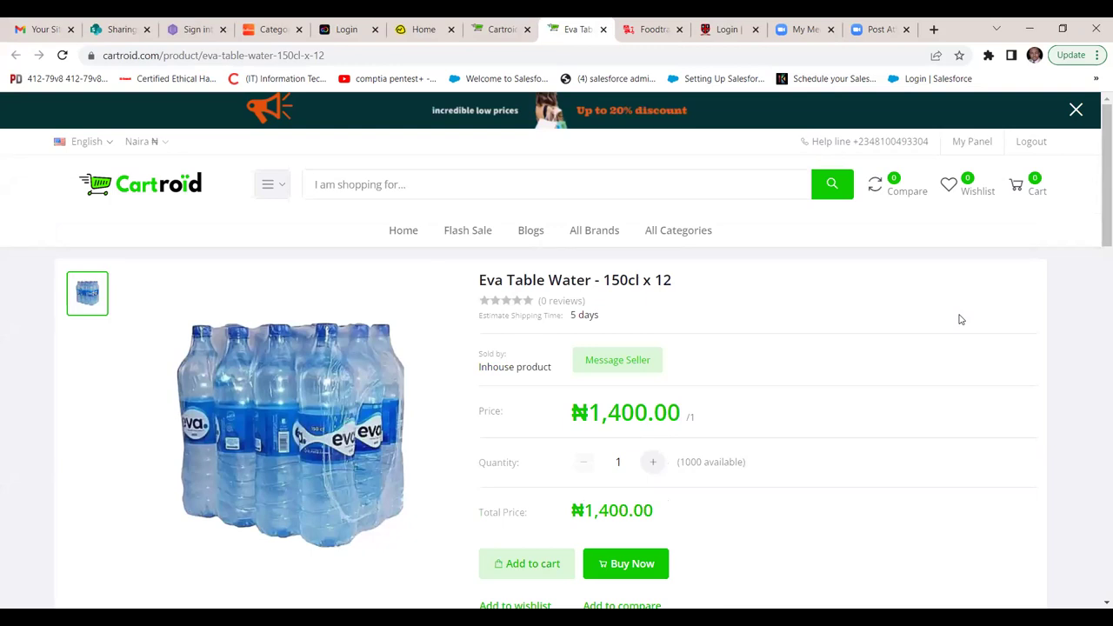
pyautogui.scroll(-3, 961, 319)
pyautogui.scroll(1, 961, 320)
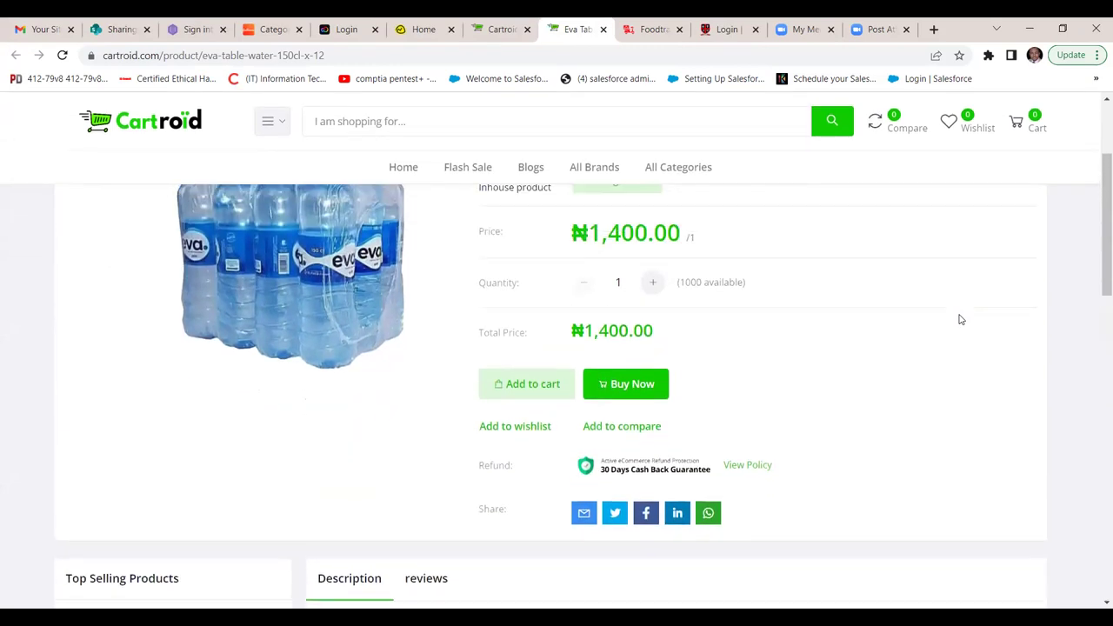
pyautogui.scroll(1, 961, 319)
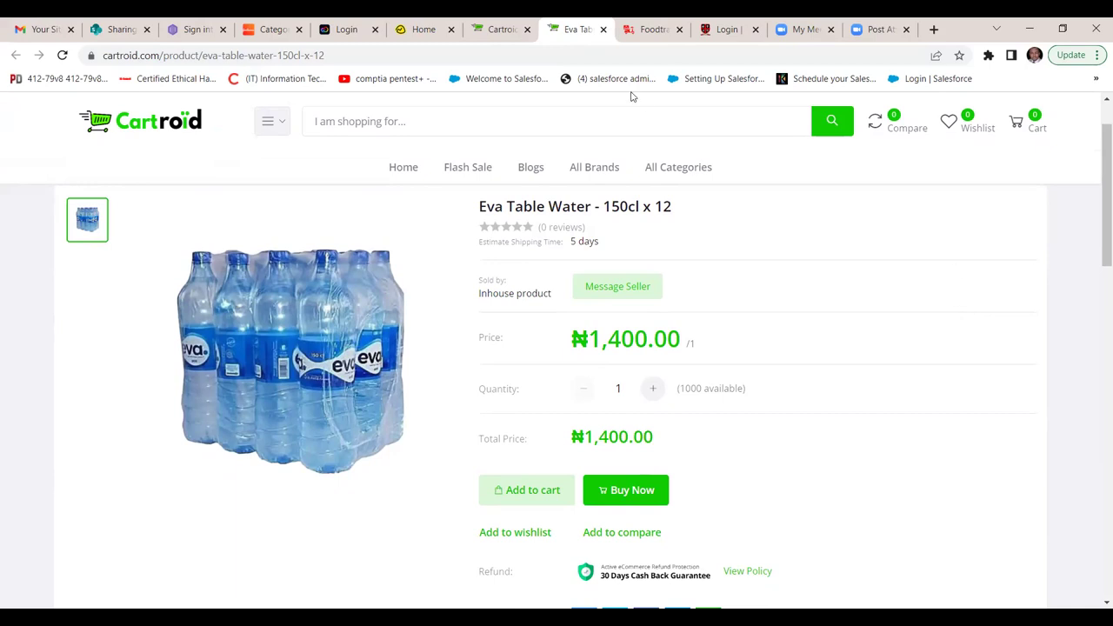
# - Back in the admin product list, try the Featured, Published and Todays Deal switches of Eva Table Water and restore each one
pyautogui.click(502, 30)
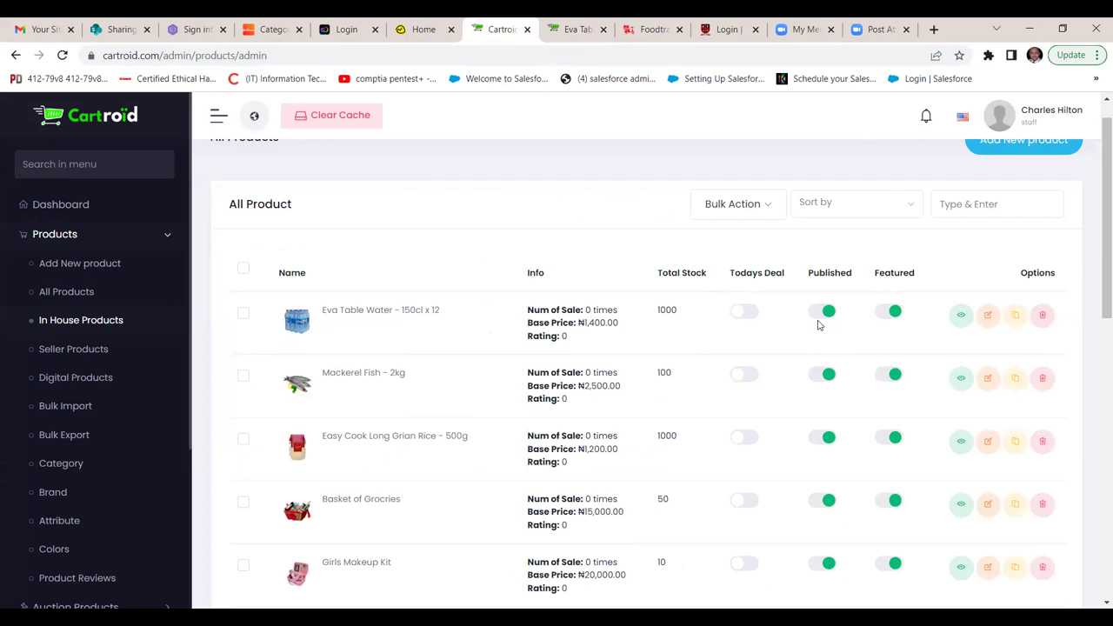
pyautogui.click(887, 316)
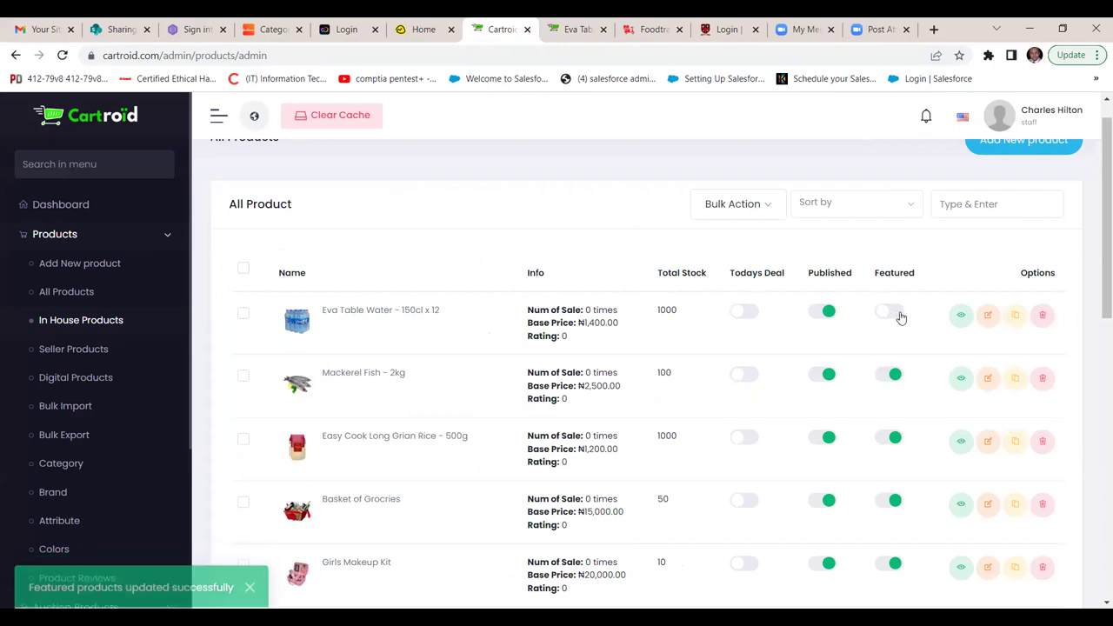
pyautogui.click(901, 318)
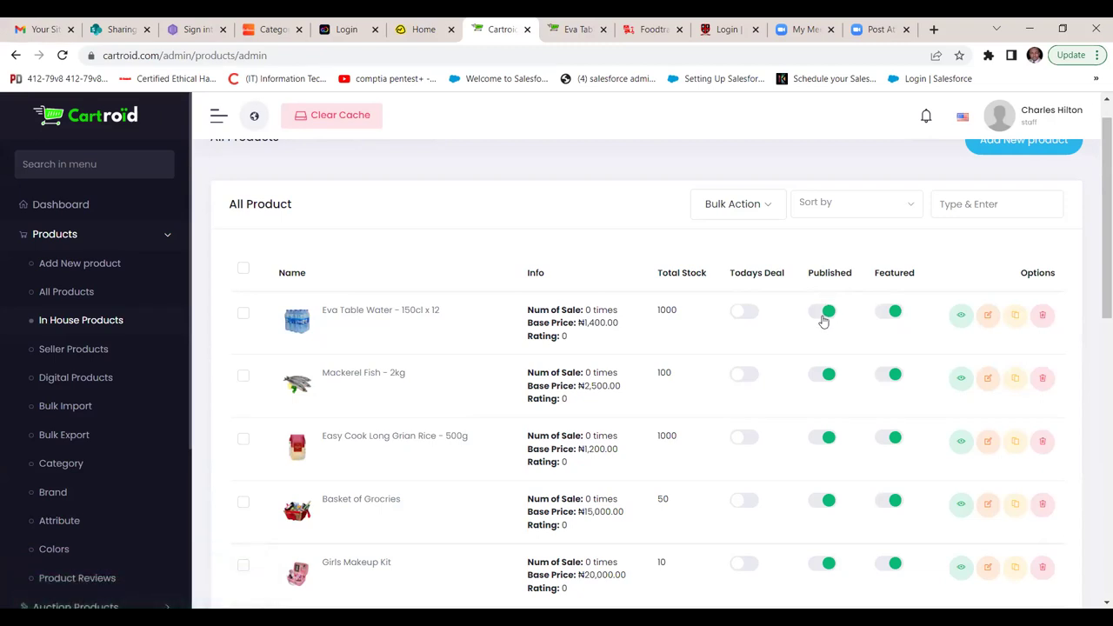
pyautogui.click(818, 320)
pyautogui.click(823, 312)
pyautogui.click(753, 319)
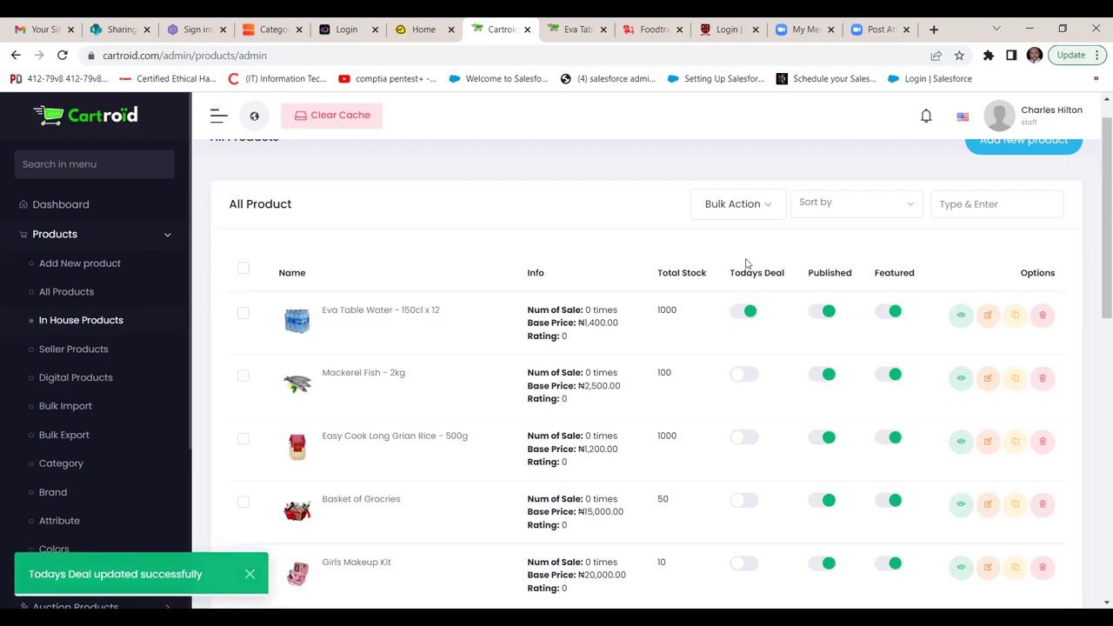
pyautogui.click(737, 318)
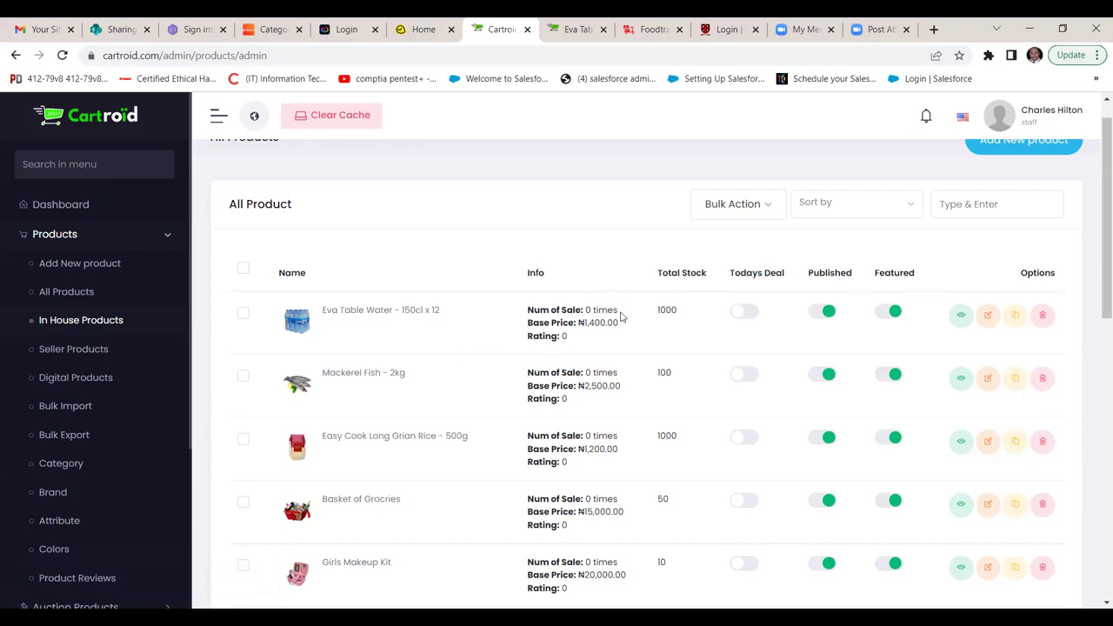
# - Open the Seller Products list and switch the Ladies Heel Shoe's Approved status off and back on
pyautogui.click(67, 356)
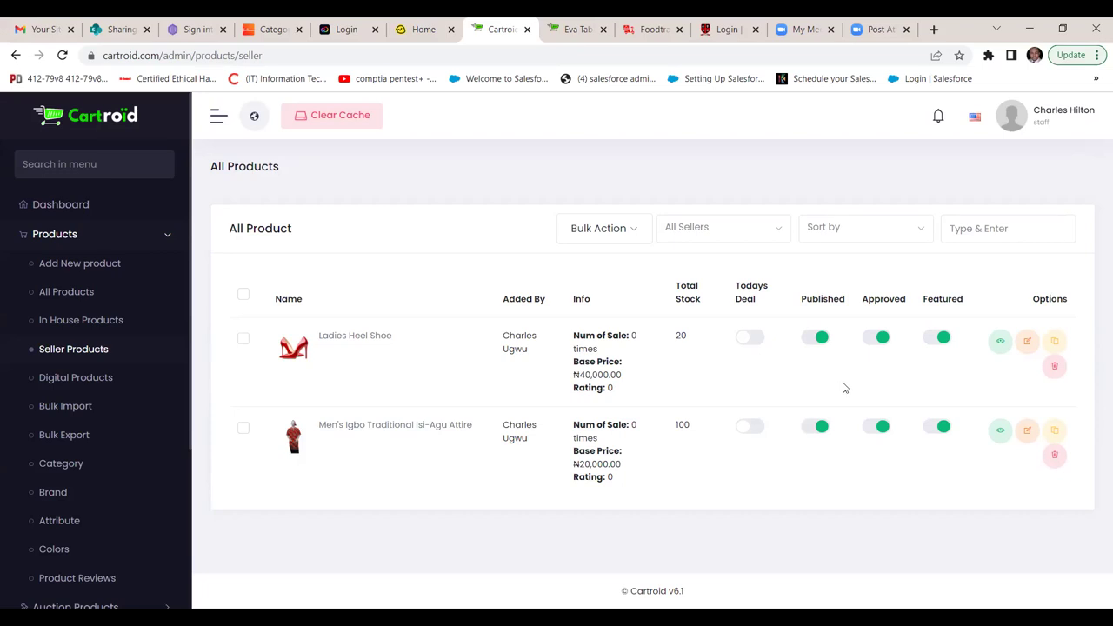
pyautogui.click(874, 339)
pyautogui.click(880, 341)
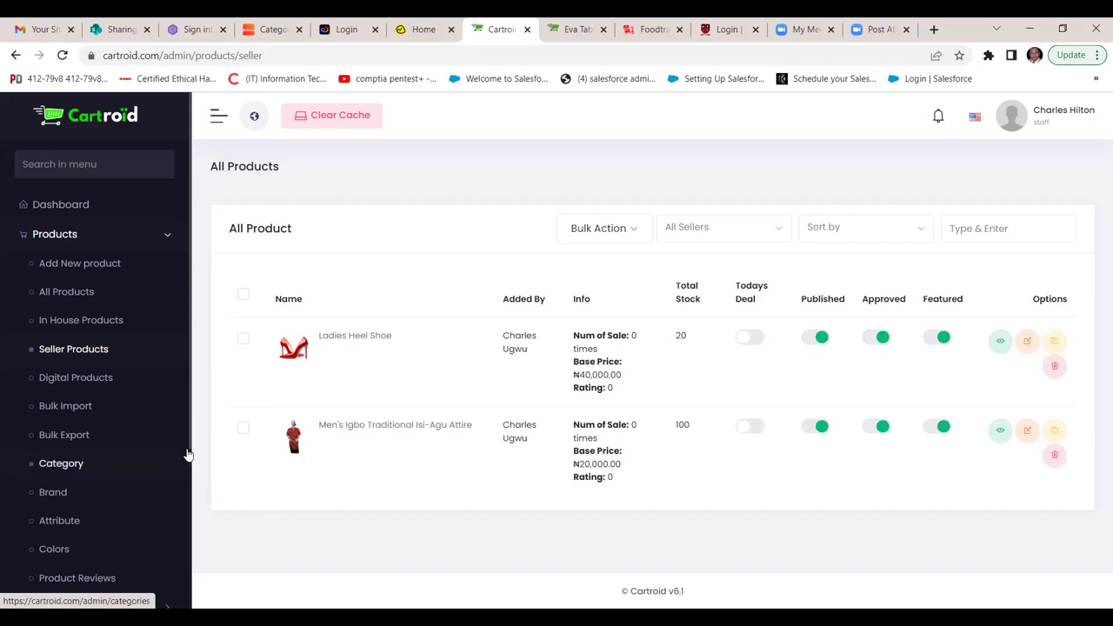
# - Open the form for adding a new auction product
pyautogui.scroll(-3, 187, 454)
pyautogui.scroll(3, 187, 454)
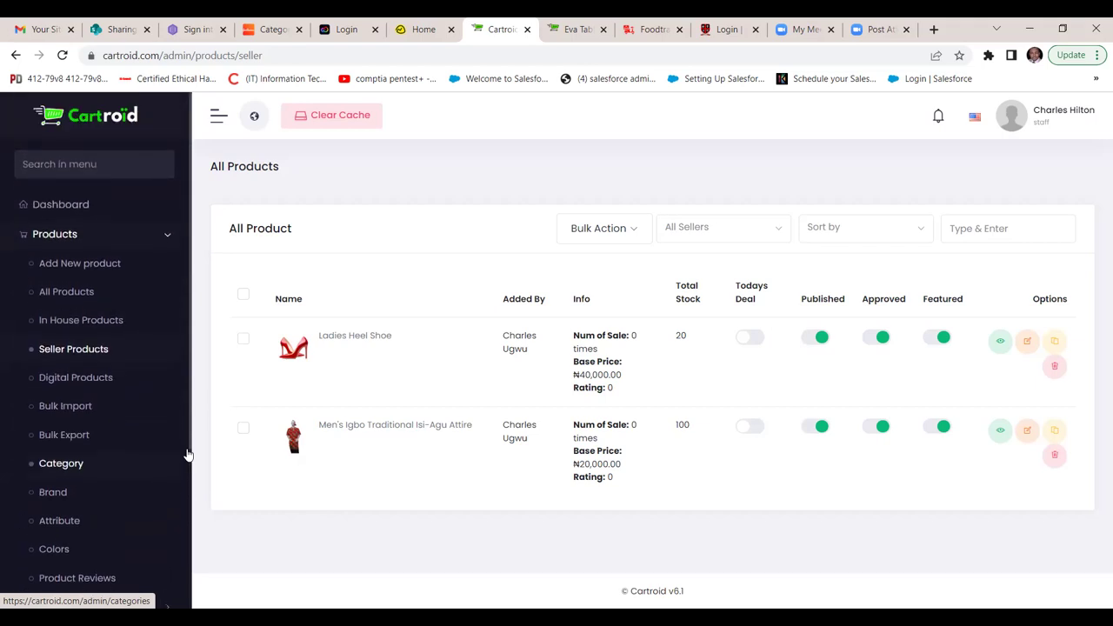
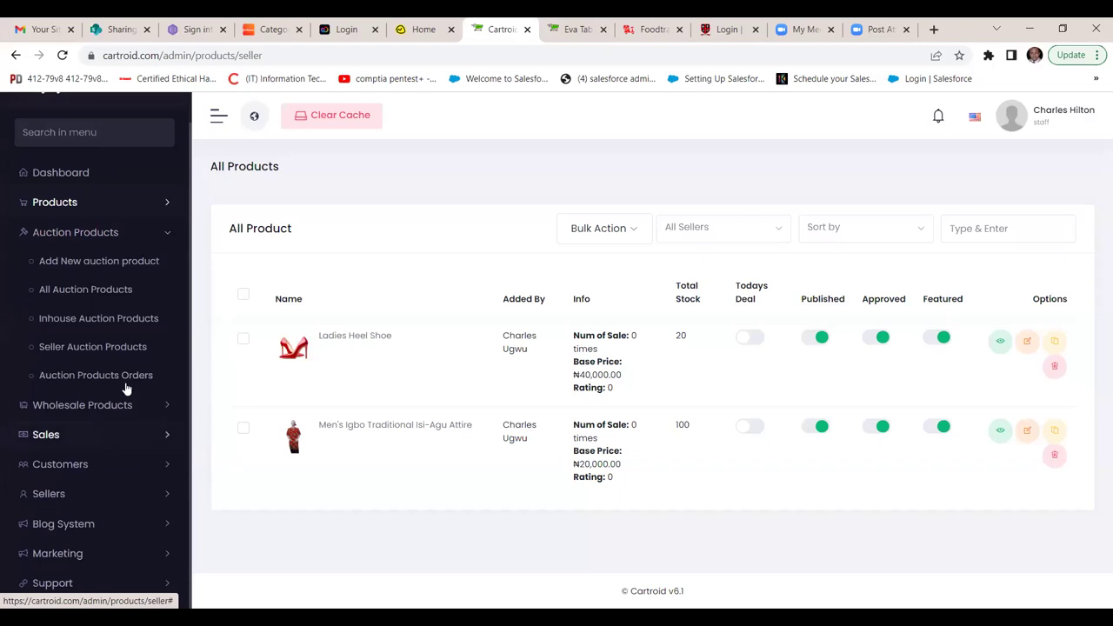
pyautogui.click(72, 263)
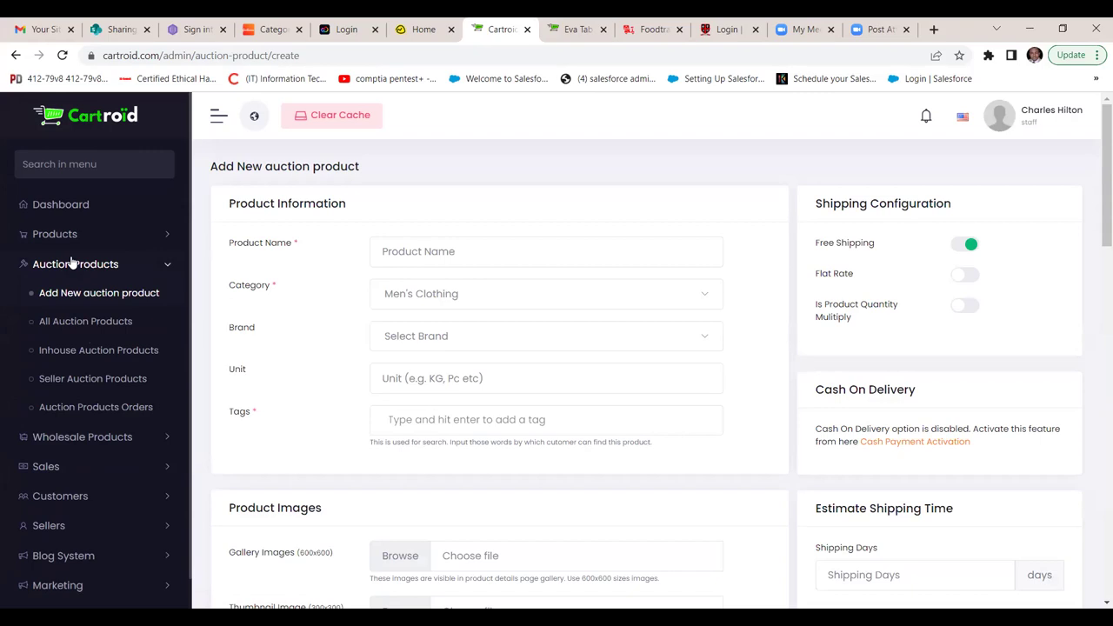
# - Examine the auction product form's images, videos, bidding price and date range, description, PDF specification and SEO meta tag sections
pyautogui.scroll(-3, 71, 263)
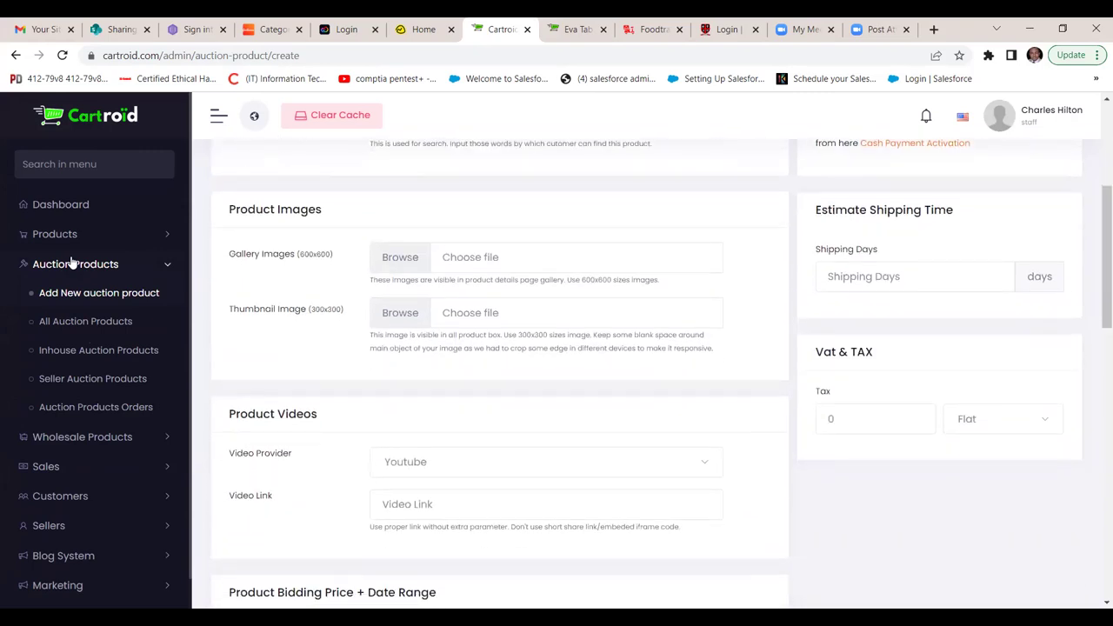
pyautogui.scroll(-2, 71, 262)
pyautogui.scroll(-1, 71, 262)
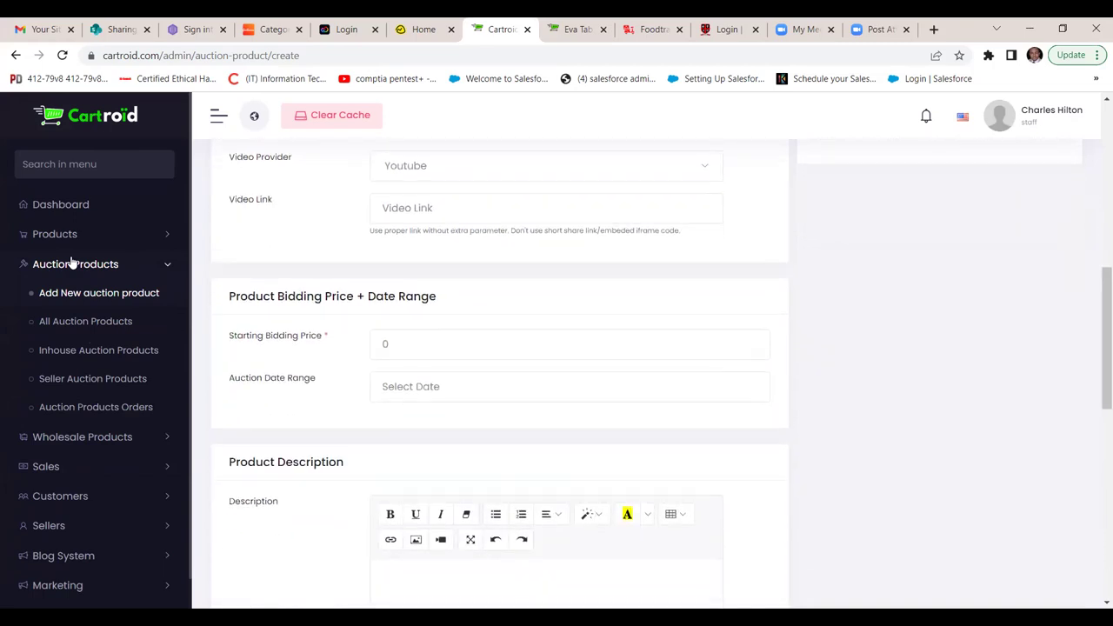
pyautogui.scroll(-6, 73, 264)
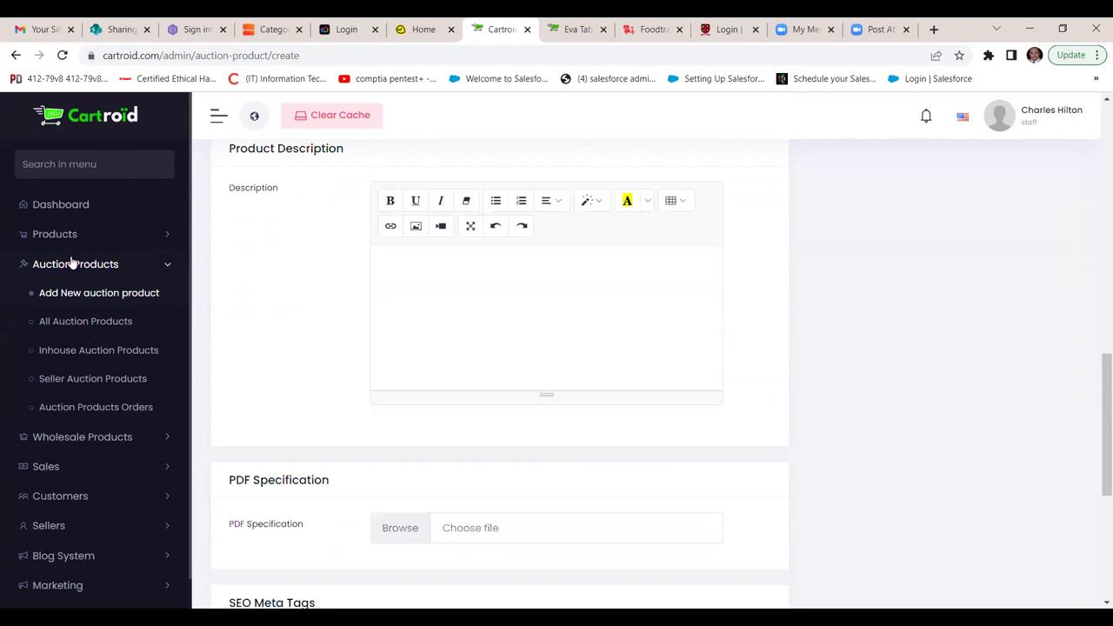
pyautogui.scroll(-2, 73, 264)
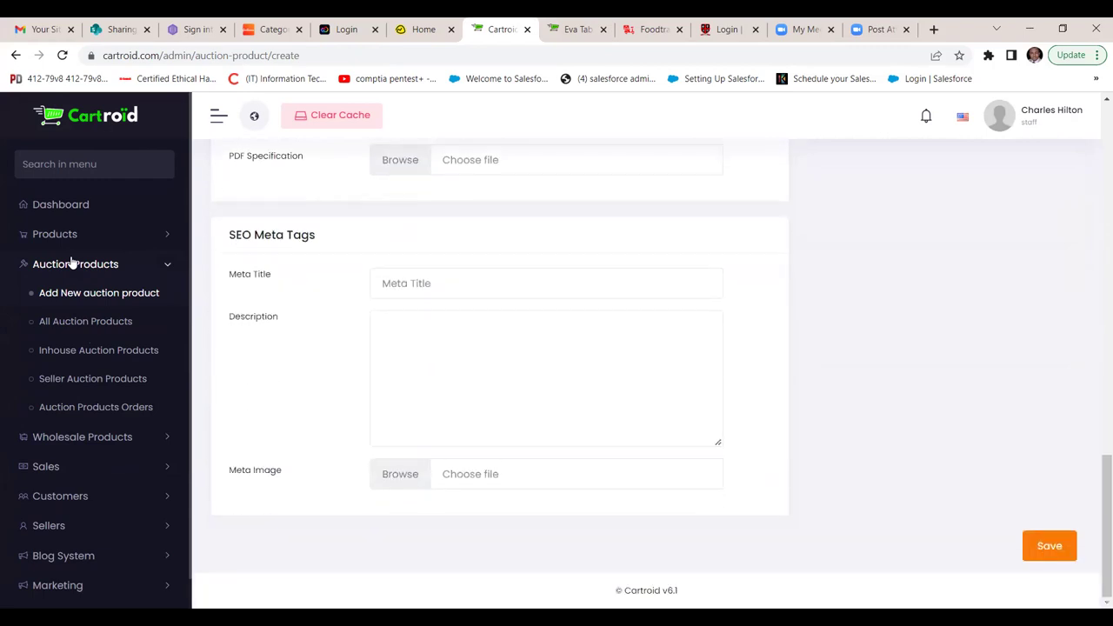
pyautogui.scroll(5, 72, 264)
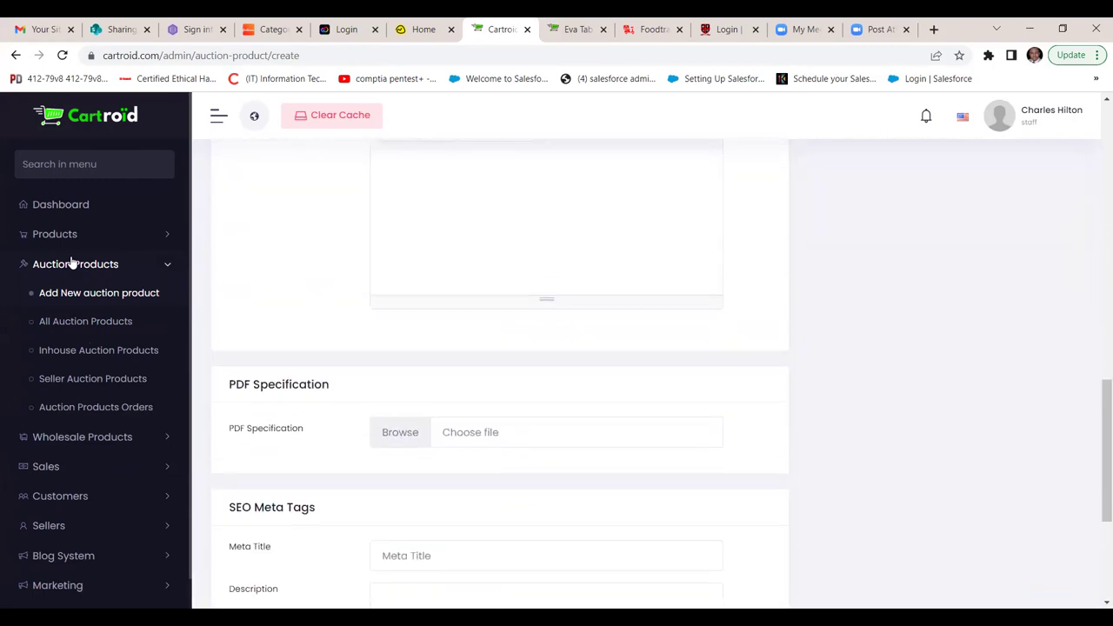
pyautogui.scroll(2, 73, 264)
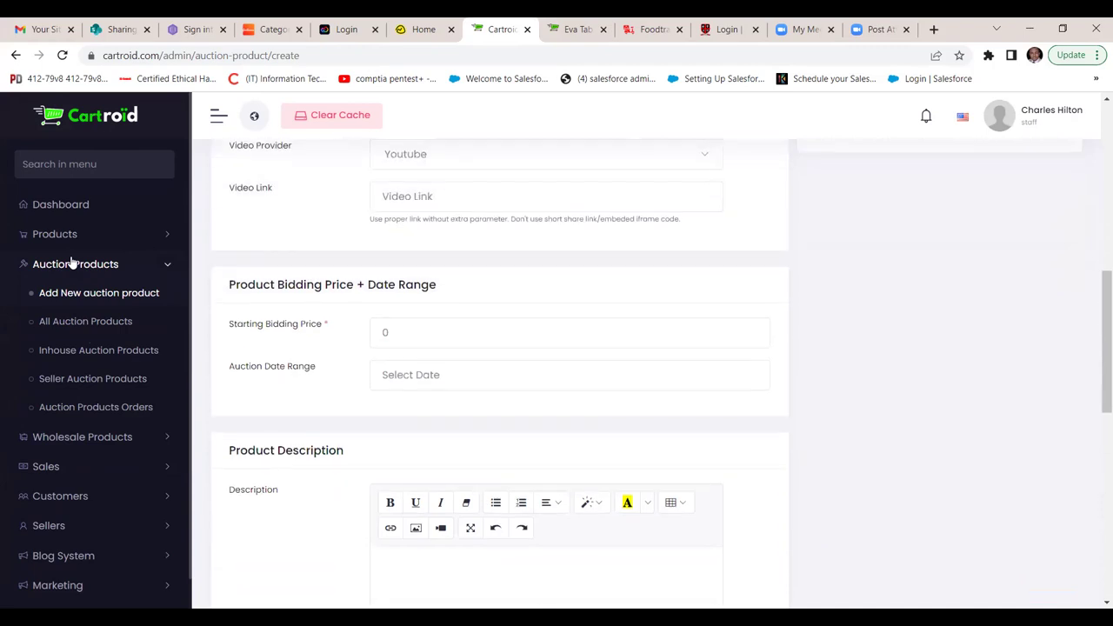
pyautogui.scroll(1, 73, 264)
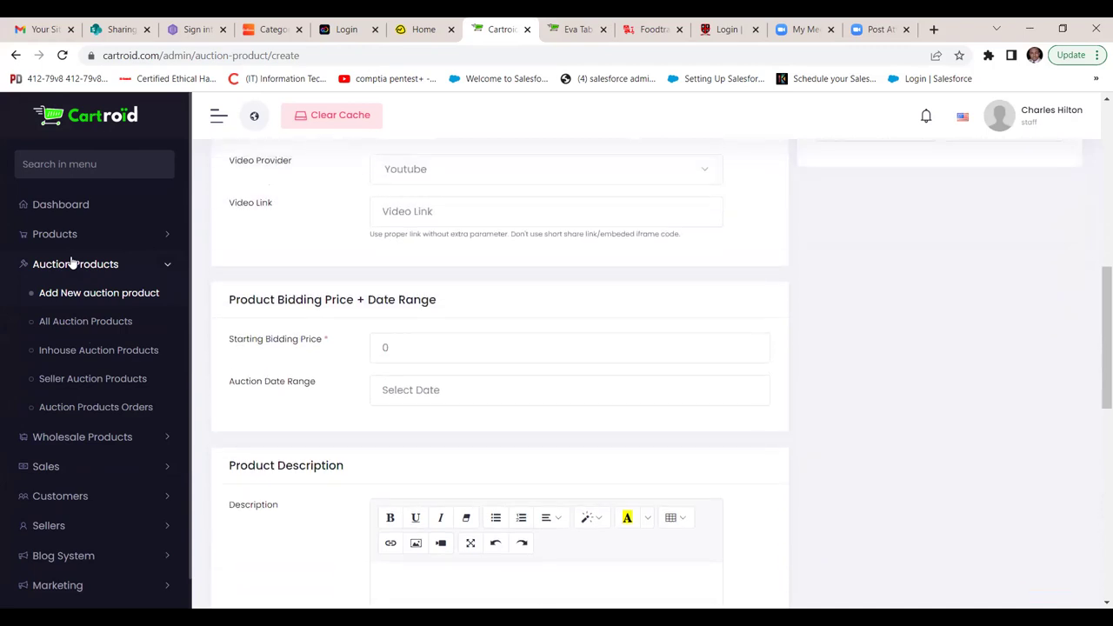
pyautogui.scroll(4, 73, 264)
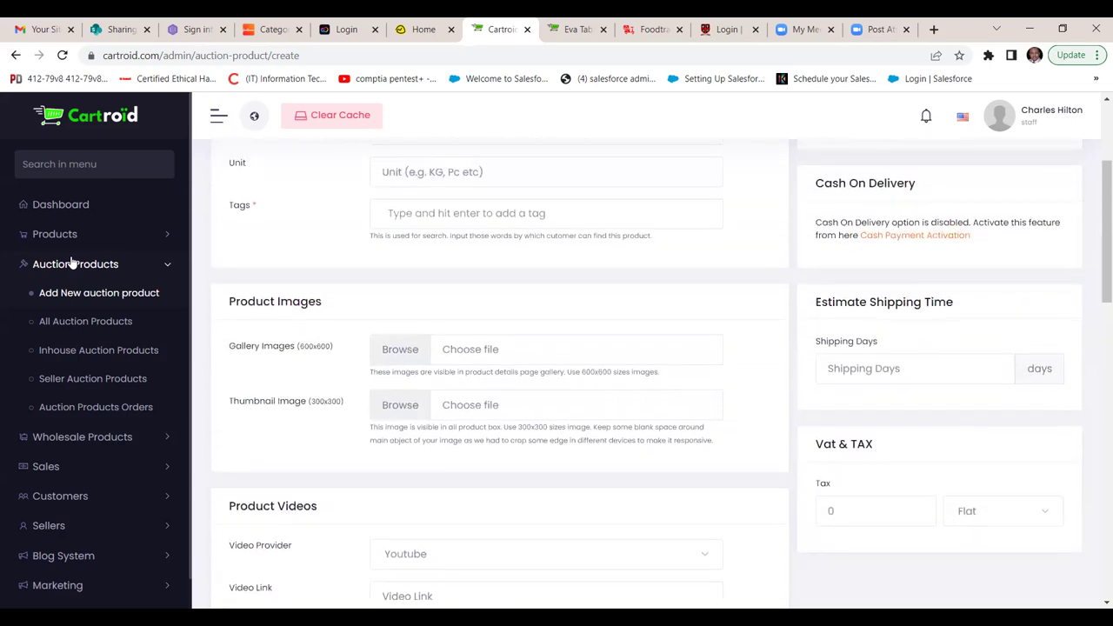
pyautogui.scroll(-5, 73, 264)
pyautogui.scroll(-8, 73, 263)
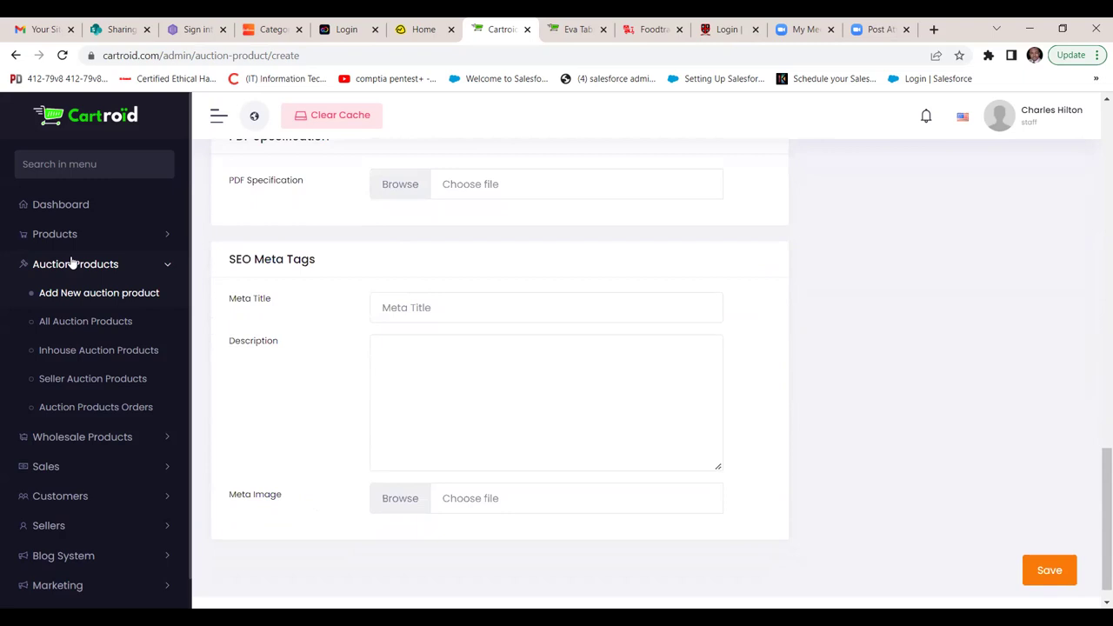
pyautogui.scroll(3, 73, 264)
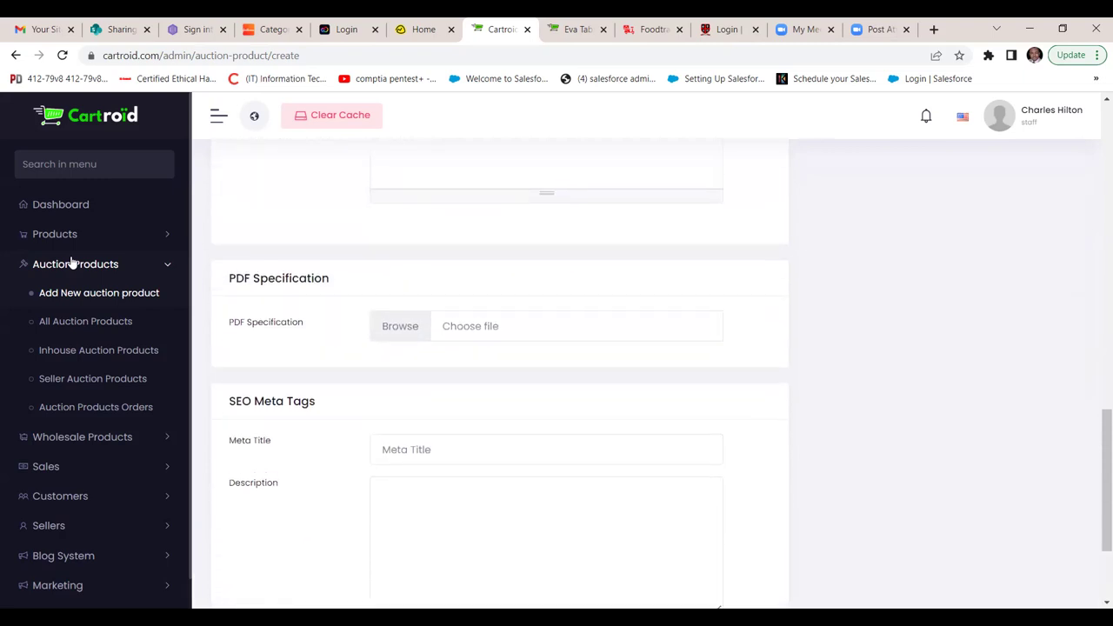
# - Examine the auction date range calendar in the bidding price section without choosing dates, then review the form's upper sections
pyautogui.scroll(3, 73, 264)
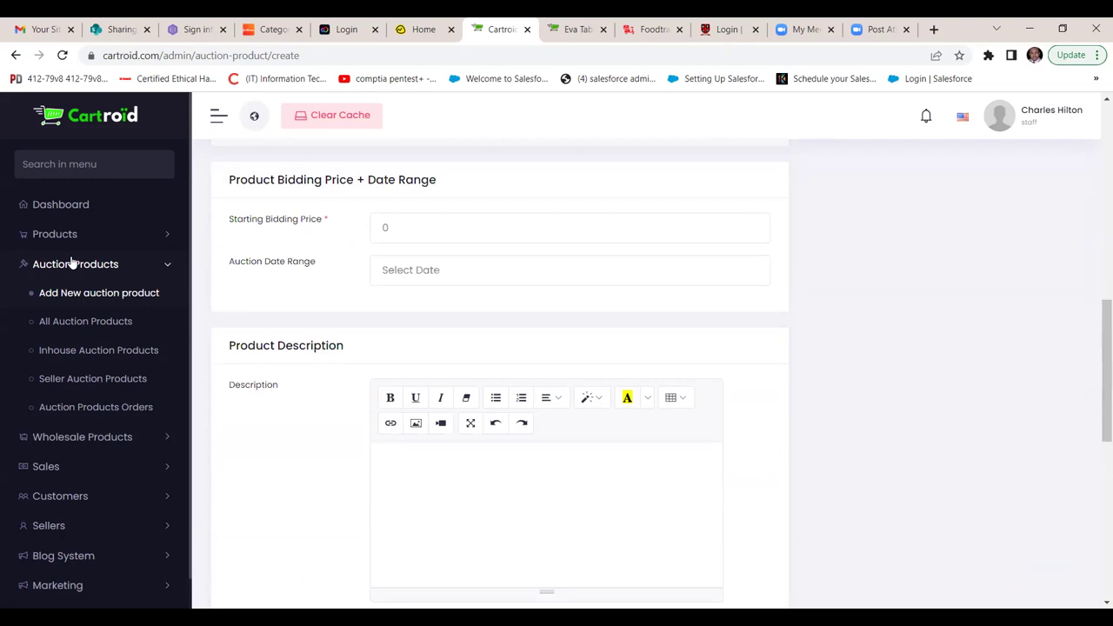
pyautogui.scroll(2, 73, 263)
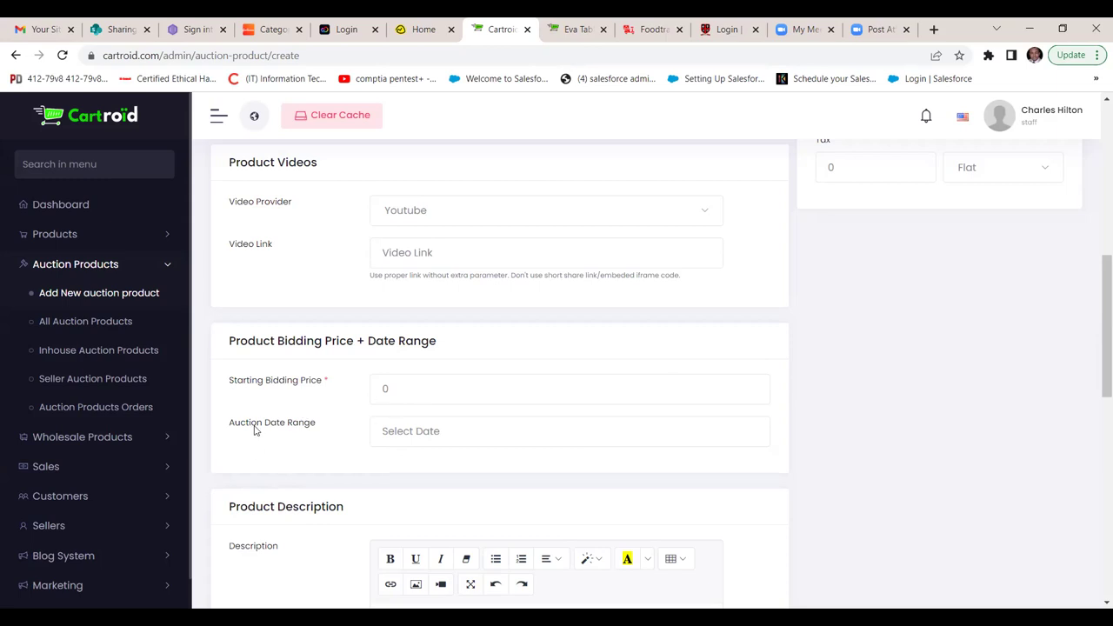
pyautogui.click(437, 433)
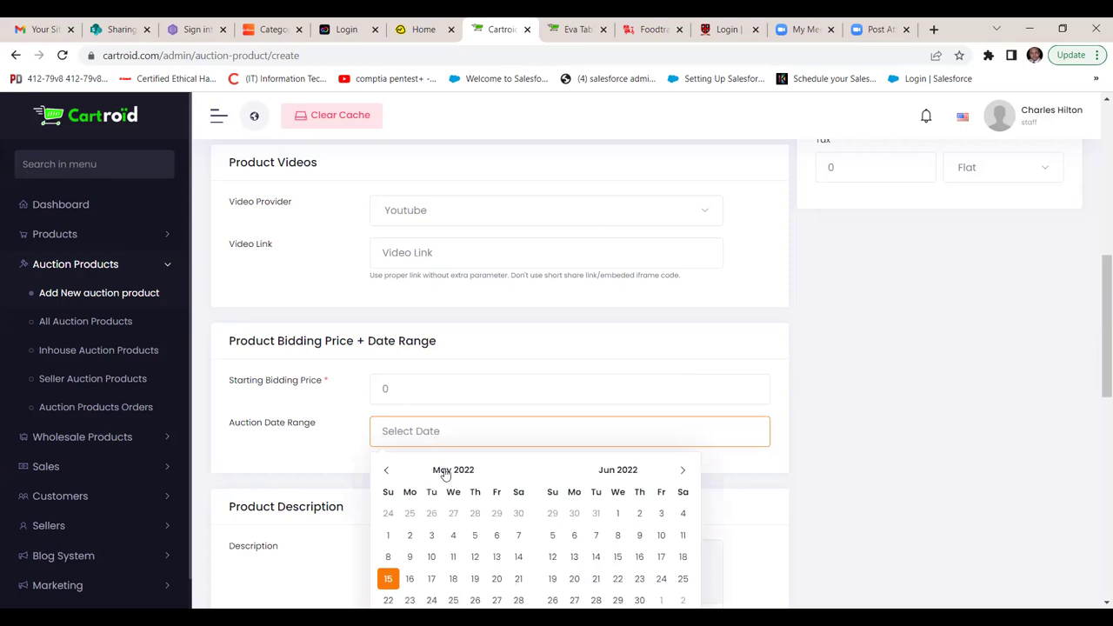
pyautogui.scroll(-2, 543, 442)
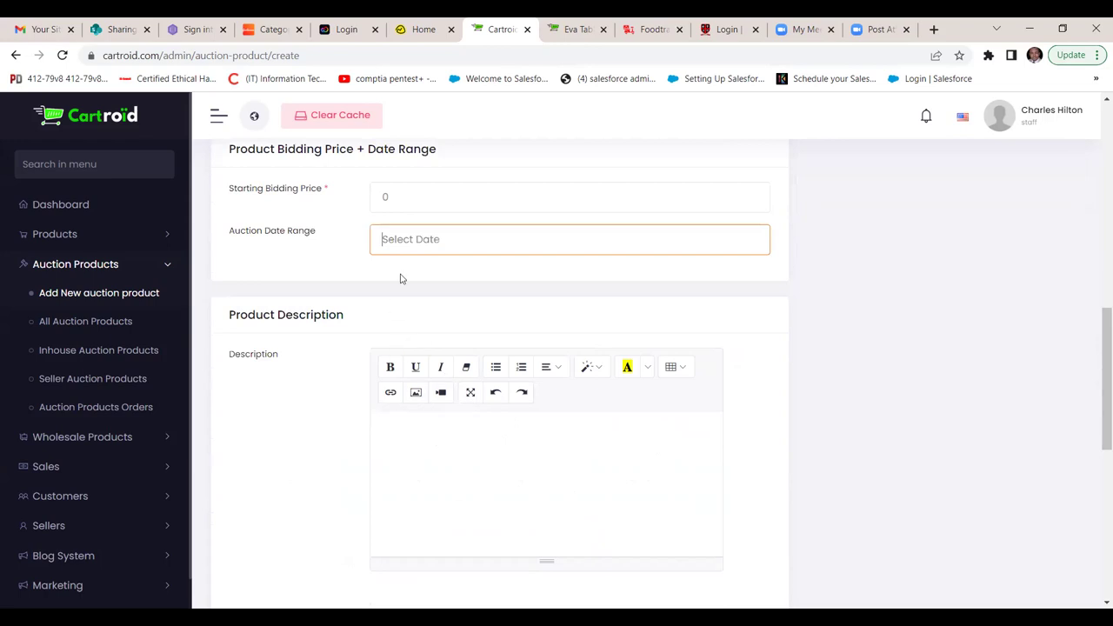
pyautogui.click(400, 239)
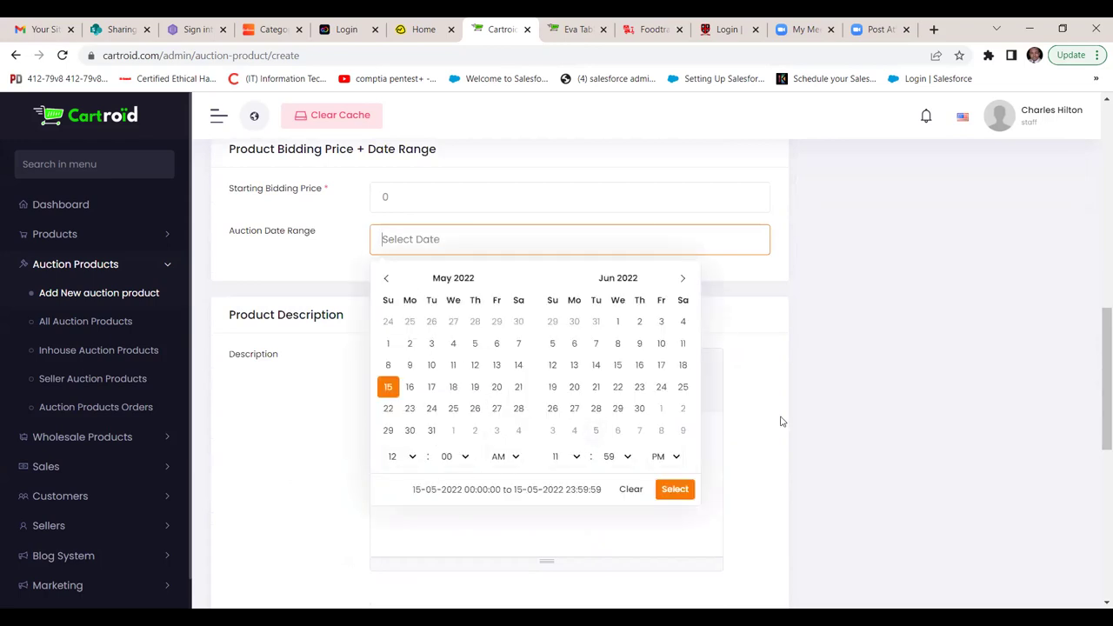
pyautogui.click(850, 336)
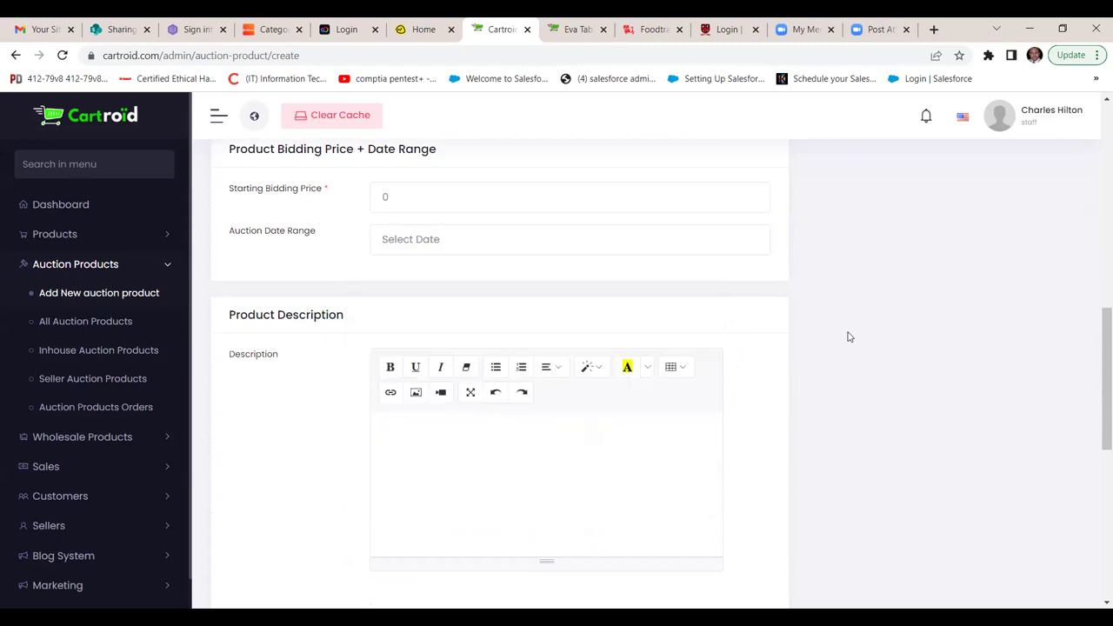
pyautogui.scroll(4, 850, 337)
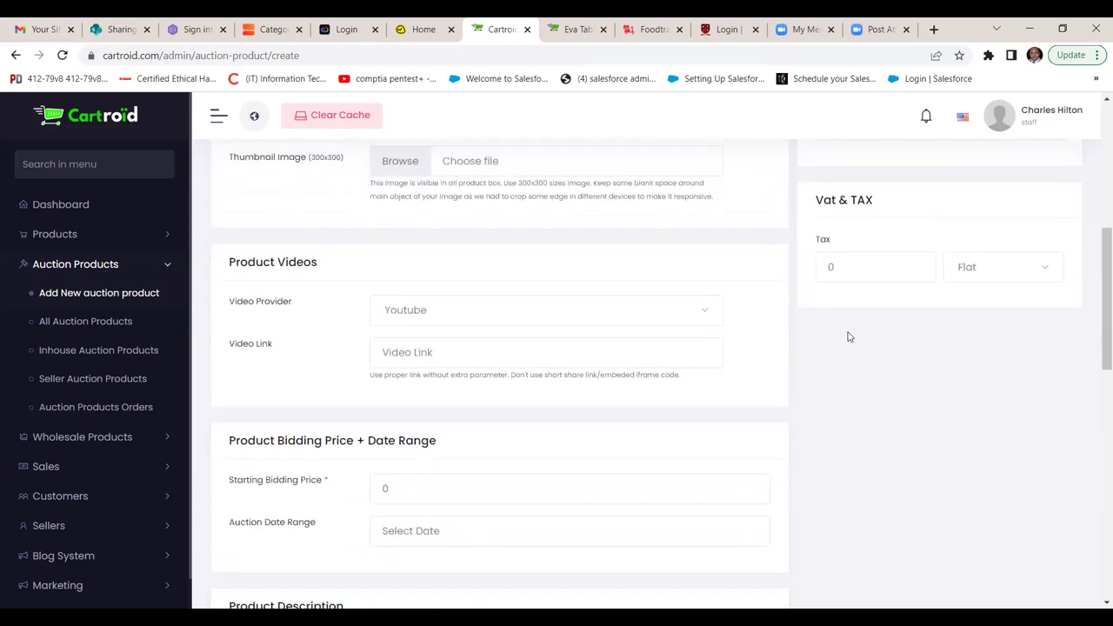
pyautogui.scroll(5, 849, 337)
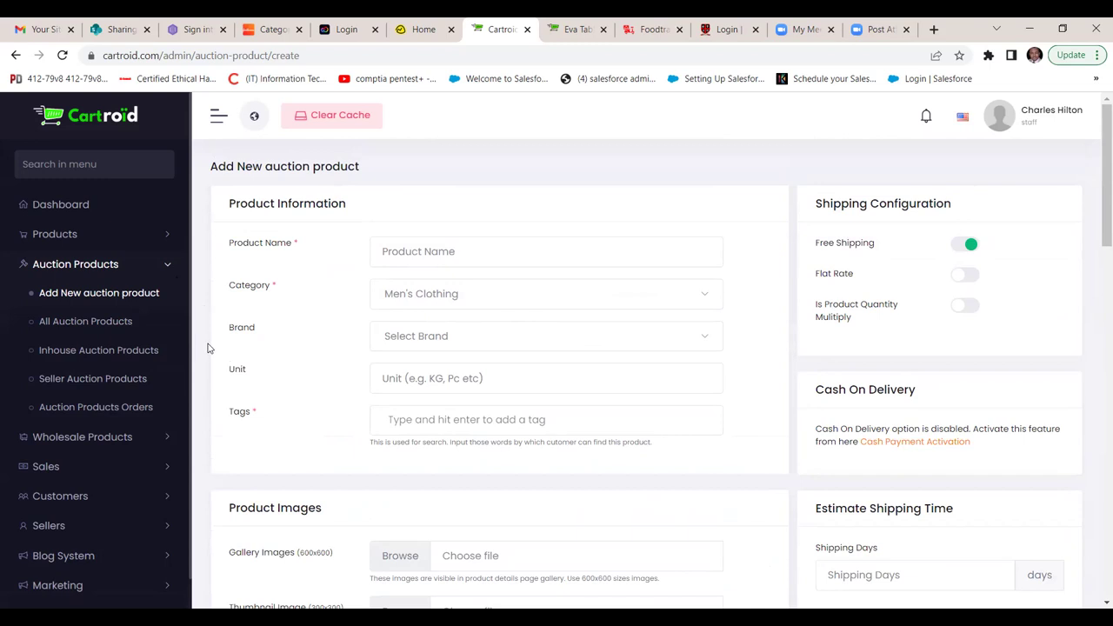
# - Open the form for adding a new wholesale product
pyautogui.click(166, 267)
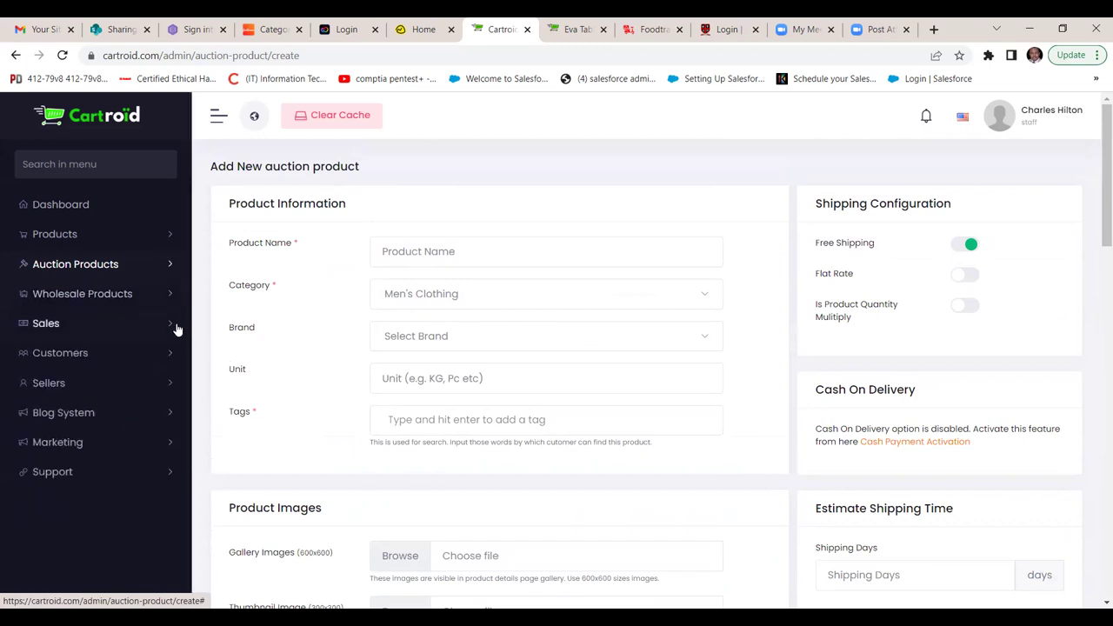
pyautogui.click(168, 297)
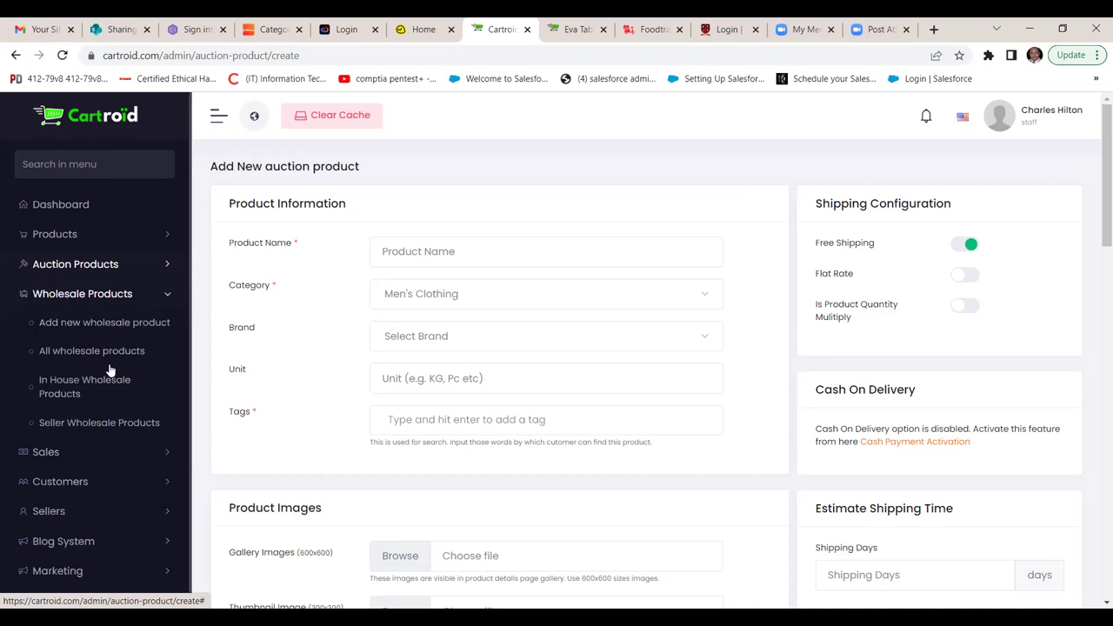
pyautogui.click(88, 327)
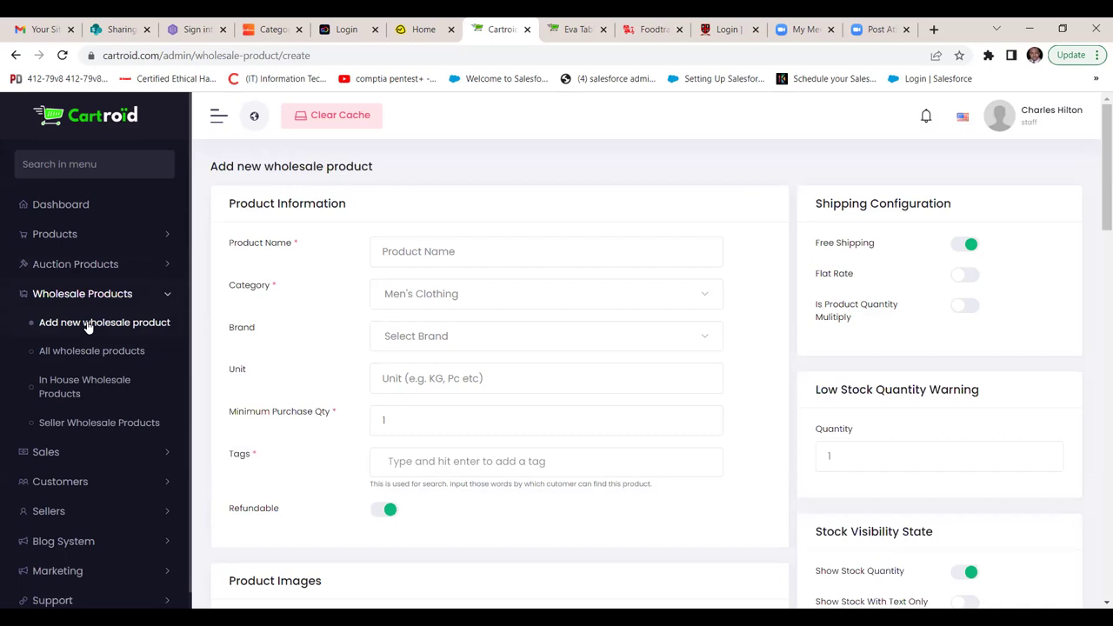
# - Examine the wholesale product form's sections, from images, videos and stock visibility to SEO meta tags, and the price and stock fields
pyautogui.scroll(-2, 88, 327)
pyautogui.scroll(-2, 87, 327)
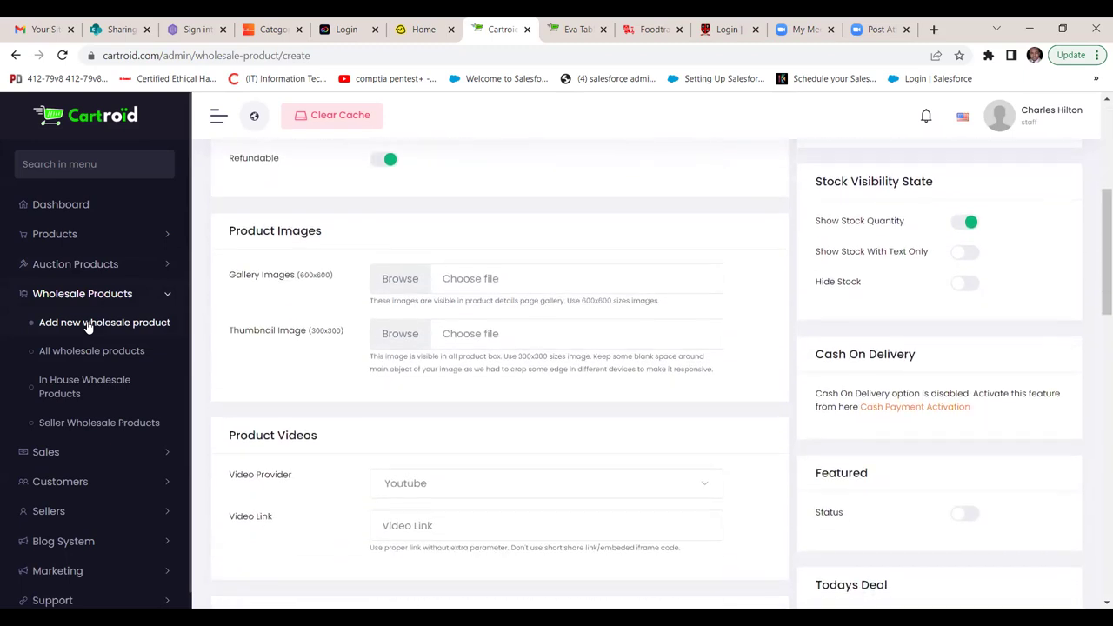
pyautogui.scroll(4, 88, 327)
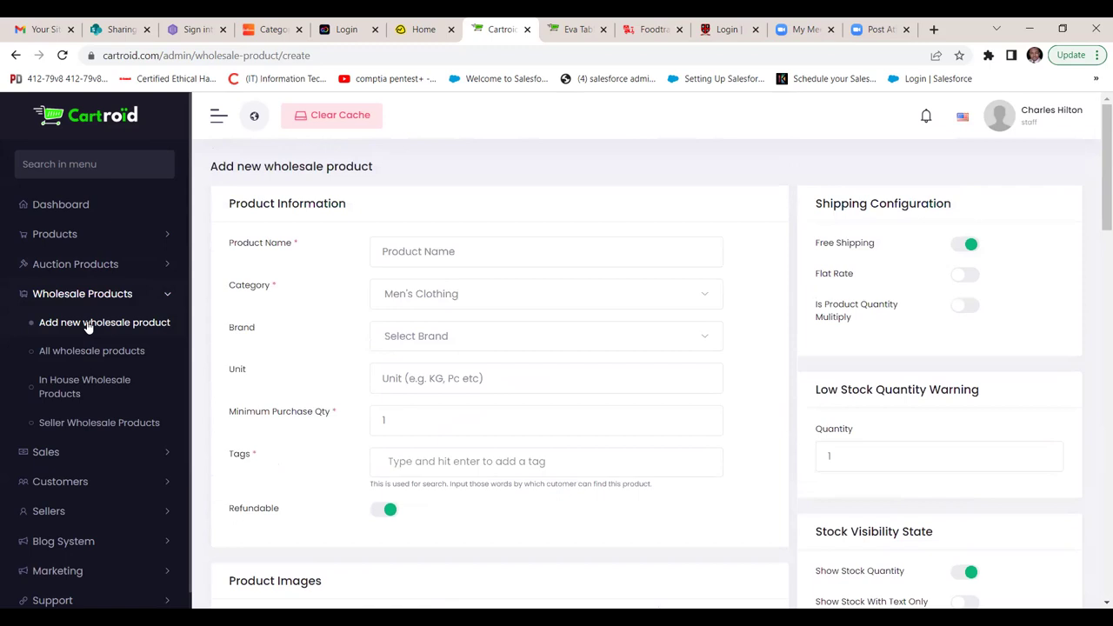
pyautogui.scroll(-3, 88, 327)
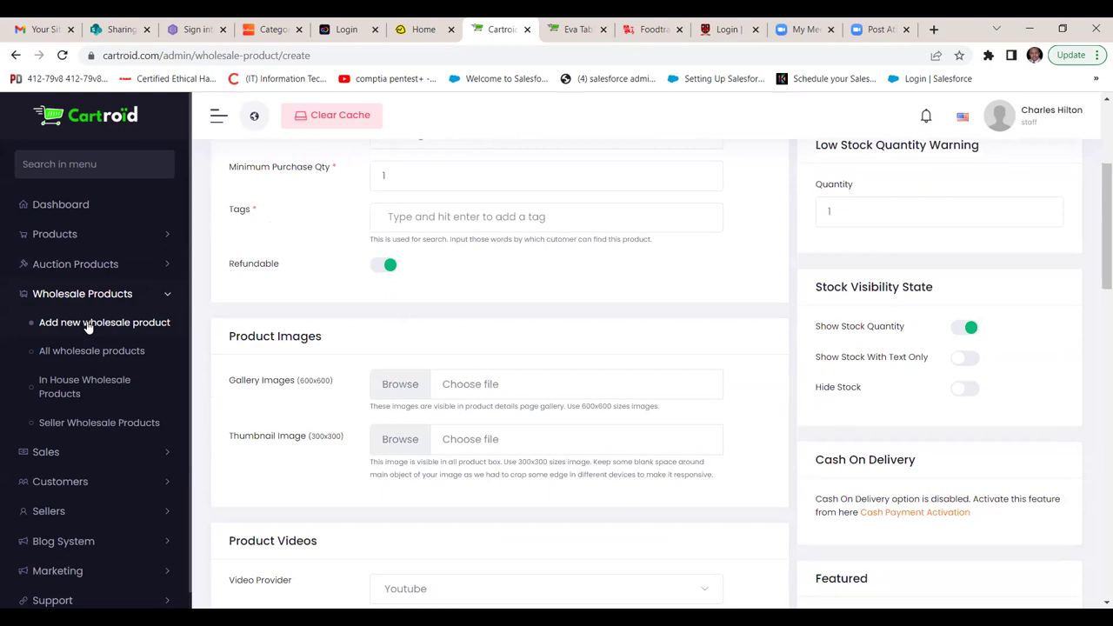
pyautogui.scroll(-3, 87, 327)
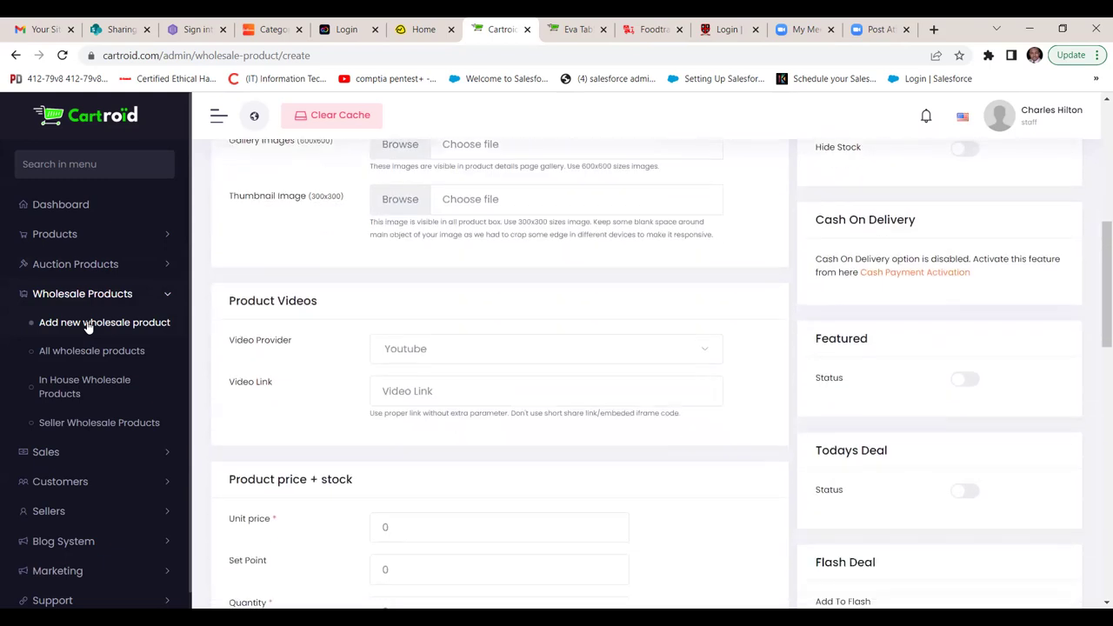
pyautogui.scroll(-2, 88, 327)
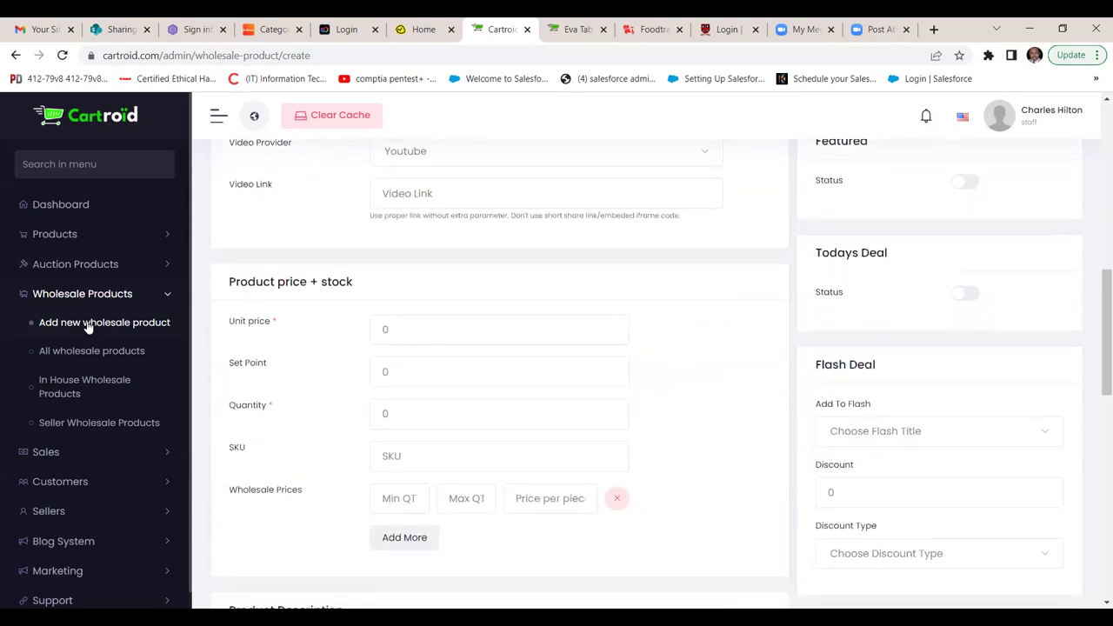
pyautogui.scroll(-3, 88, 327)
pyautogui.scroll(-7, 87, 324)
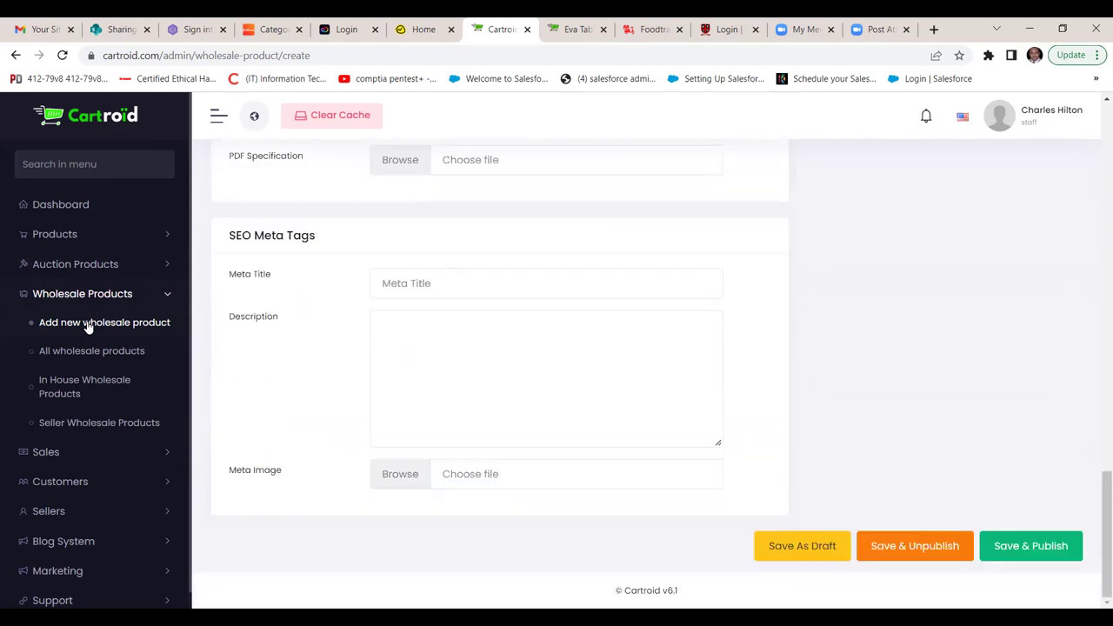
pyautogui.scroll(4, 87, 324)
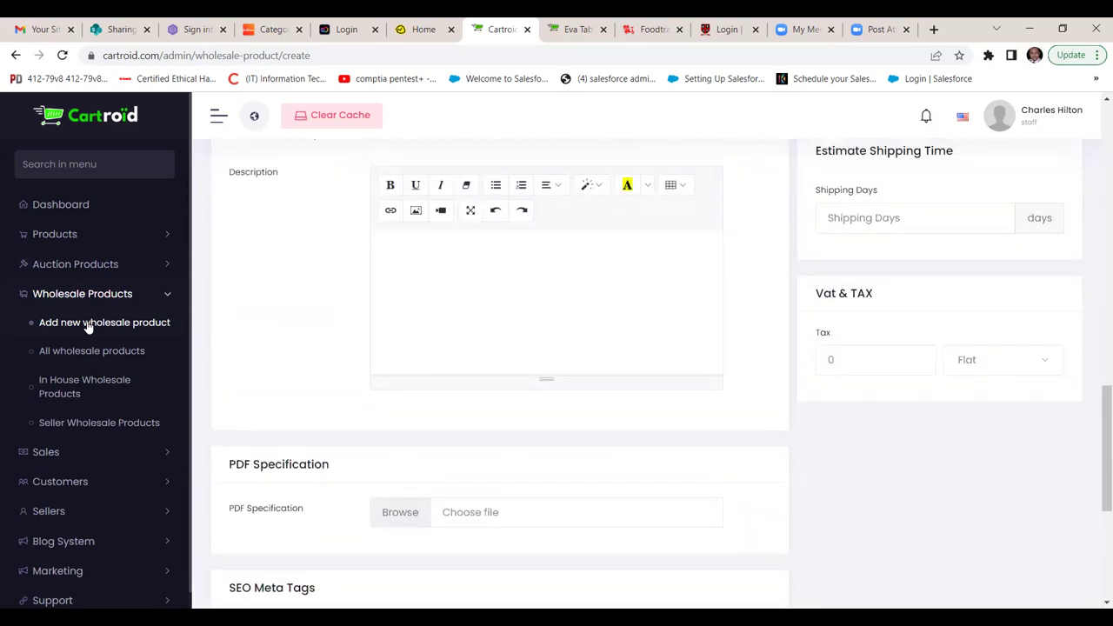
pyautogui.scroll(3, 87, 325)
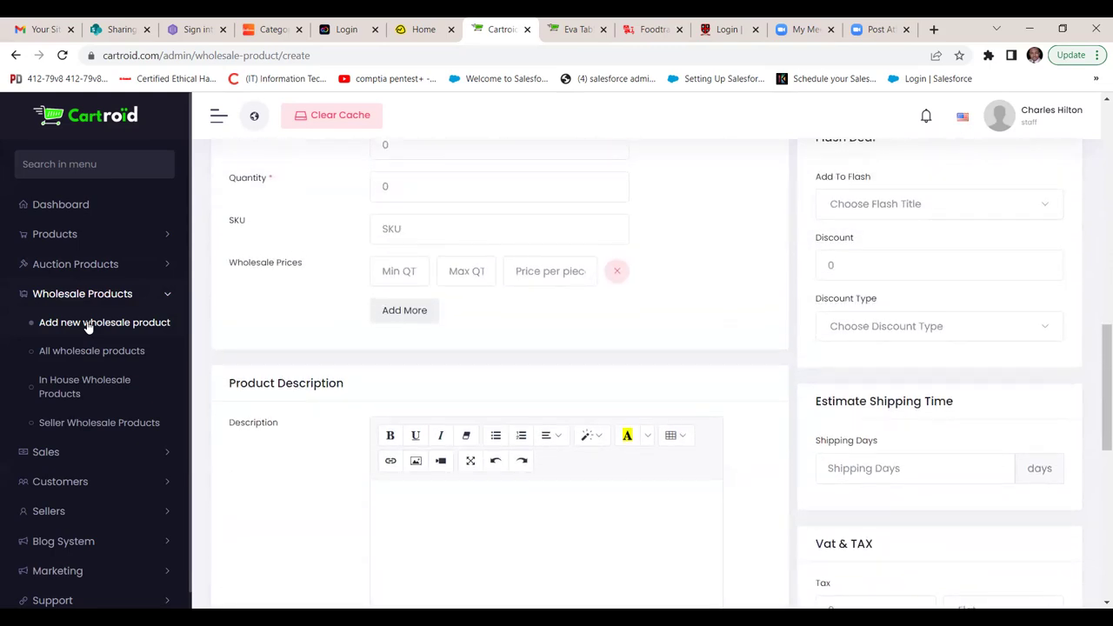
pyautogui.scroll(2, 87, 324)
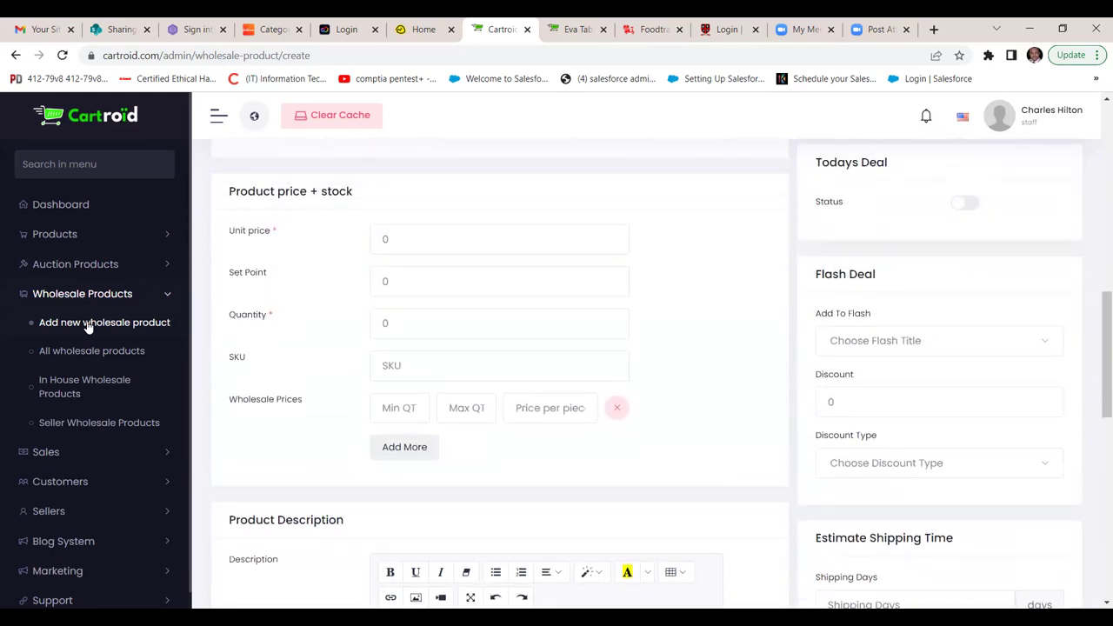
pyautogui.scroll(1, 87, 324)
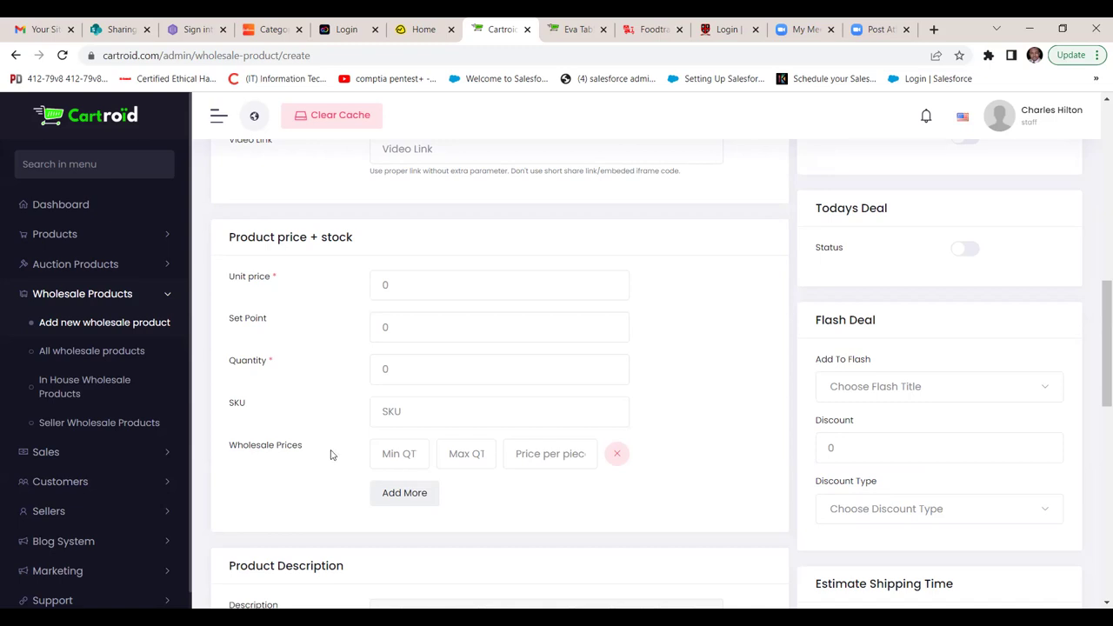
# - Try an example wholesale price with minimum quantity 5, unit price 100 and price per piece 50
pyautogui.click(400, 454)
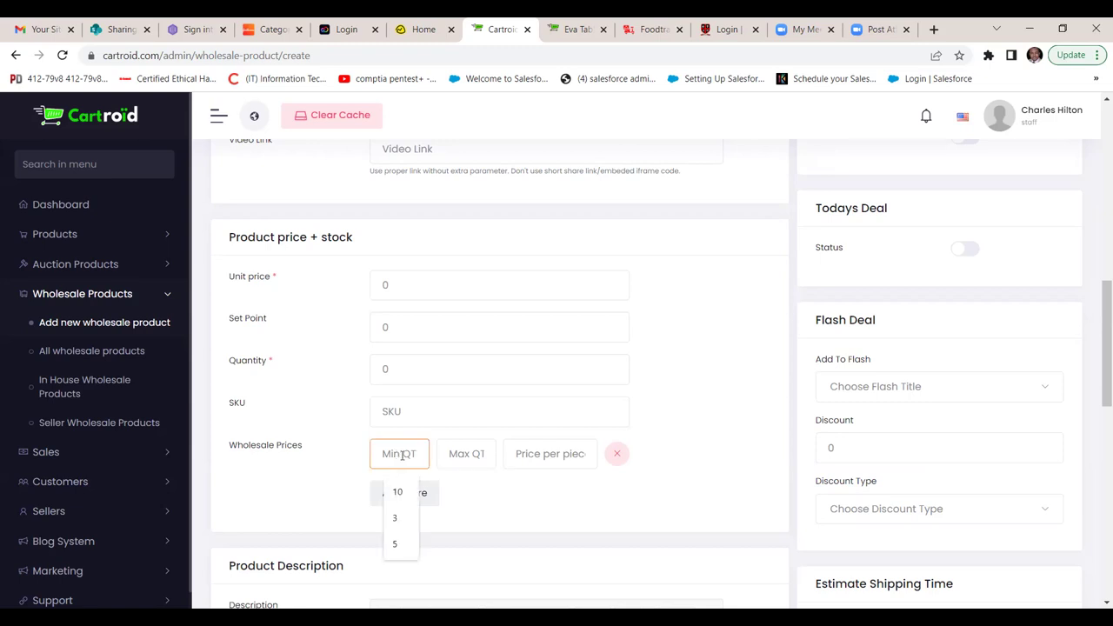
pyautogui.click(397, 545)
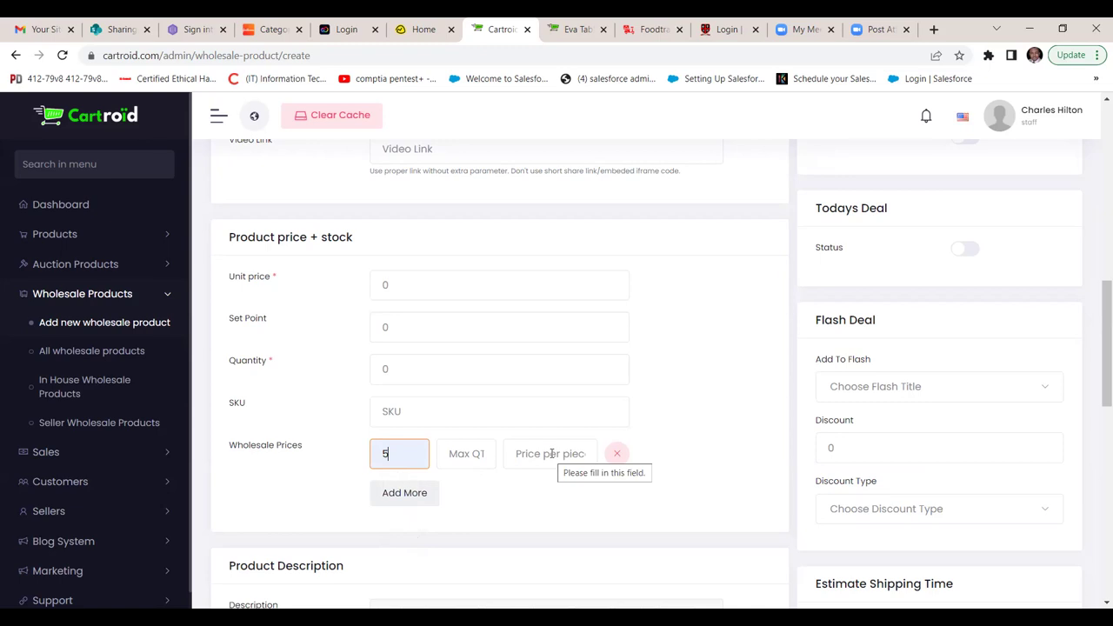
pyautogui.click(410, 282)
pyautogui.press('BackSpace')
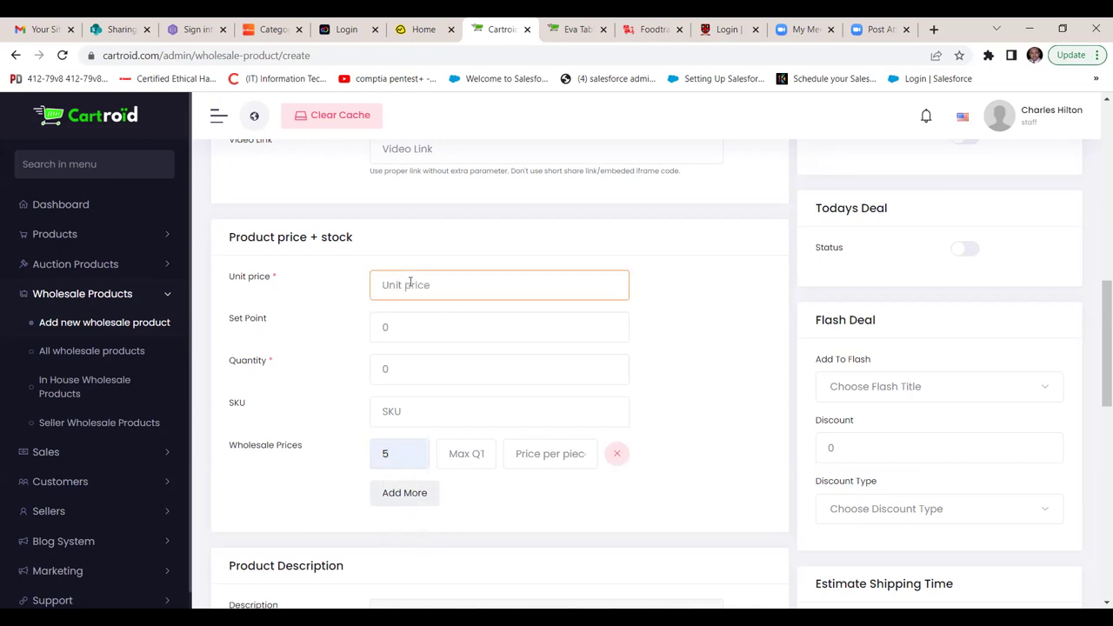
pyautogui.write('100')
pyautogui.click(557, 454)
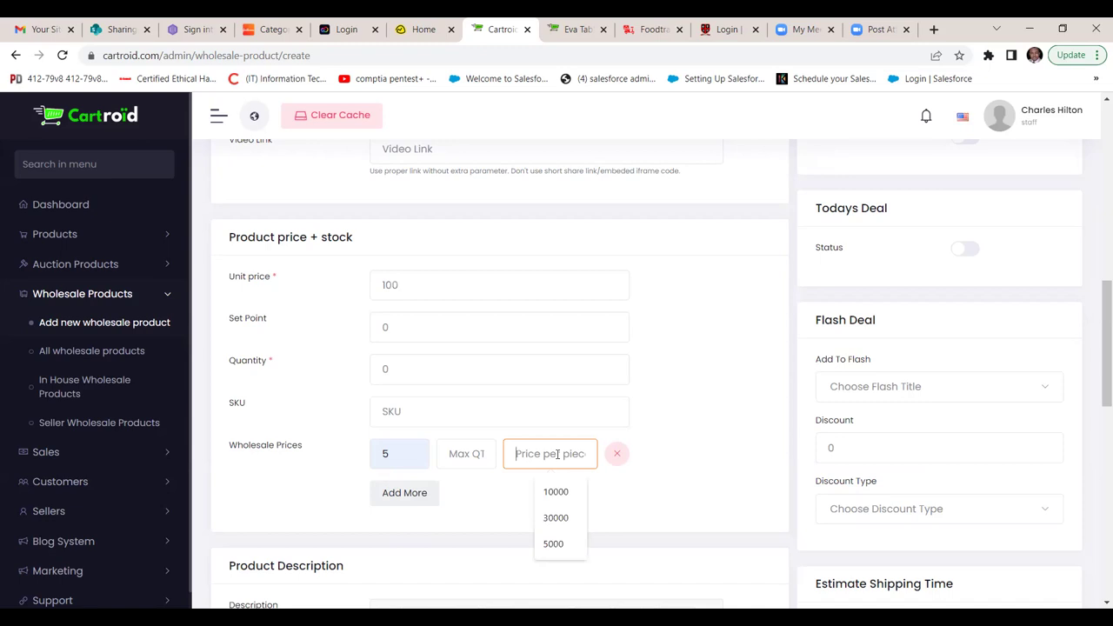
pyautogui.write('5')
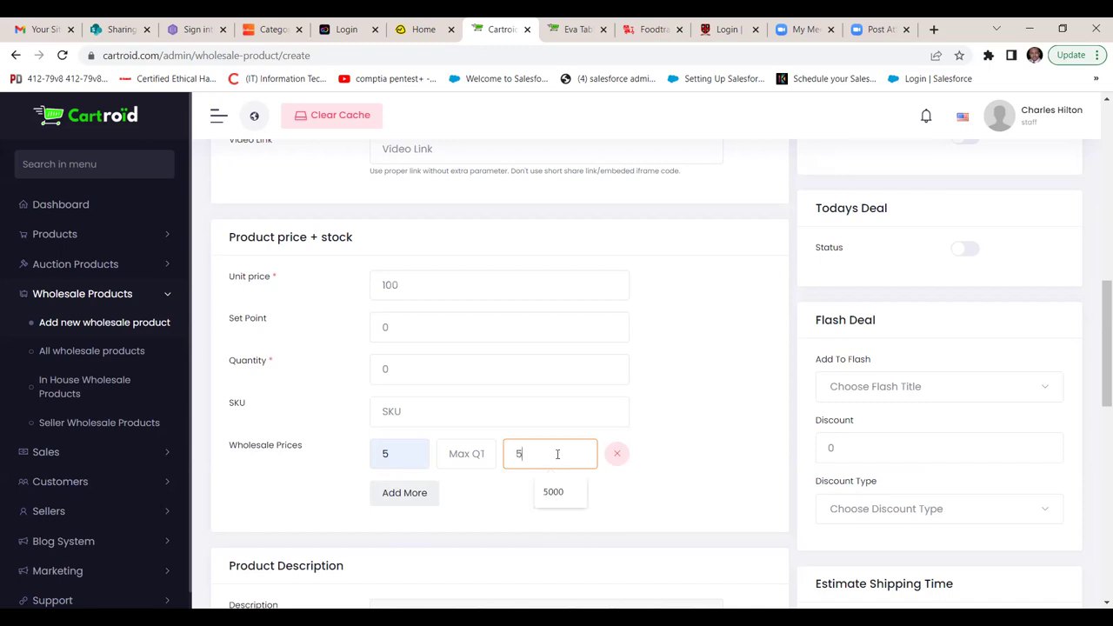
pyautogui.write('0')
pyautogui.click(492, 502)
# - Clear the example price per piece, minimum quantity and unit price from the wholesale product form
pyautogui.click(536, 456)
pyautogui.press('BackSpace')
pyautogui.press('BackSpace')
pyautogui.click(396, 453)
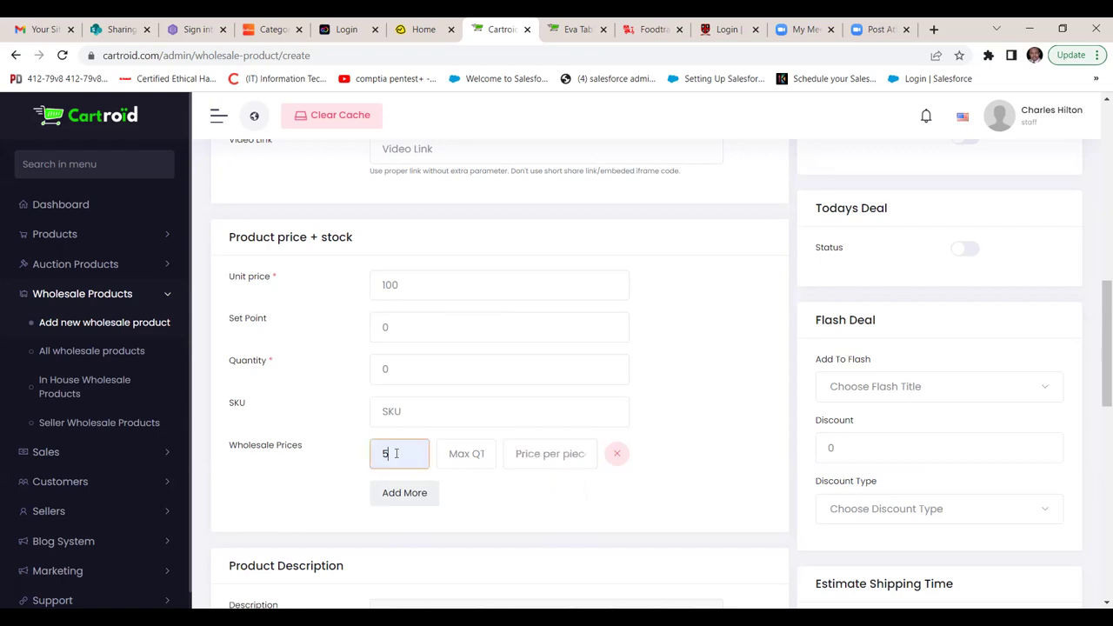
pyautogui.press('BackSpace')
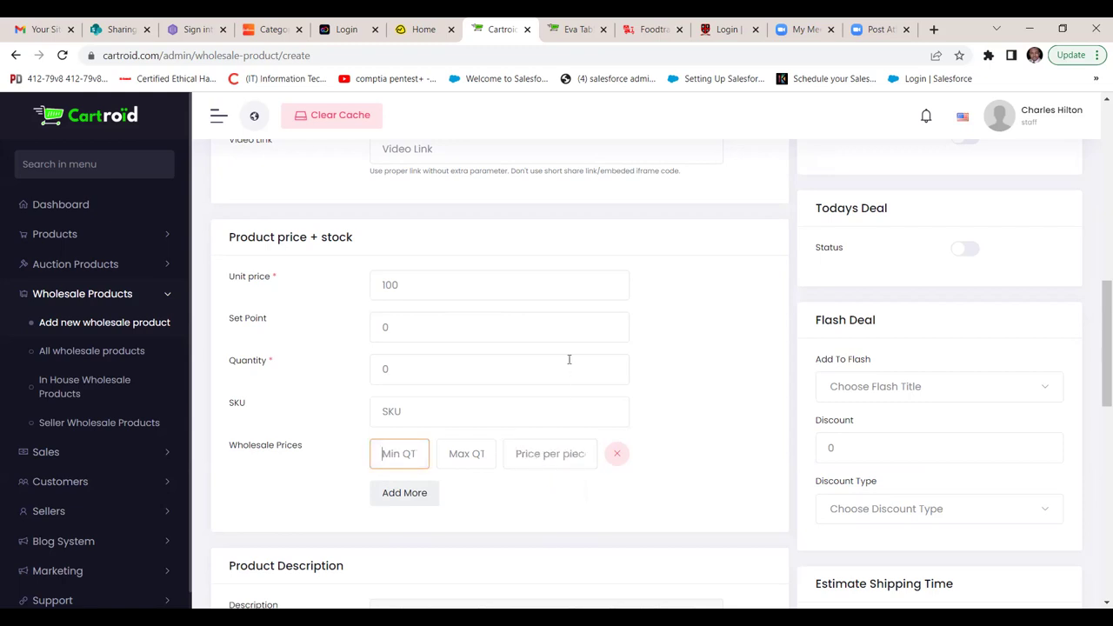
pyautogui.click(420, 277)
pyautogui.press('BackSpace')
pyautogui.press('BackSpace')
pyautogui.press('BackSpace')
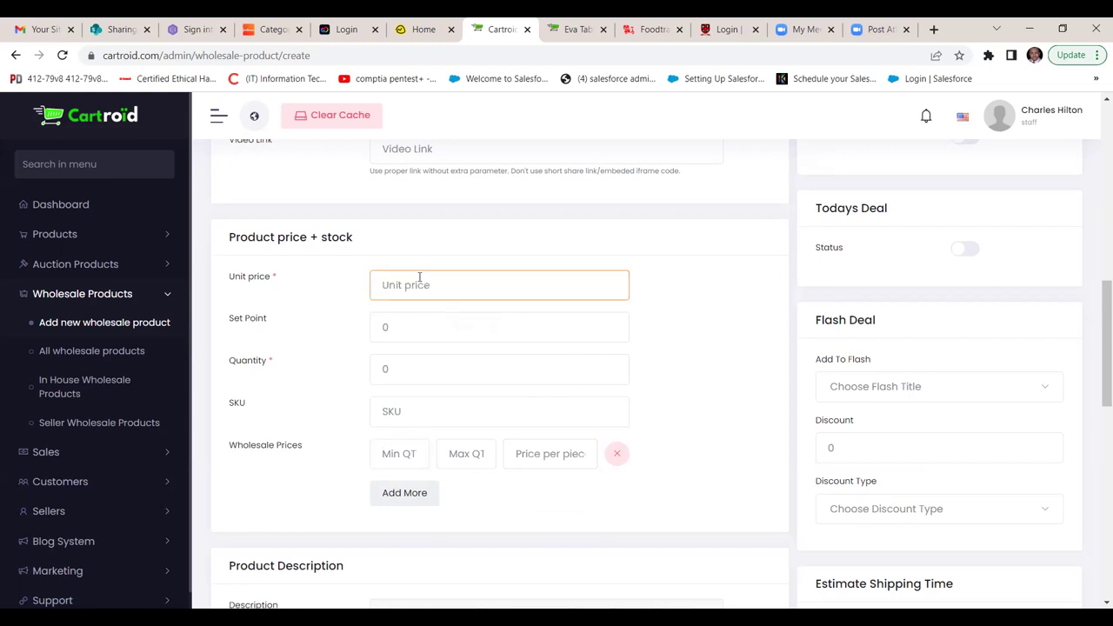
pyautogui.scroll(10, 419, 277)
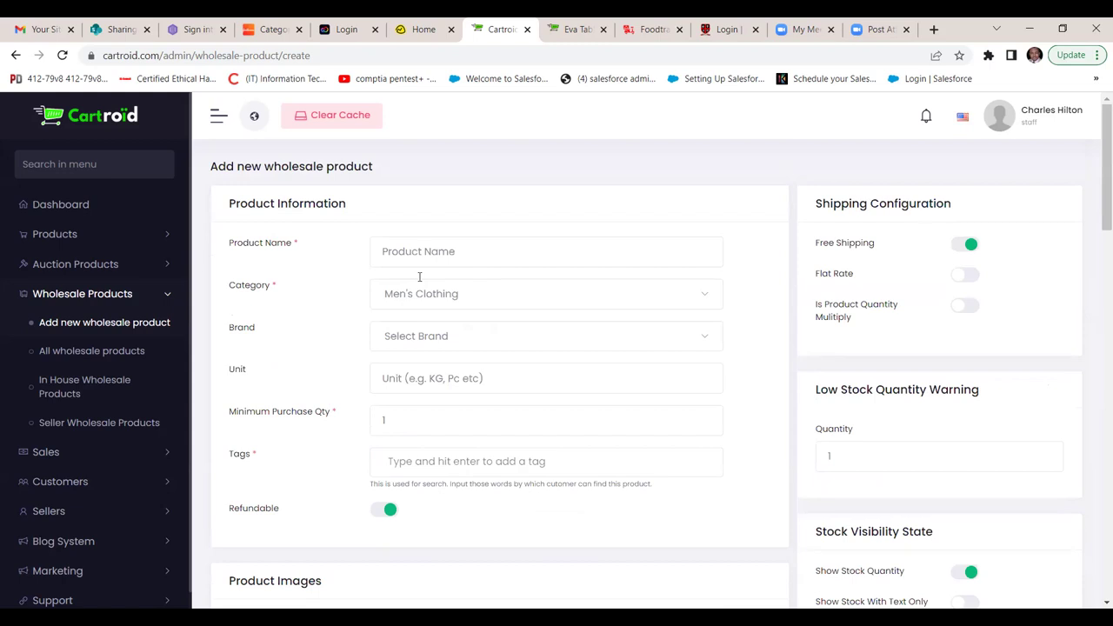